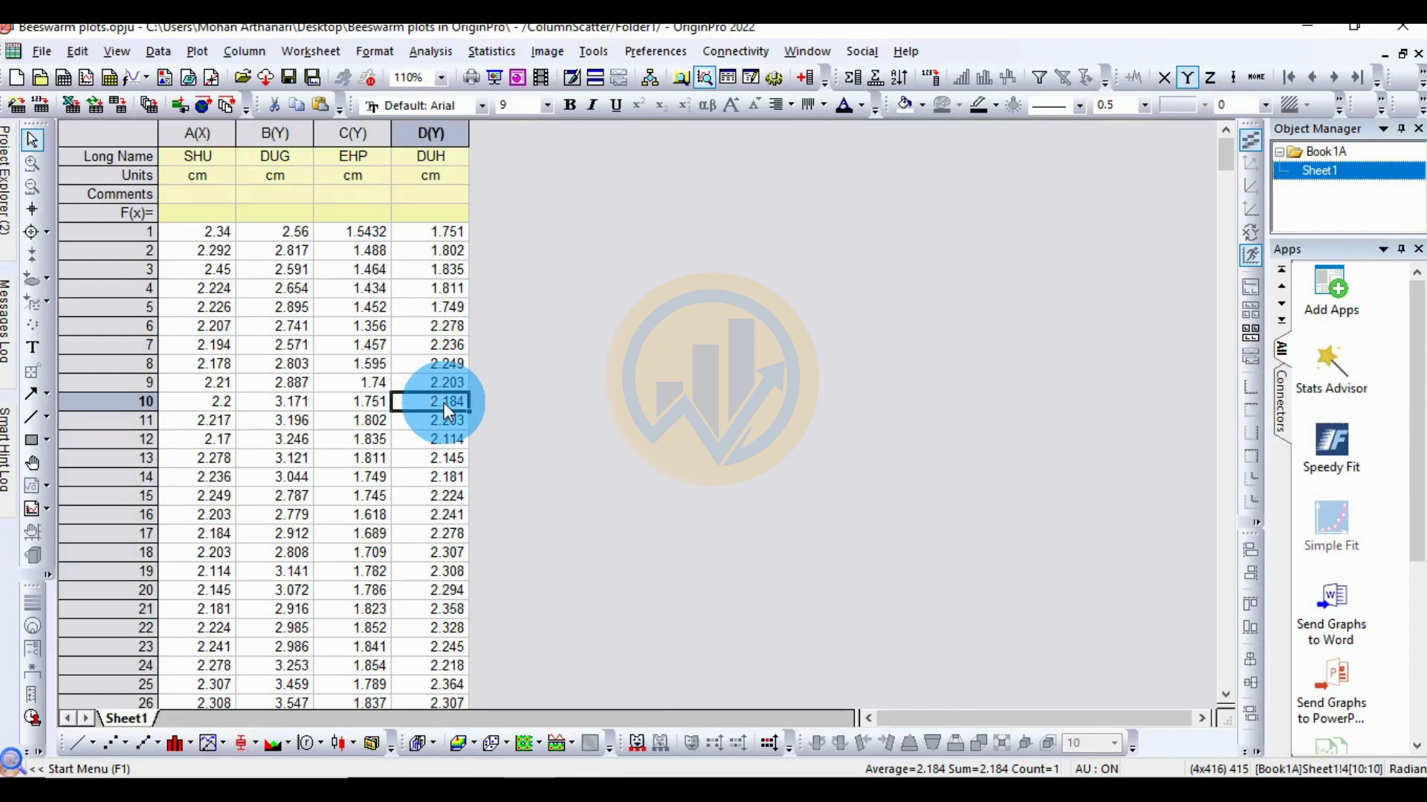
- Select columns A(X) through D(Y): SHU, DUG, EHP and DUH
left_click_drag(198, 133, 658, 330)
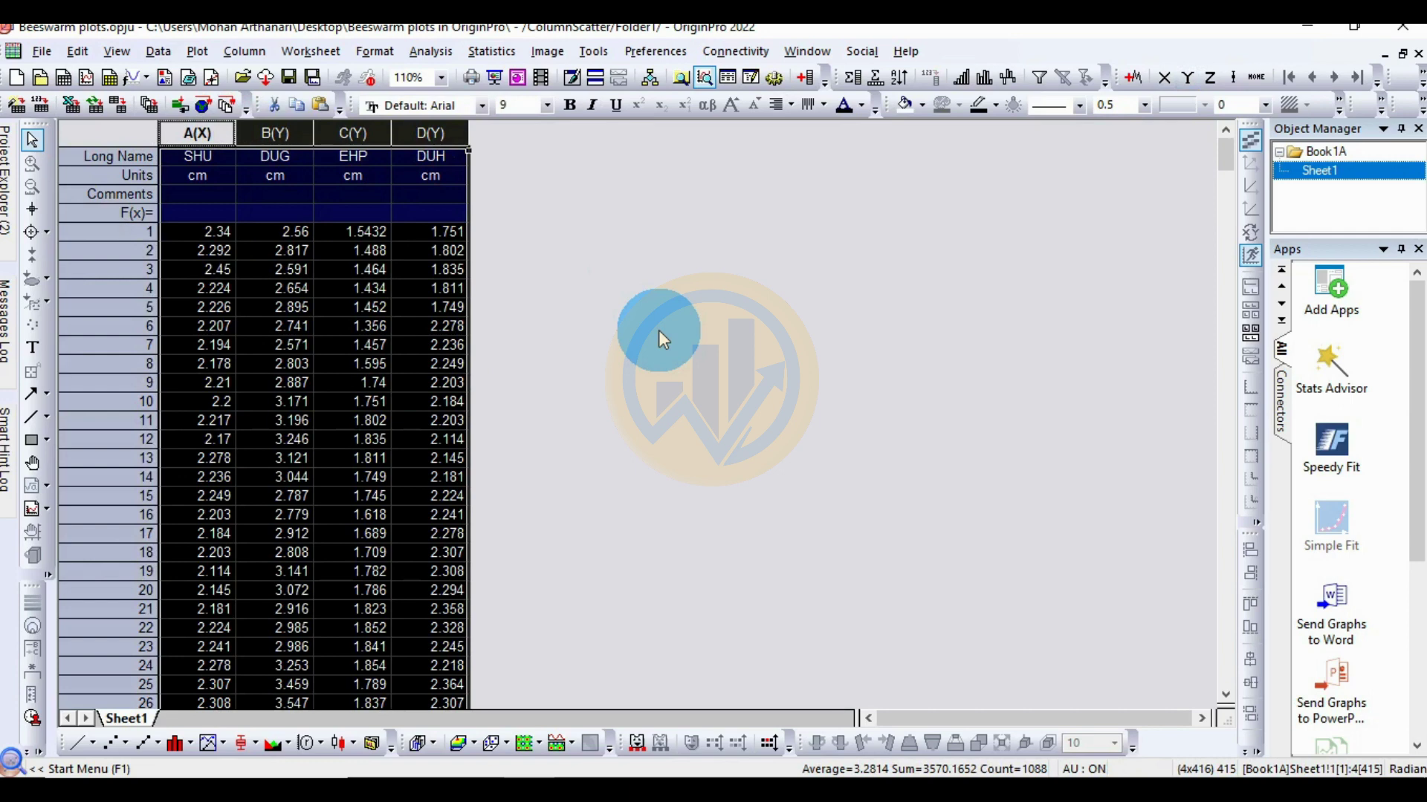
left_click_drag(198, 133, 430, 157)
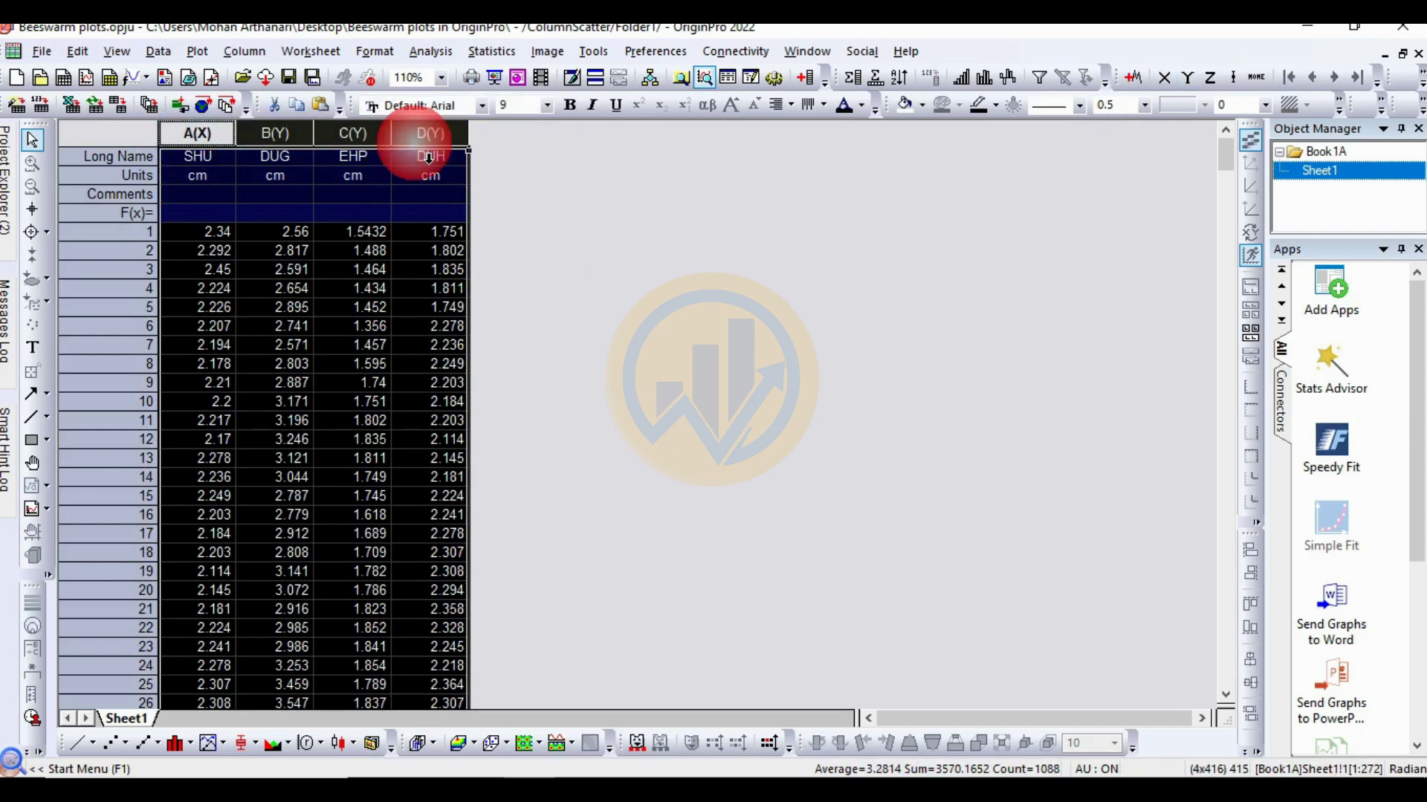
- Plot the selected columns with the Template Library's Beeswarm Plot template
left_click(198, 51)
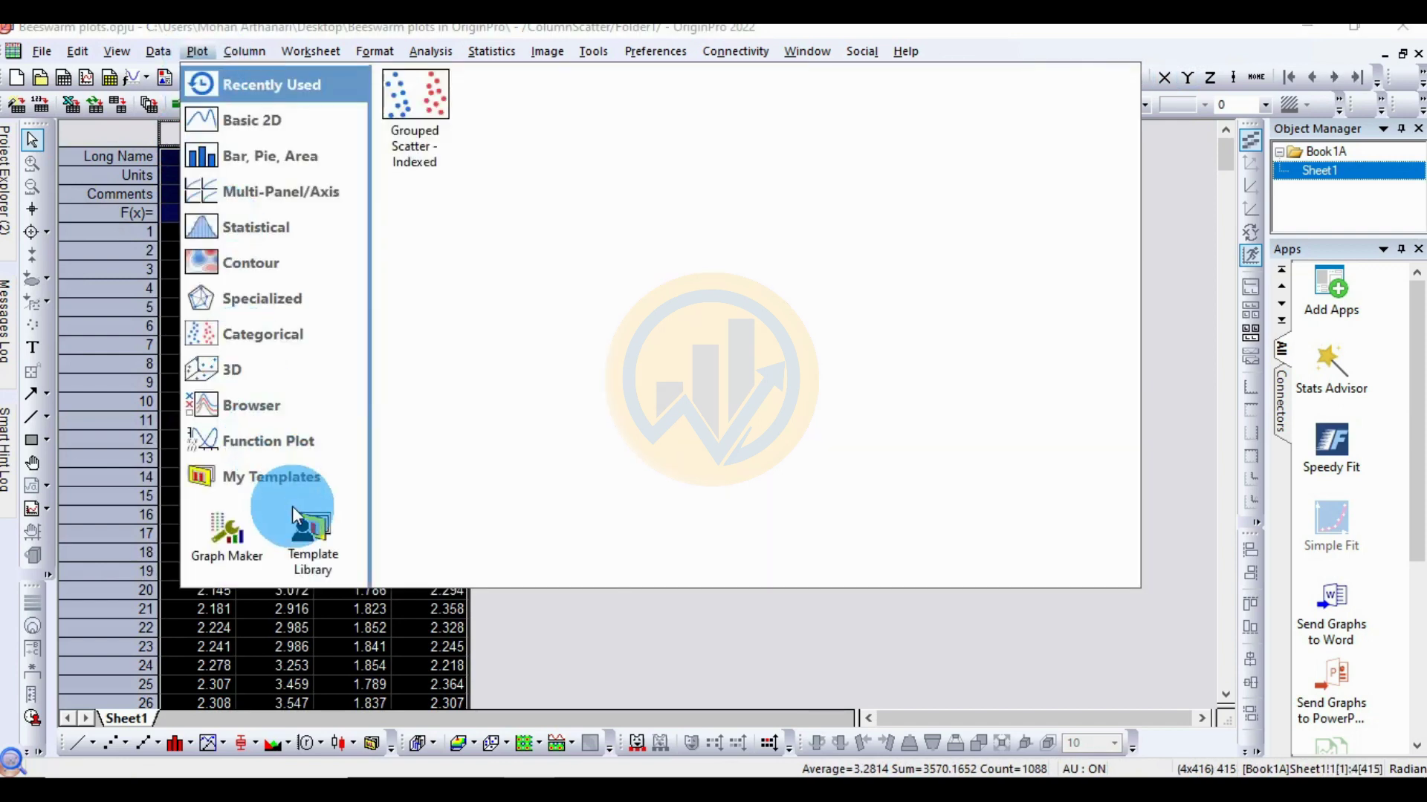
left_click(305, 542)
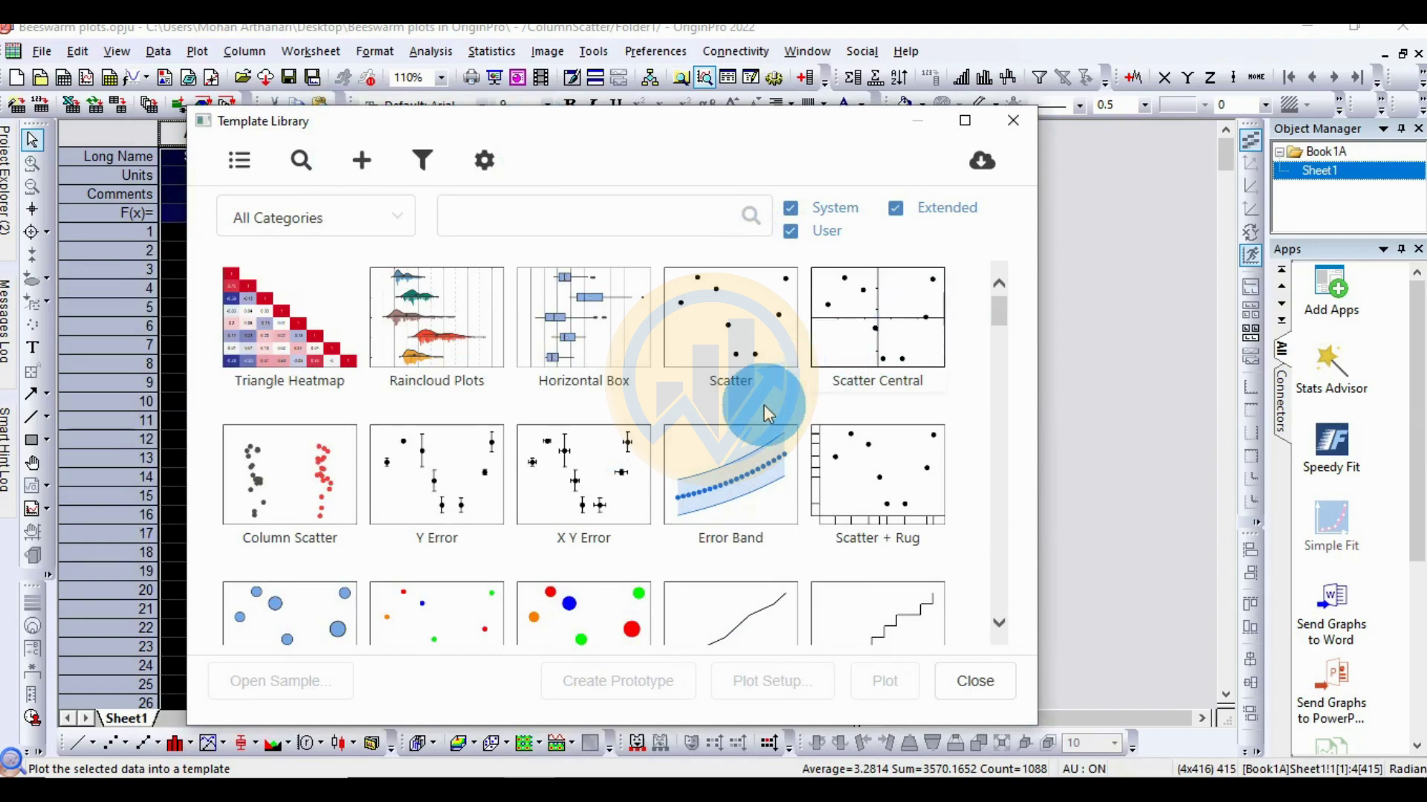
scroll(764, 406, "down", 3)
scroll(763, 406, "down", 15)
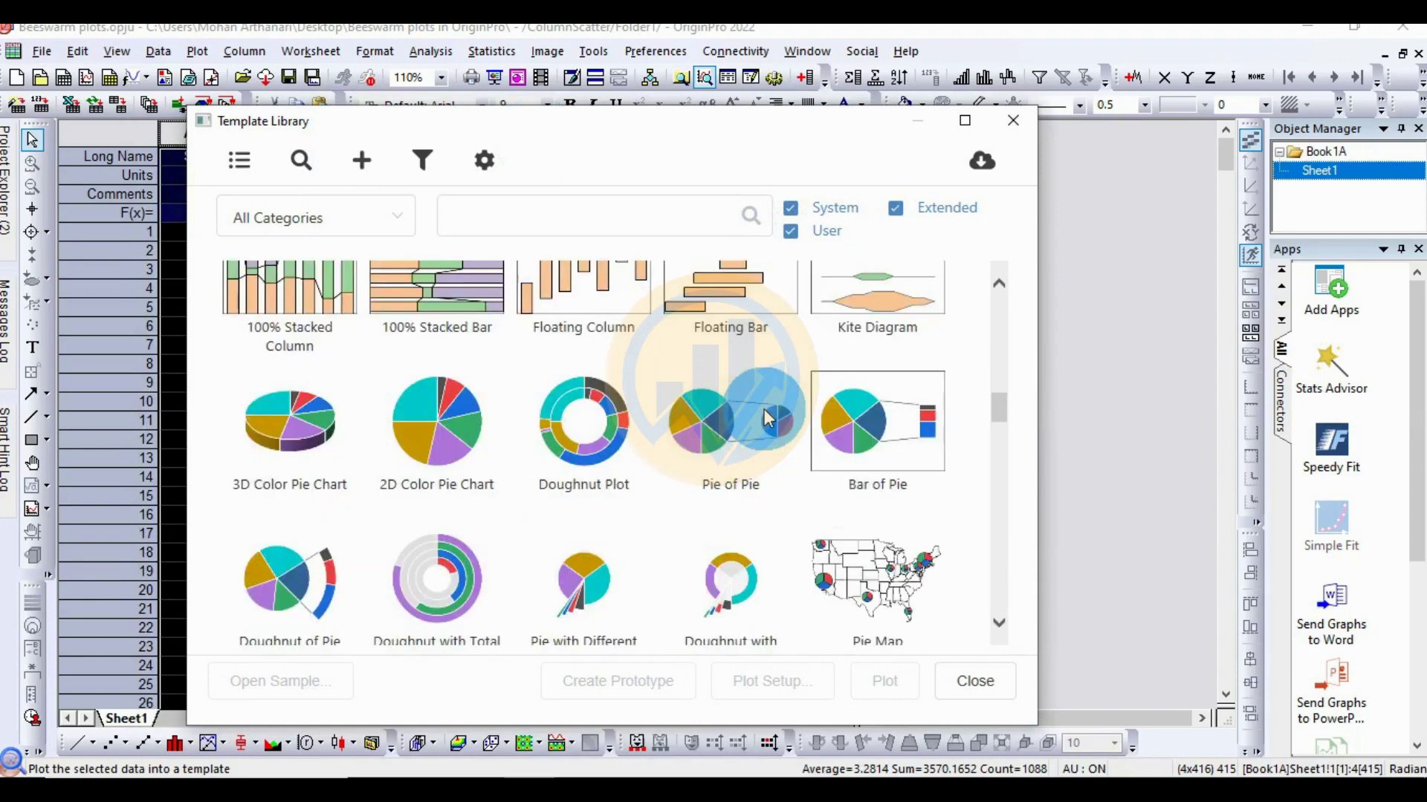
scroll(765, 412, "down", 20)
scroll(764, 408, "down", 9)
left_click(740, 379)
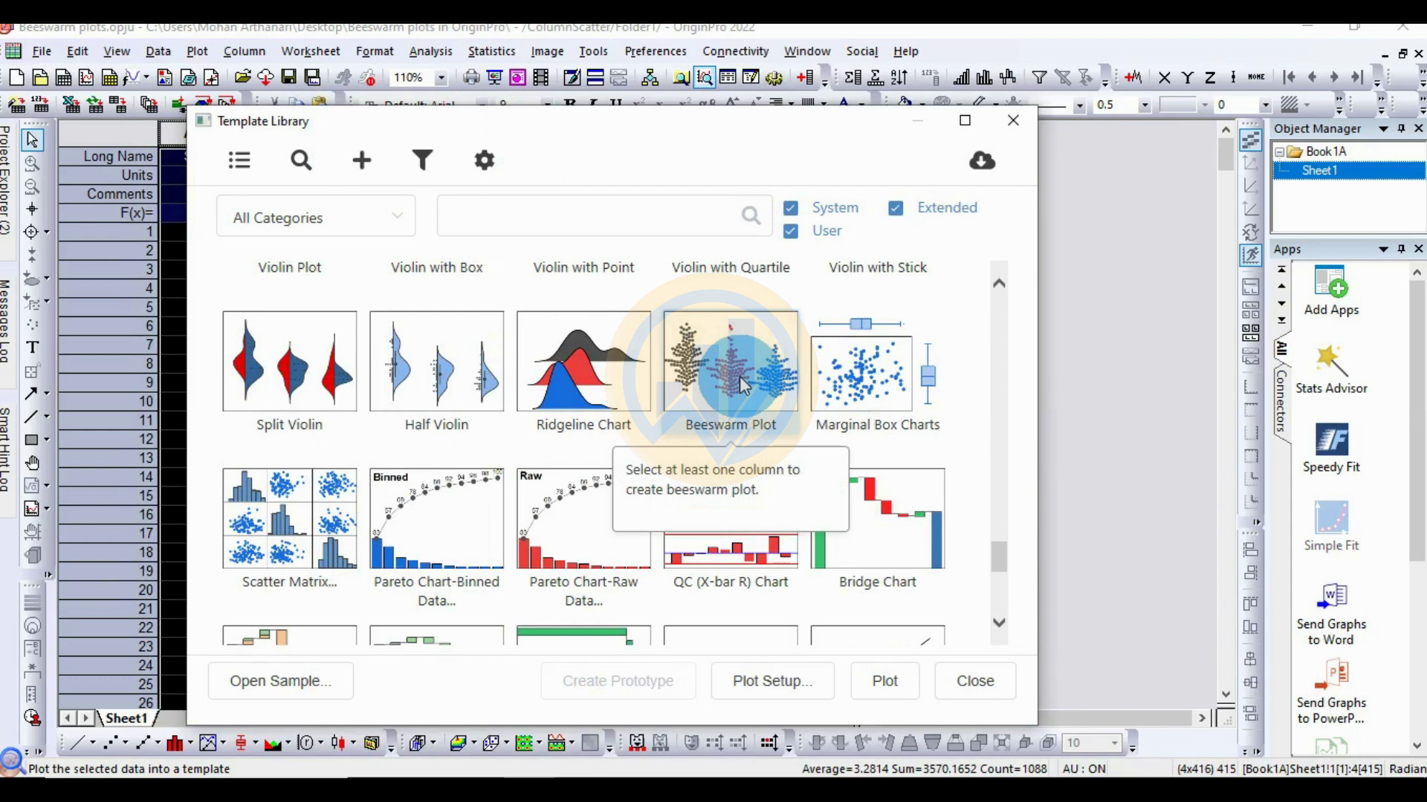
left_click(885, 684)
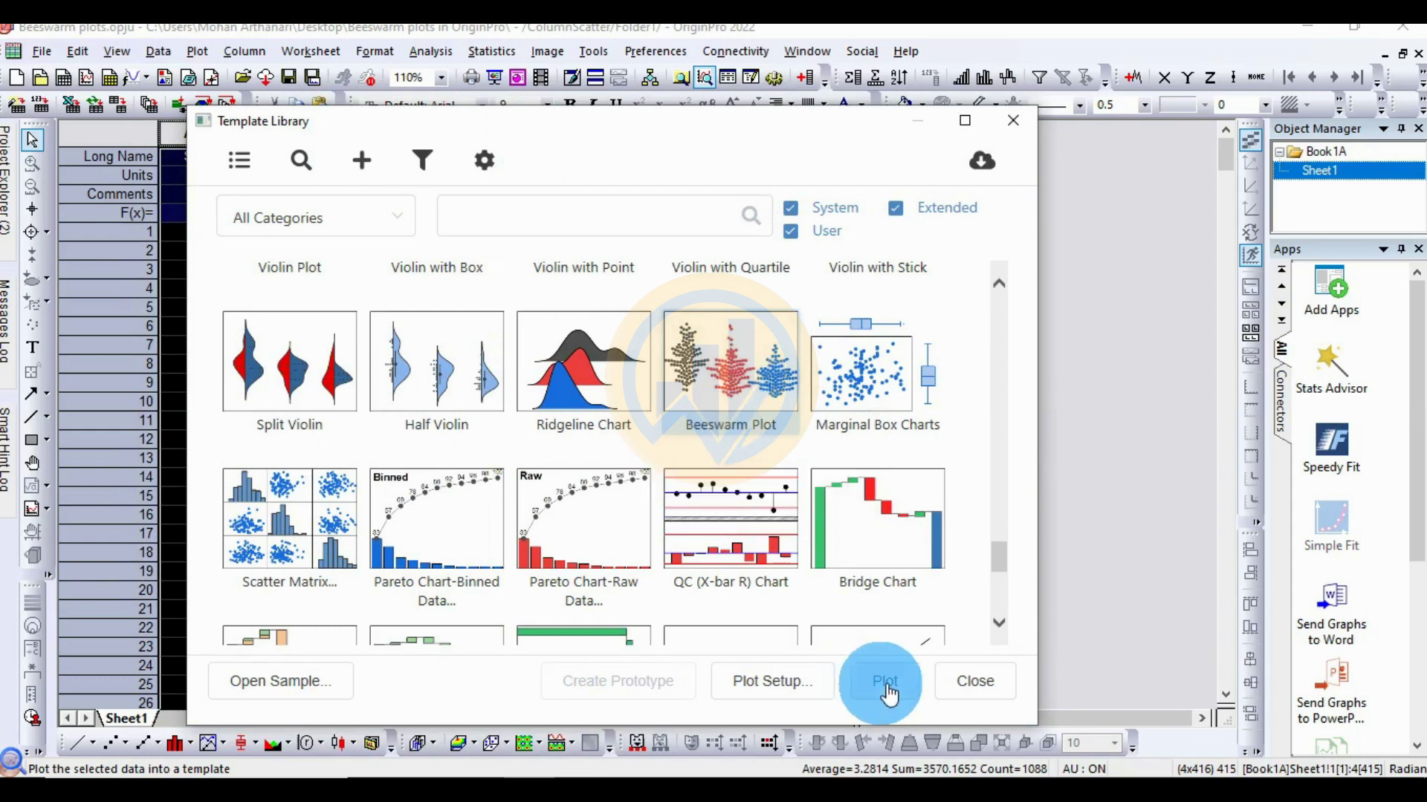
left_click(884, 684)
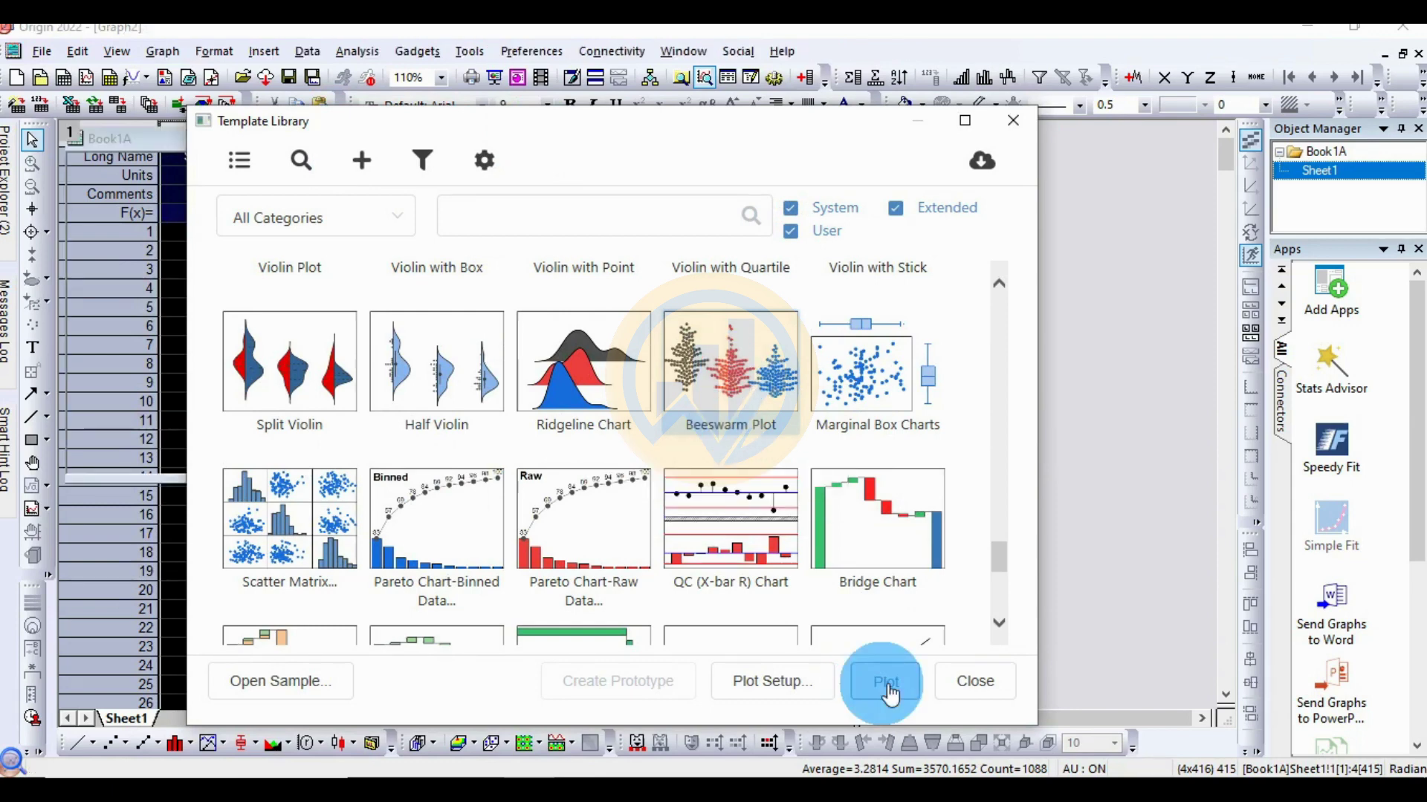
- Delete the A–D legend and add a linked layer with top and right axes
left_click(665, 589)
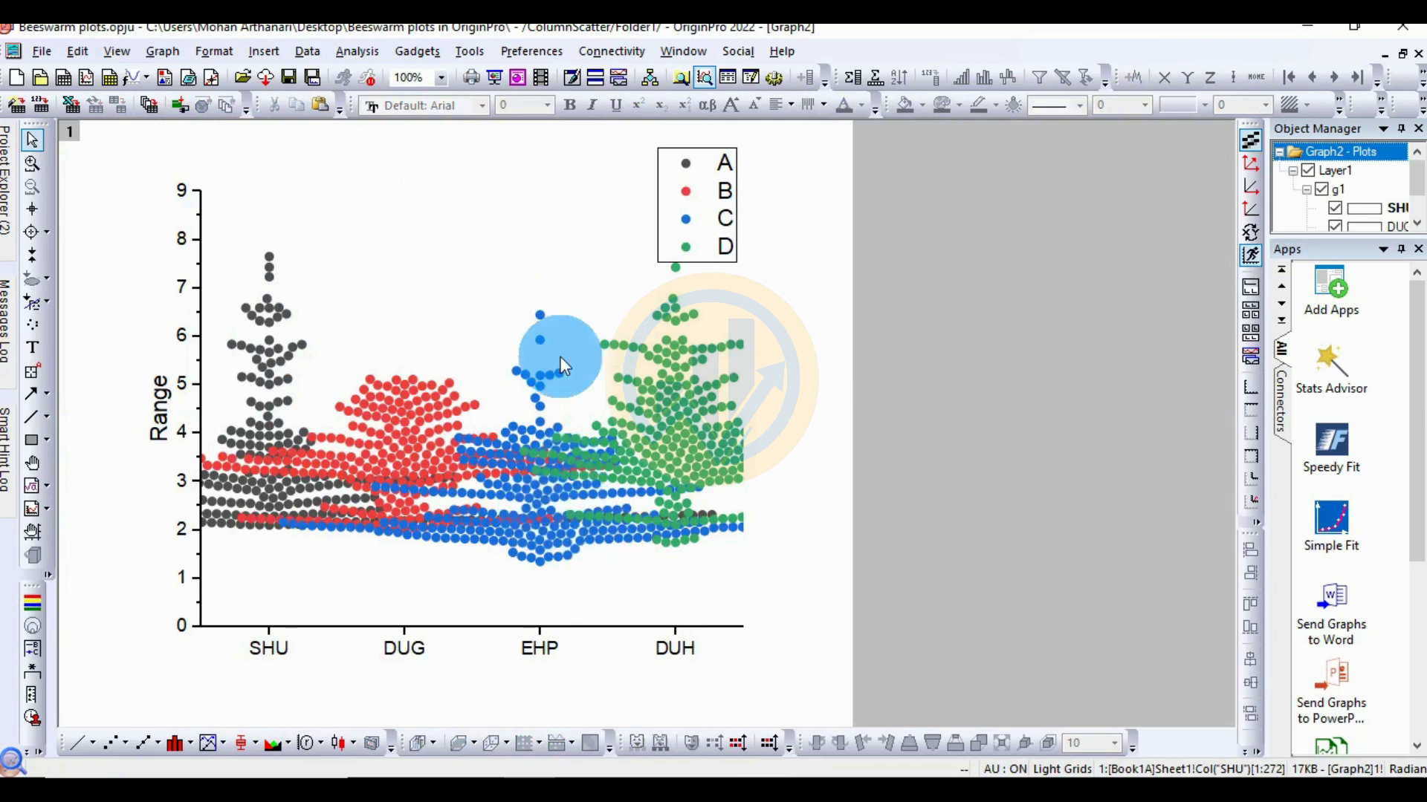
left_click(659, 228)
key("Delete")
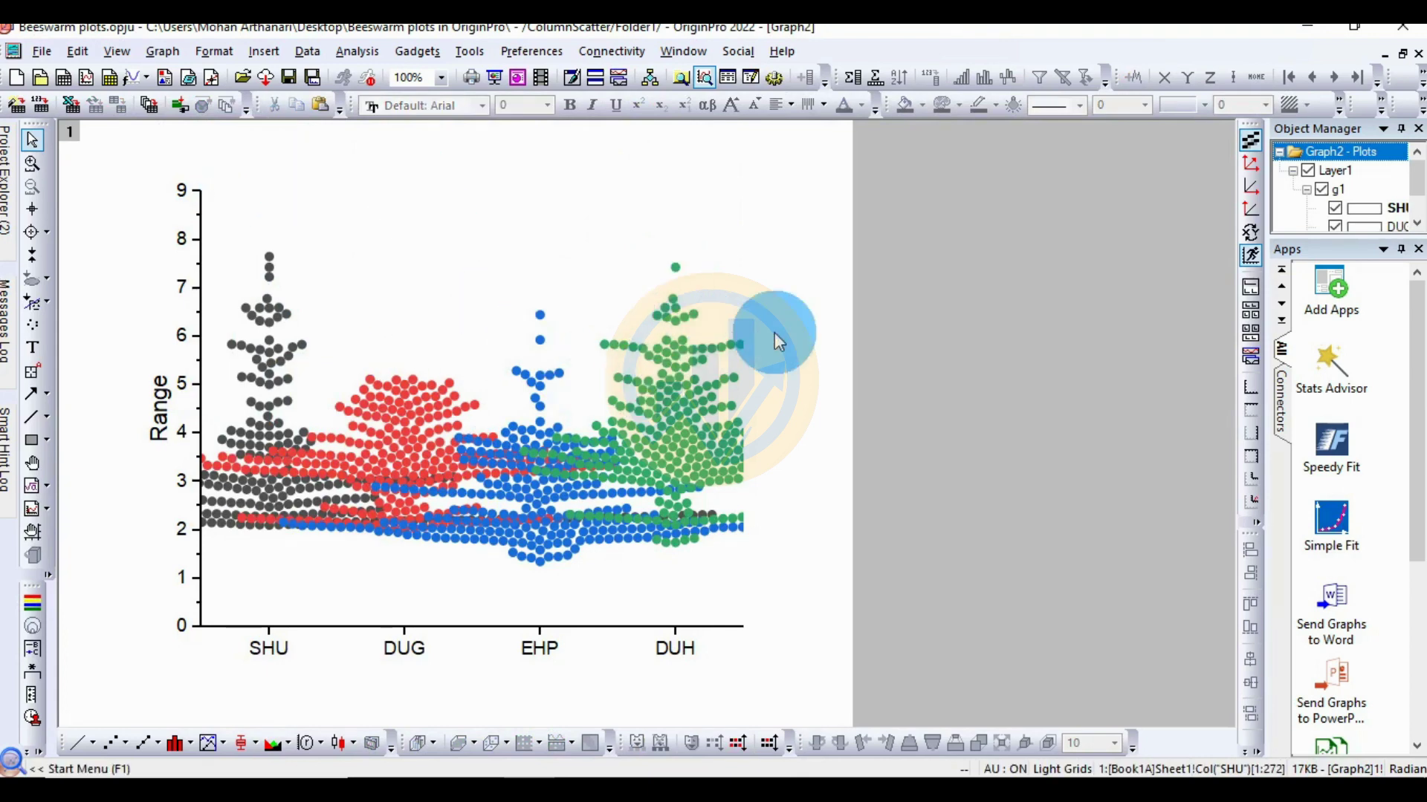
left_click(440, 295)
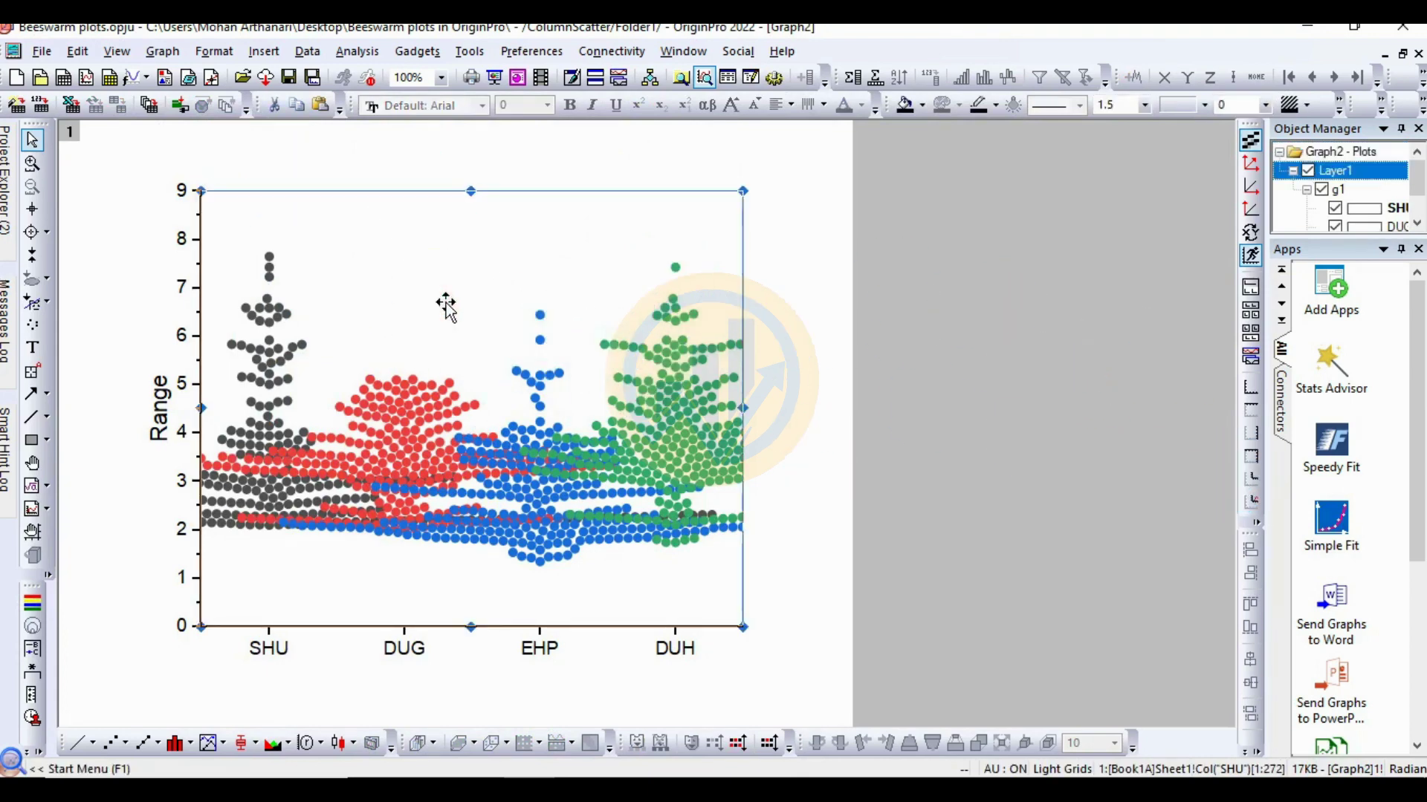
left_click(1246, 460)
- Remove the new top and right axis titles and tick labels, then open the top axis settings
left_click(489, 144)
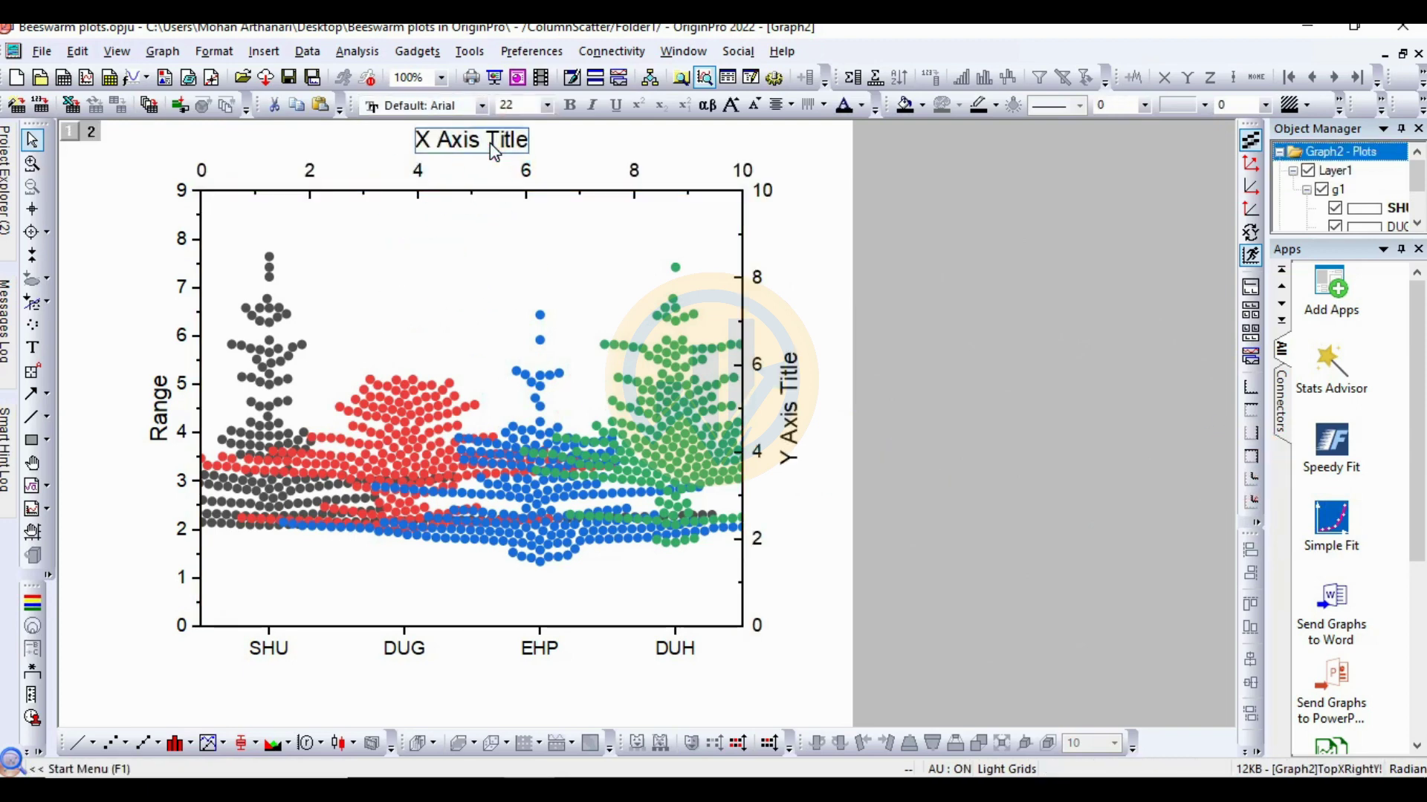
key("Delete")
left_click(779, 408)
key("Delete")
left_click(779, 451)
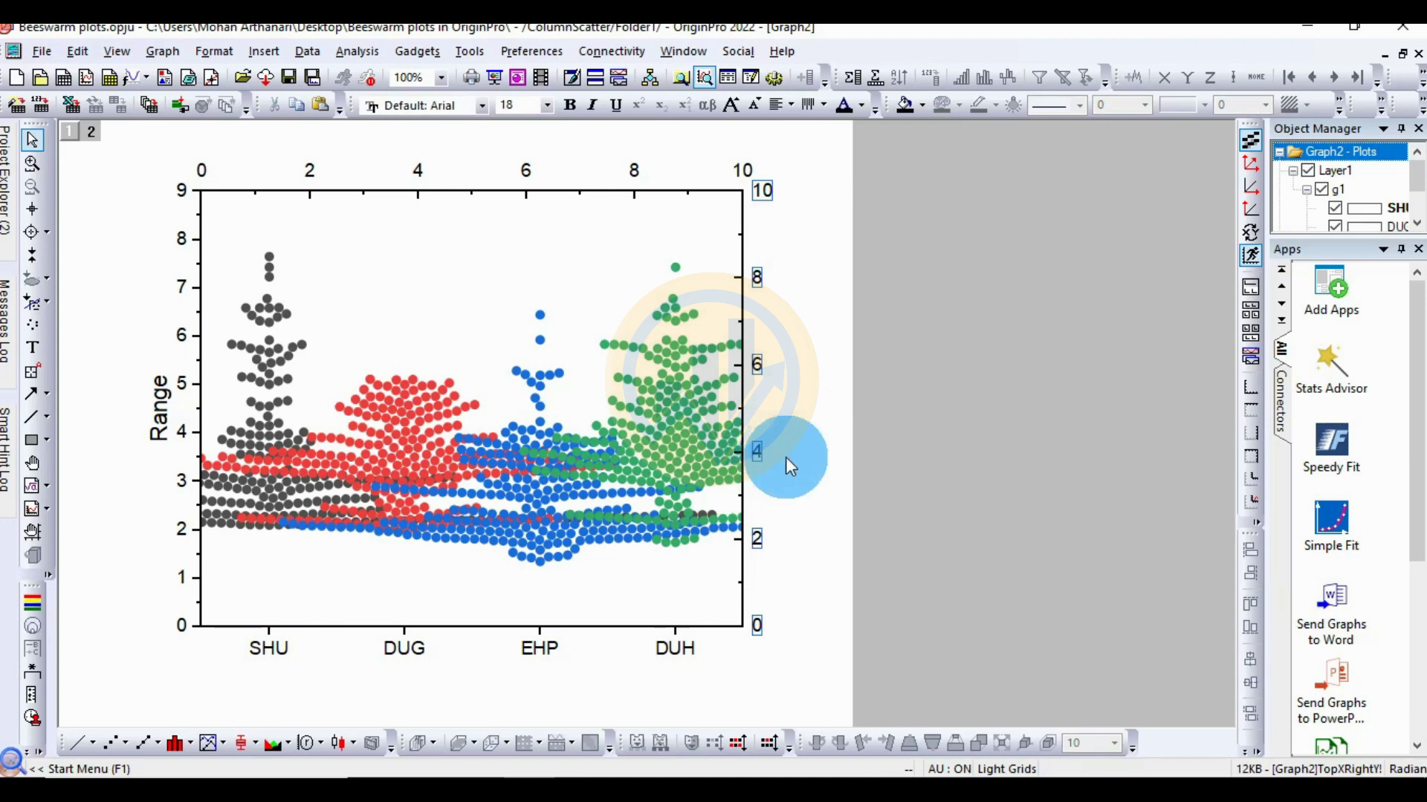
key("Delete")
left_click(528, 169)
key("Delete")
left_click(498, 190)
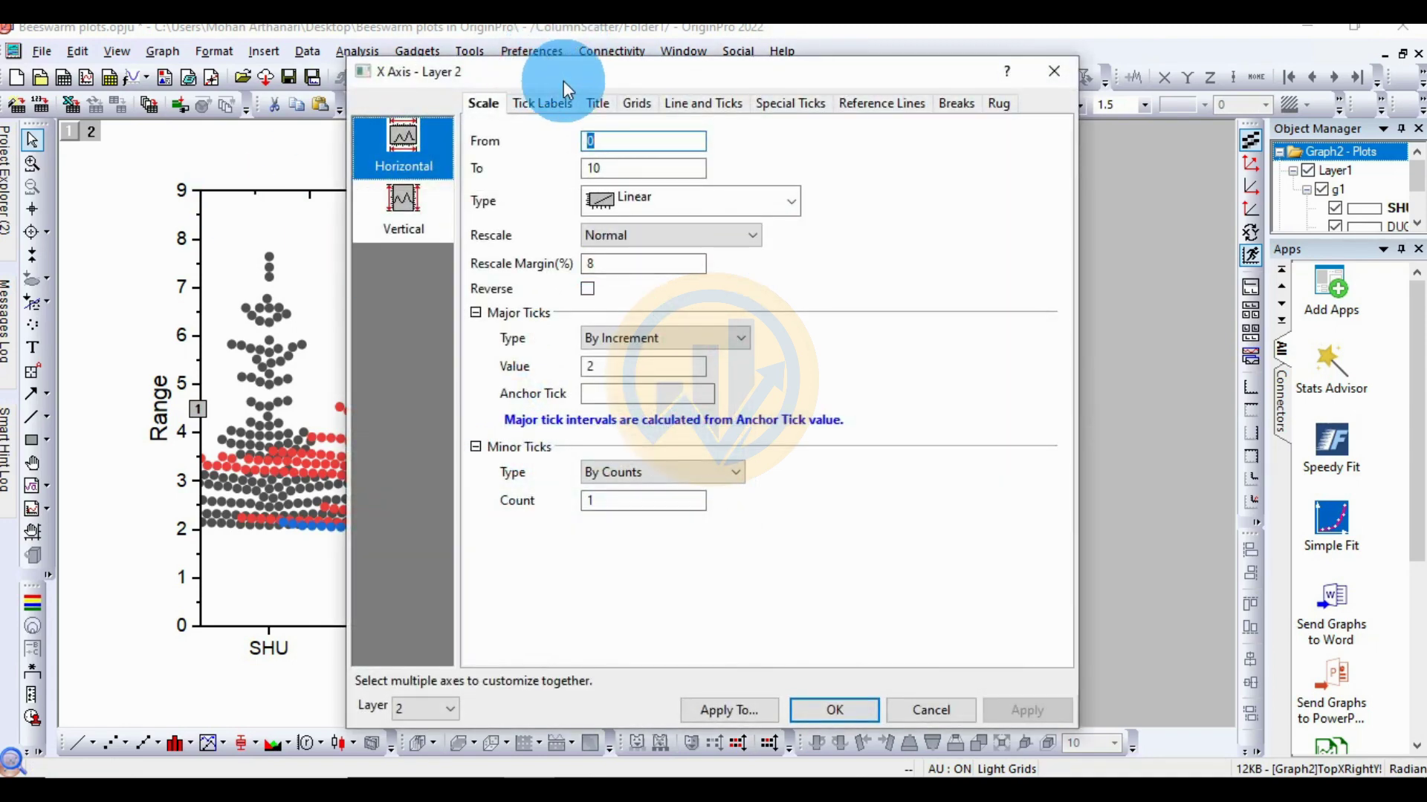
- Set the top axis major and minor tick styles to None and apply
left_click_drag(563, 80, 698, 91)
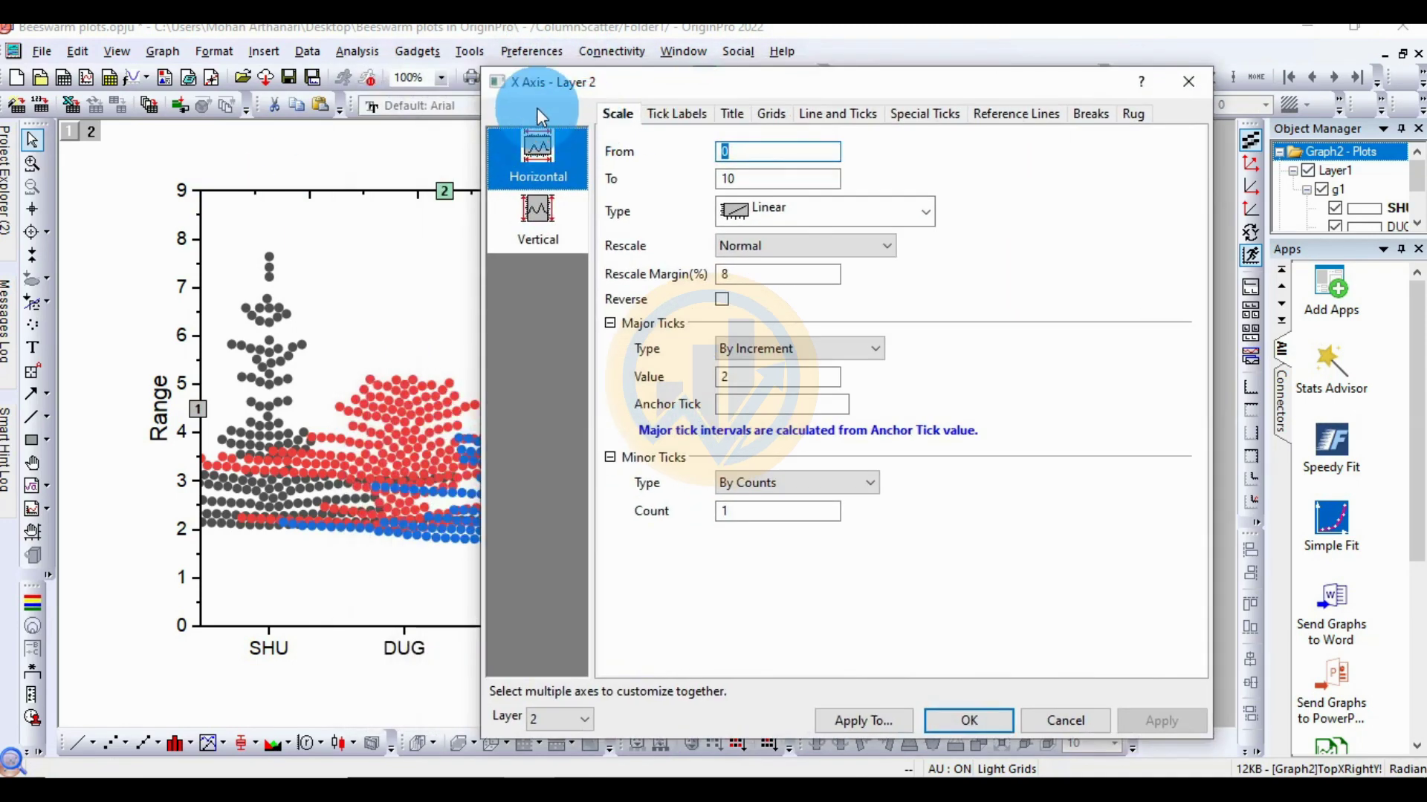
left_click(854, 118)
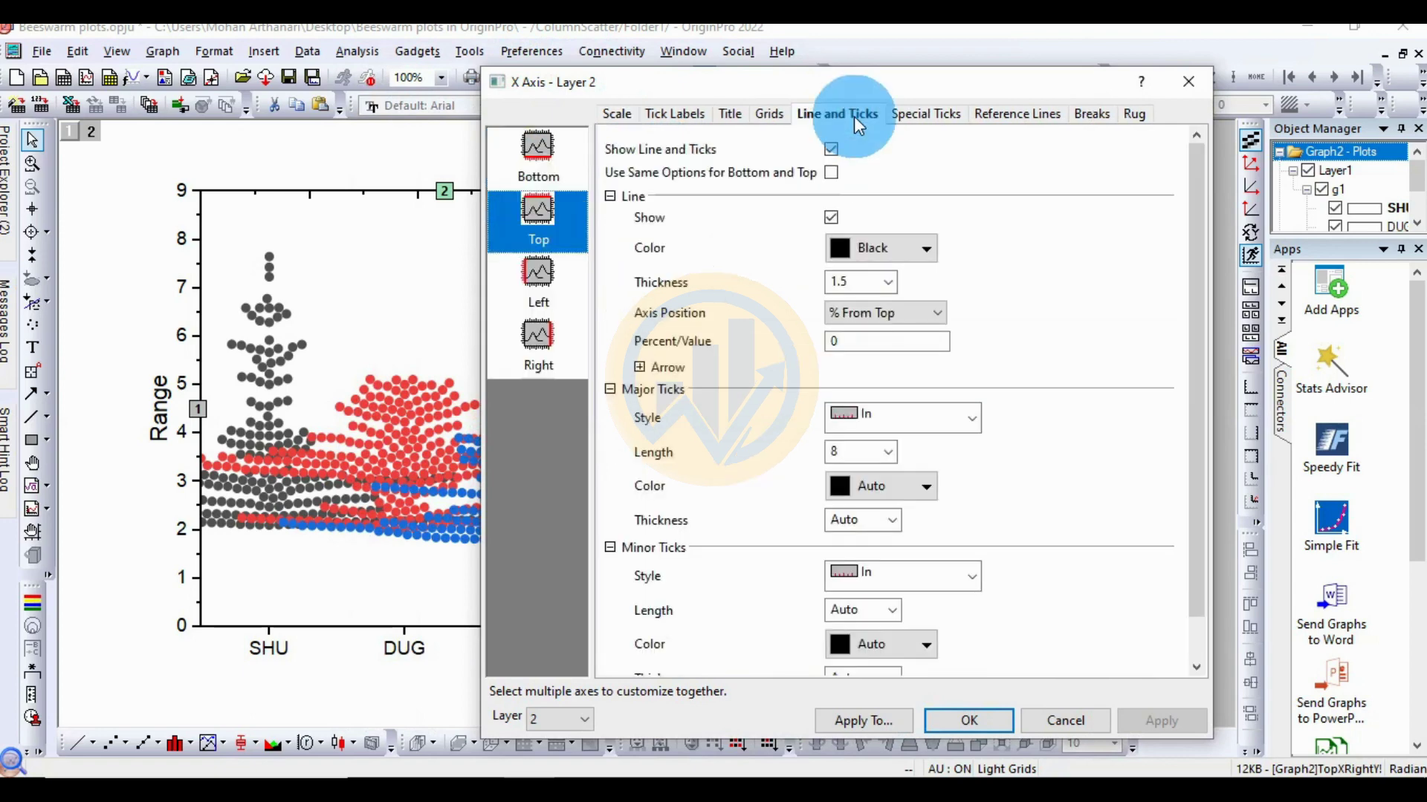
scroll(1009, 376, "down", 2)
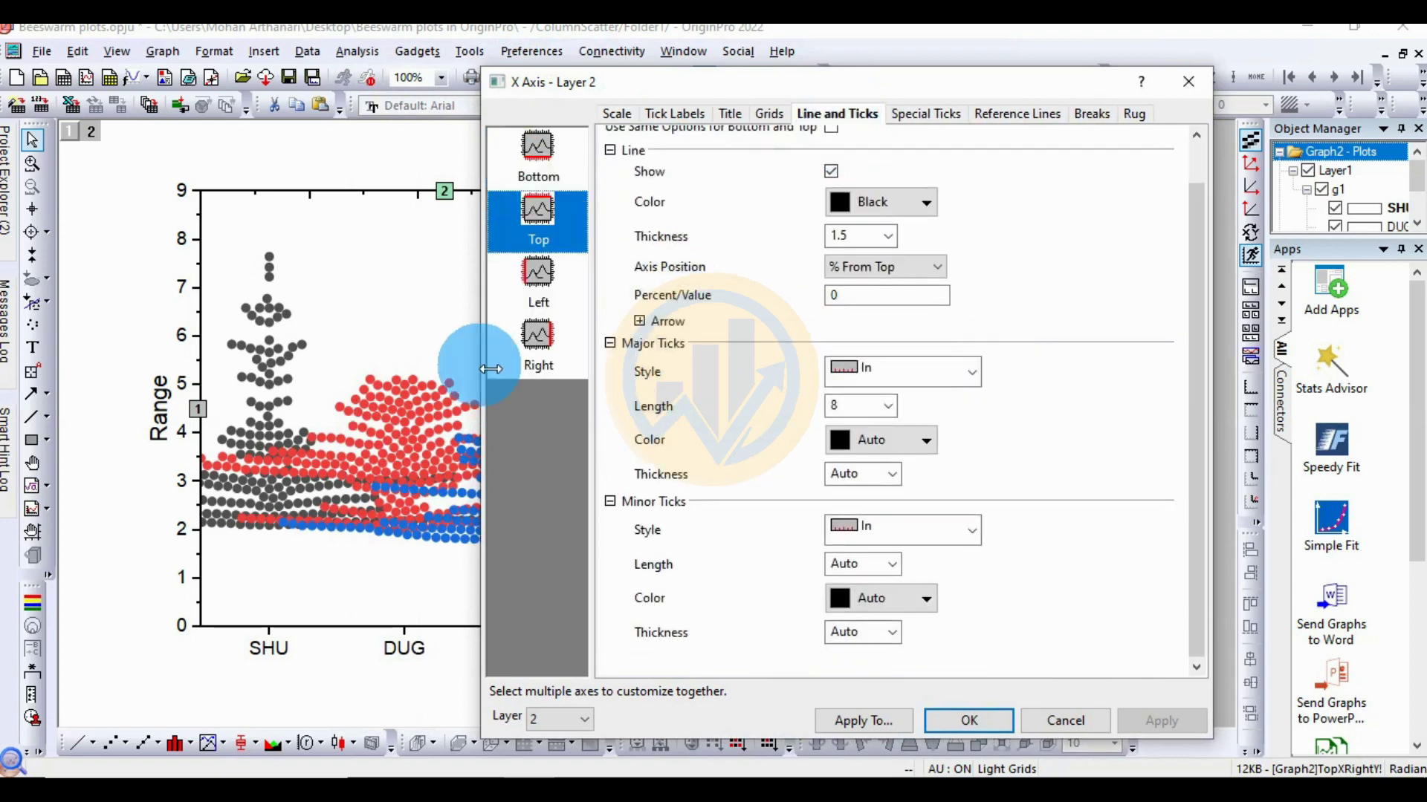
left_click(973, 376)
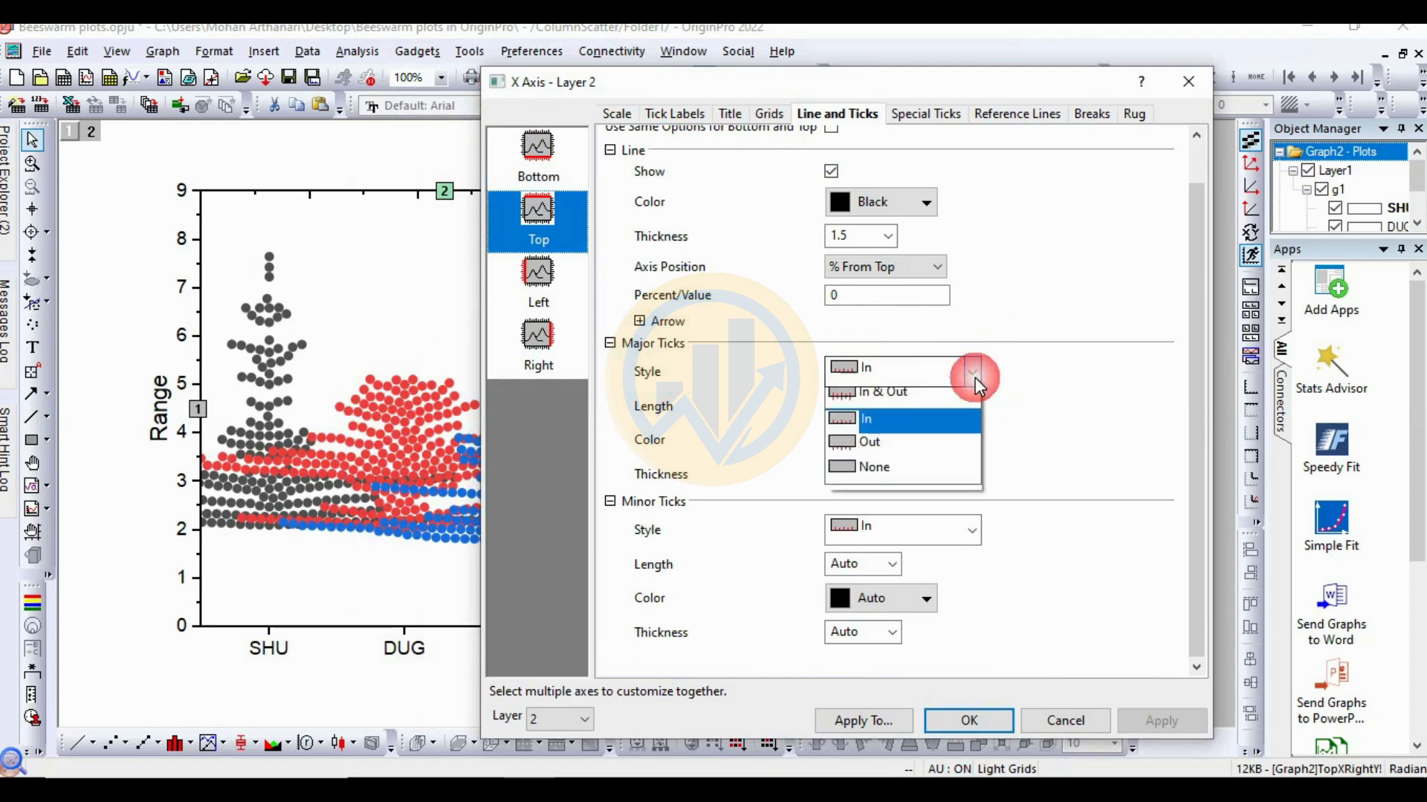
left_click(897, 480)
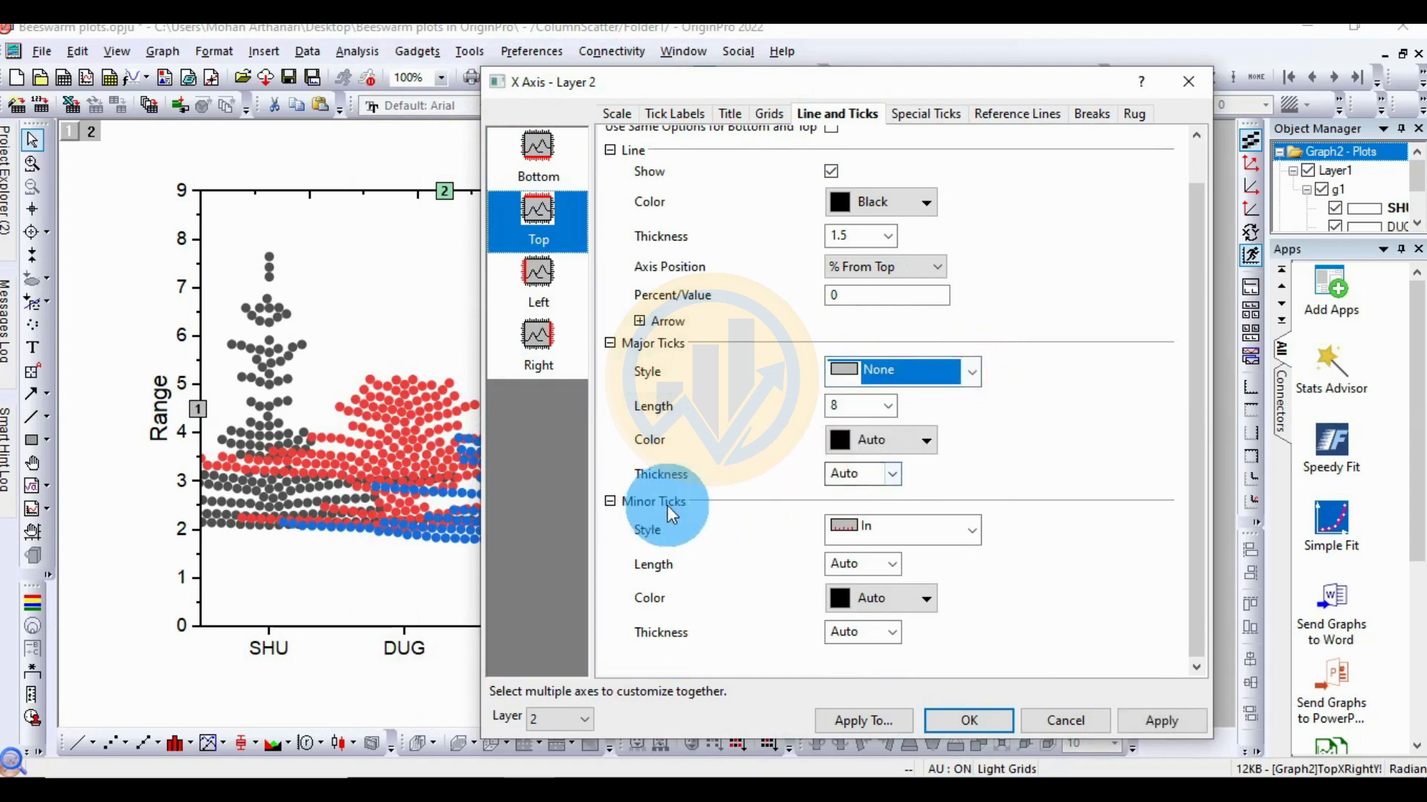
left_click(972, 531)
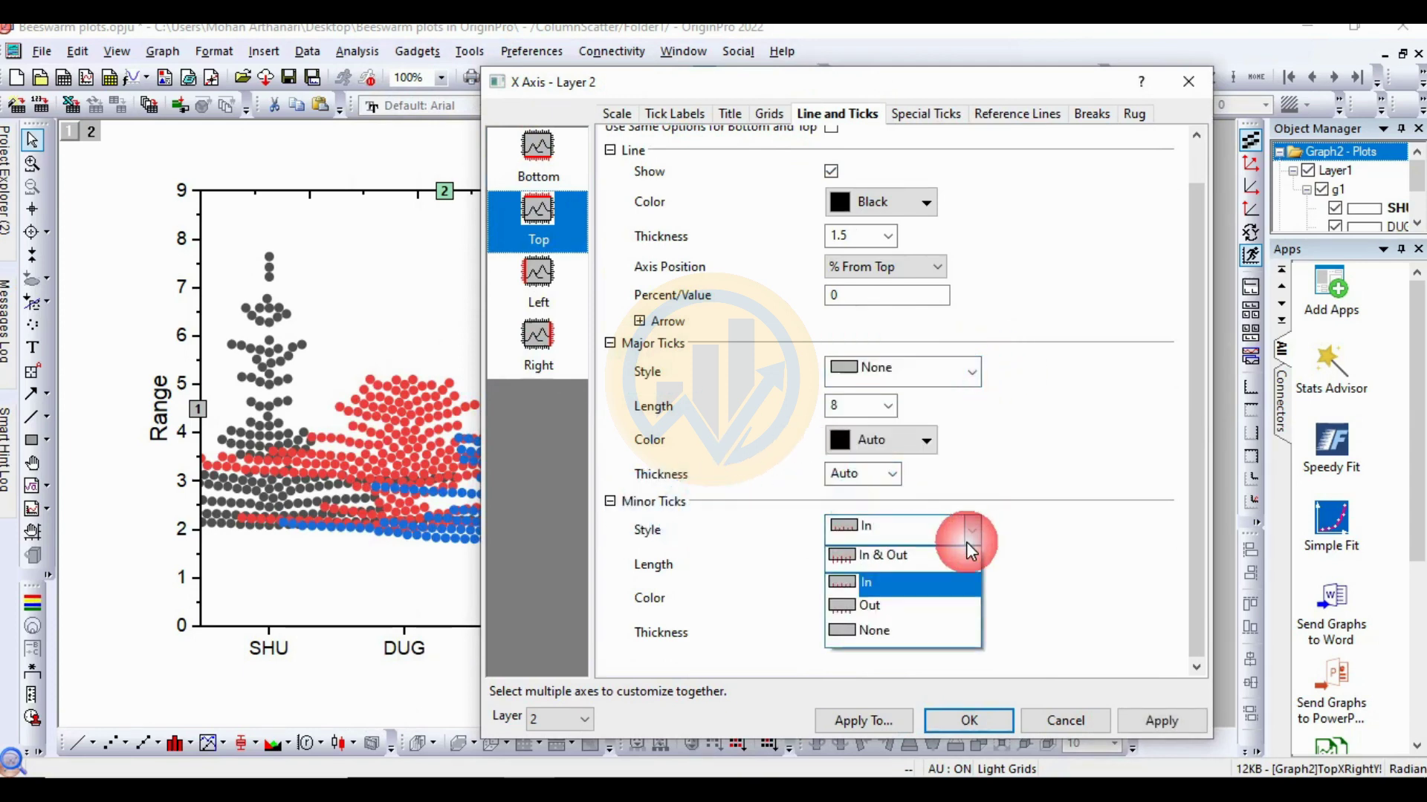
left_click(930, 636)
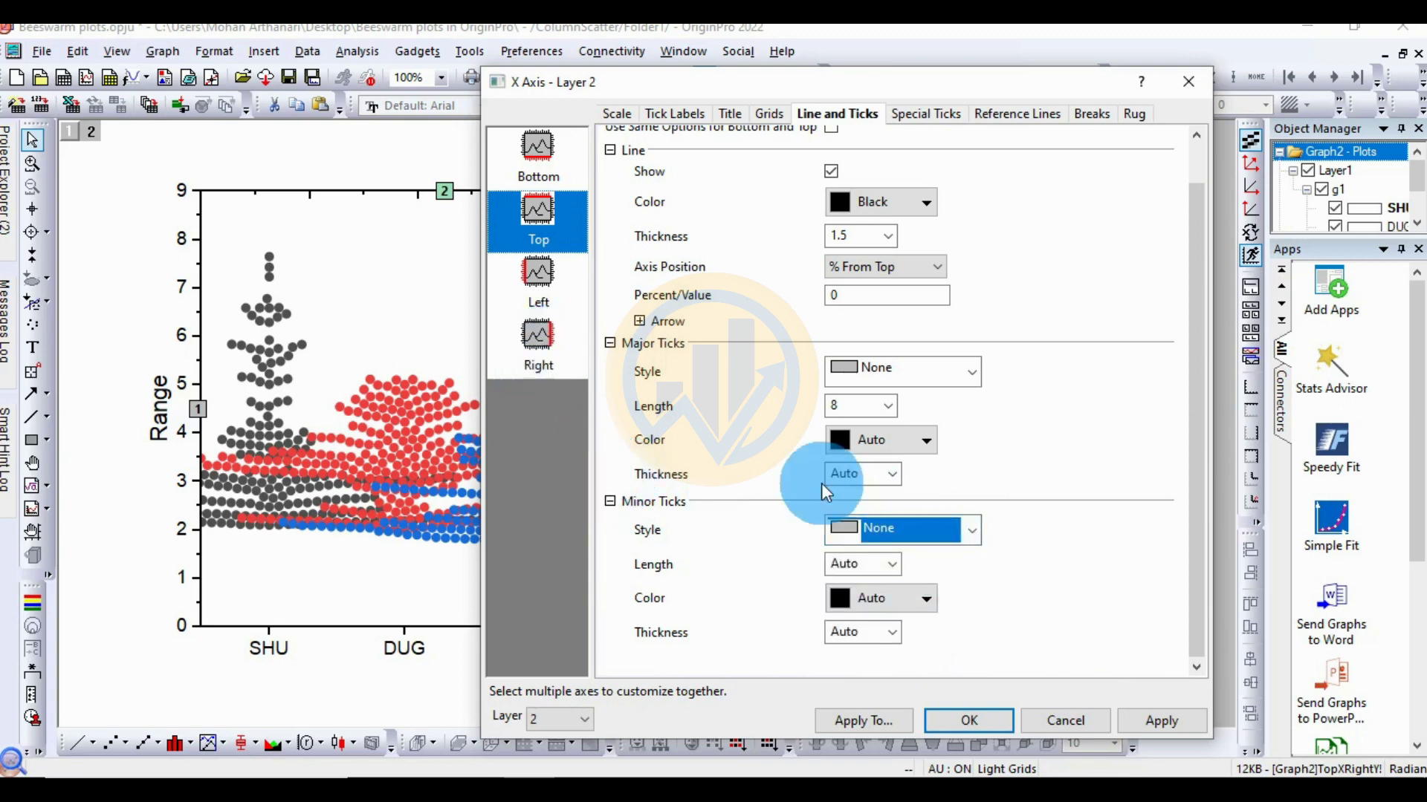
left_click(1183, 731)
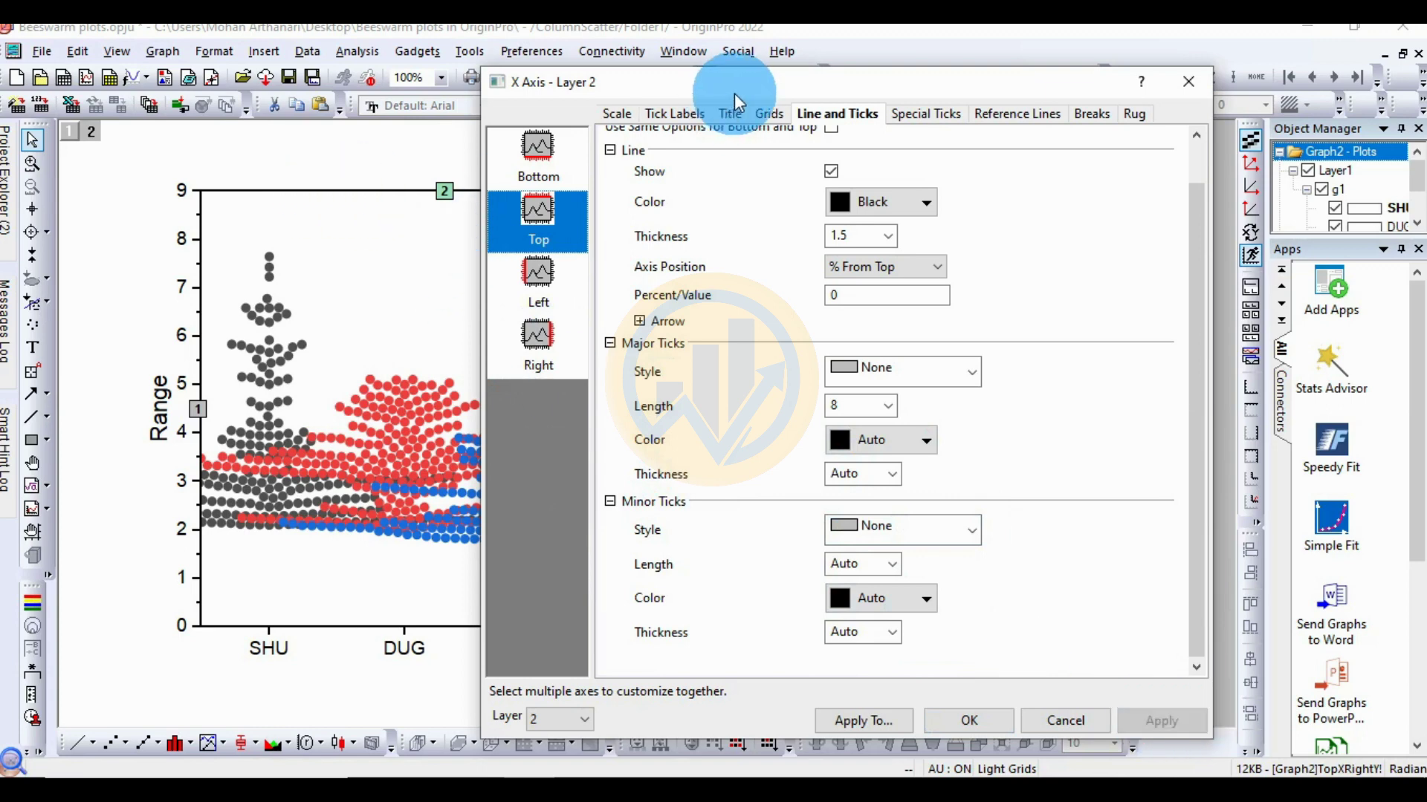
- Set the right axis major and minor tick styles to None, apply, and close the dialog
left_click_drag(732, 92, 697, 87)
left_click(501, 350)
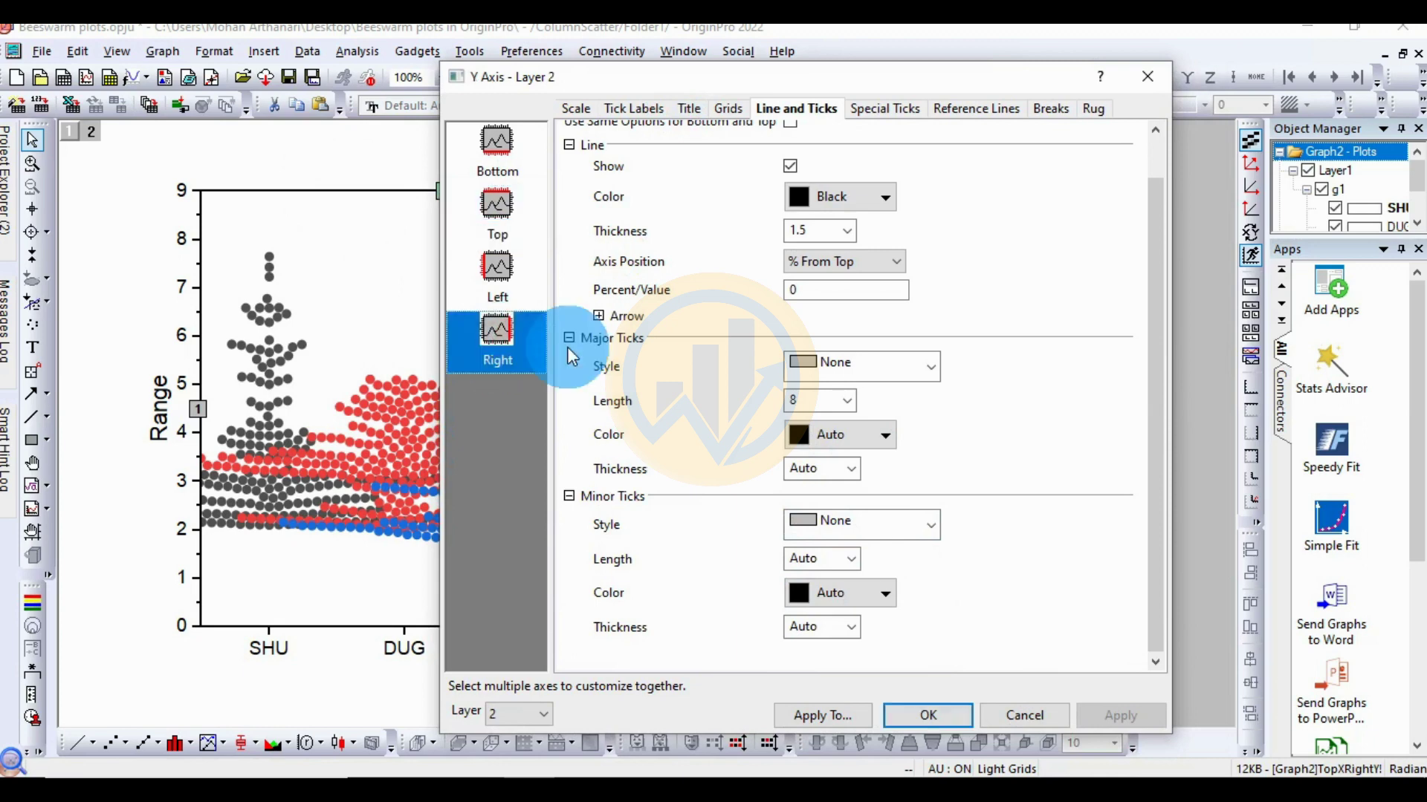
left_click_drag(874, 80, 719, 79)
left_click(768, 365)
left_click(672, 470)
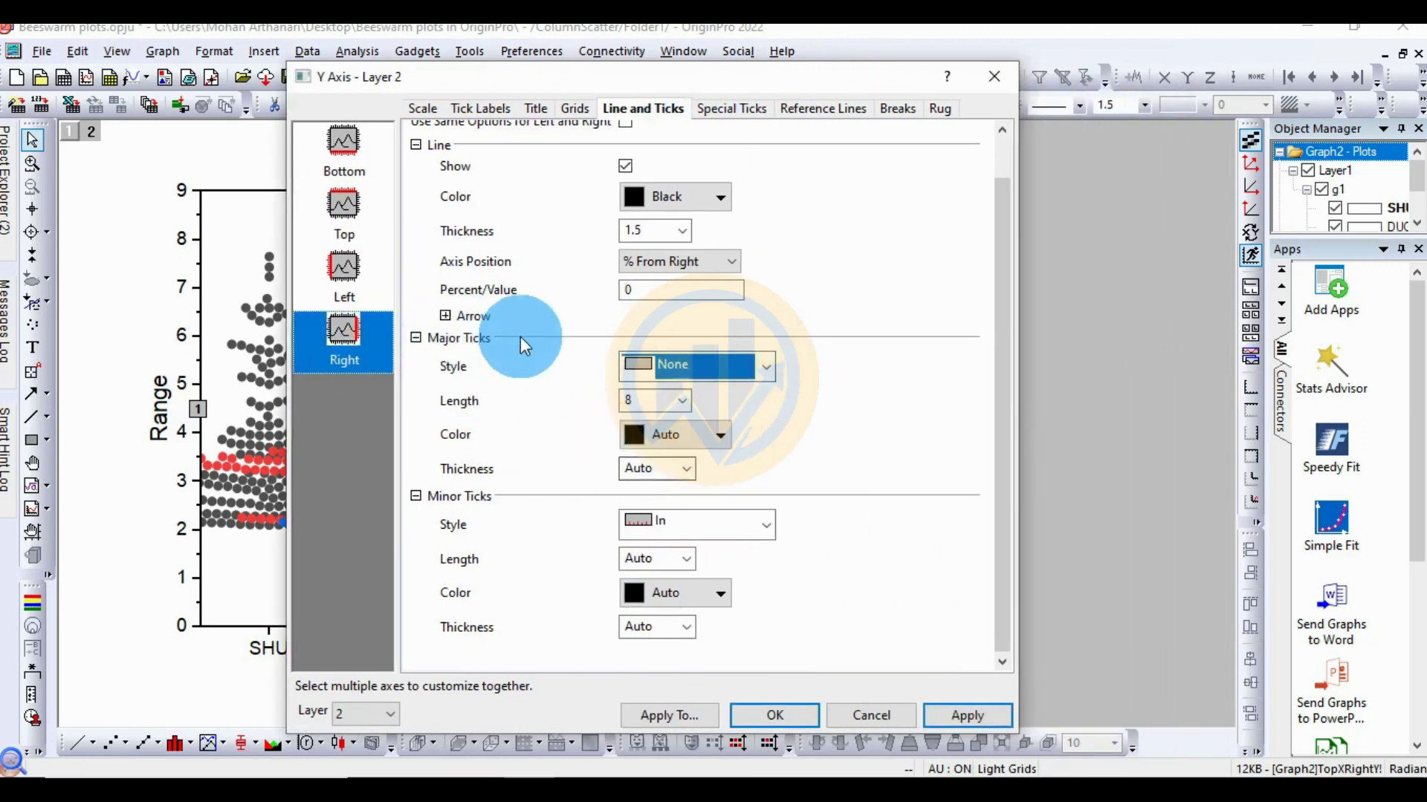
left_click(735, 524)
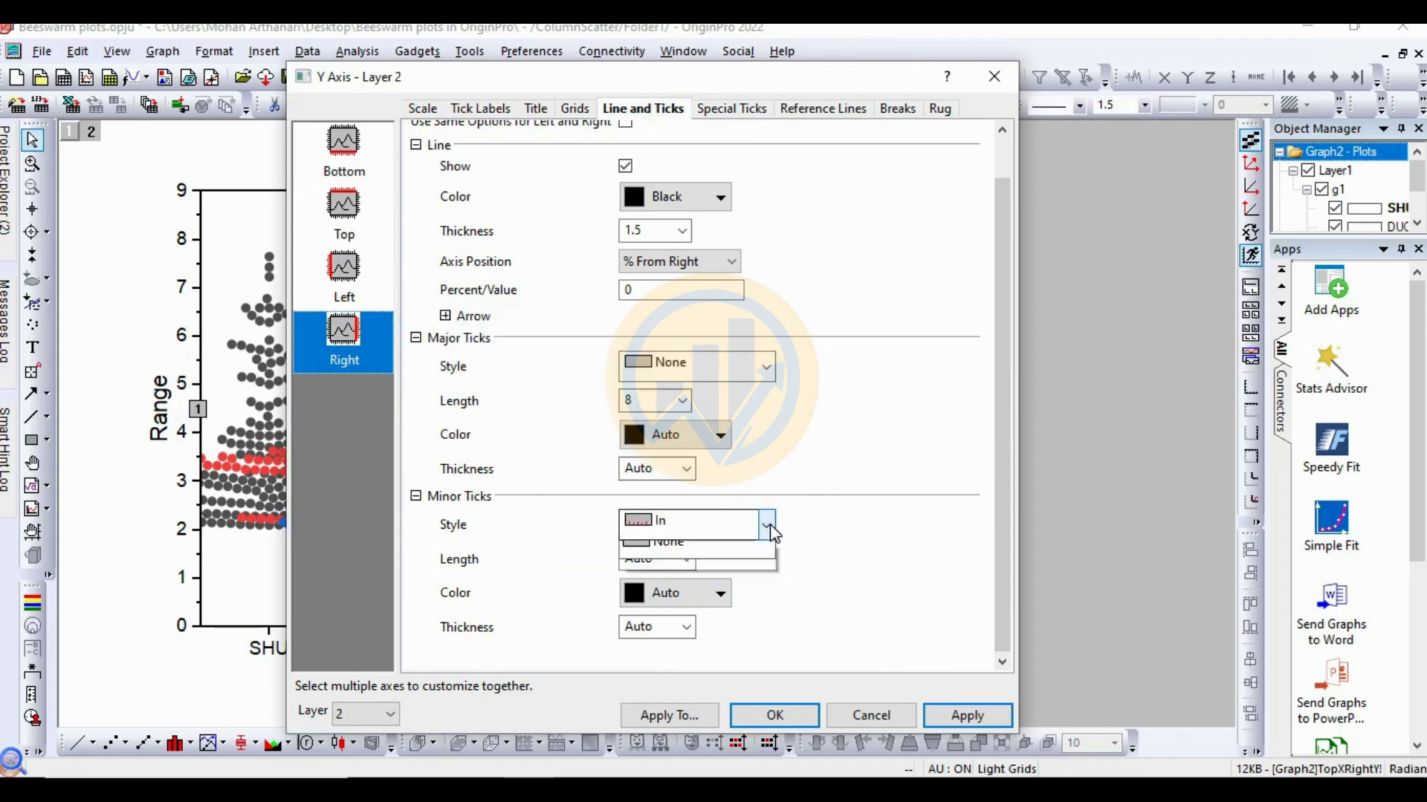
left_click(693, 617)
left_click(989, 718)
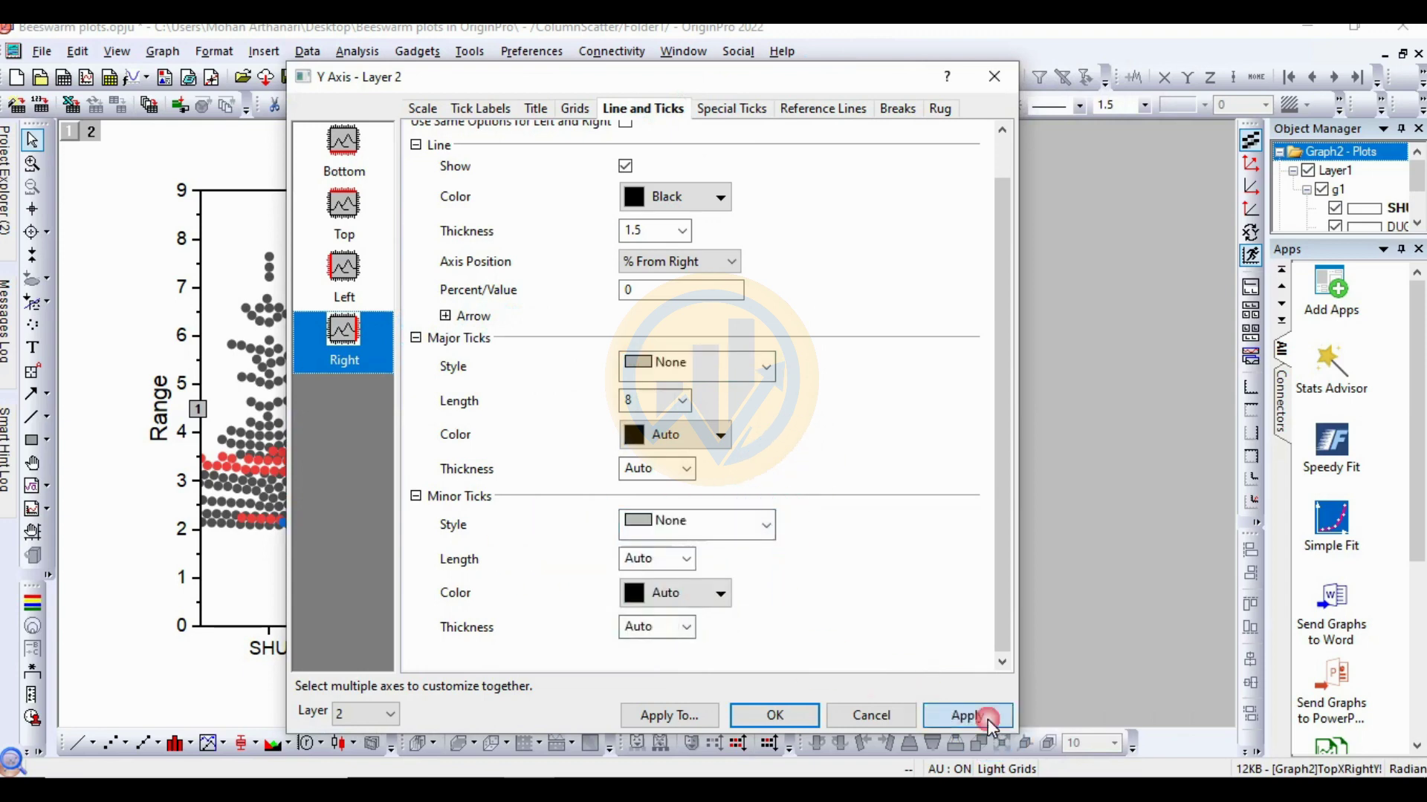
left_click(795, 725)
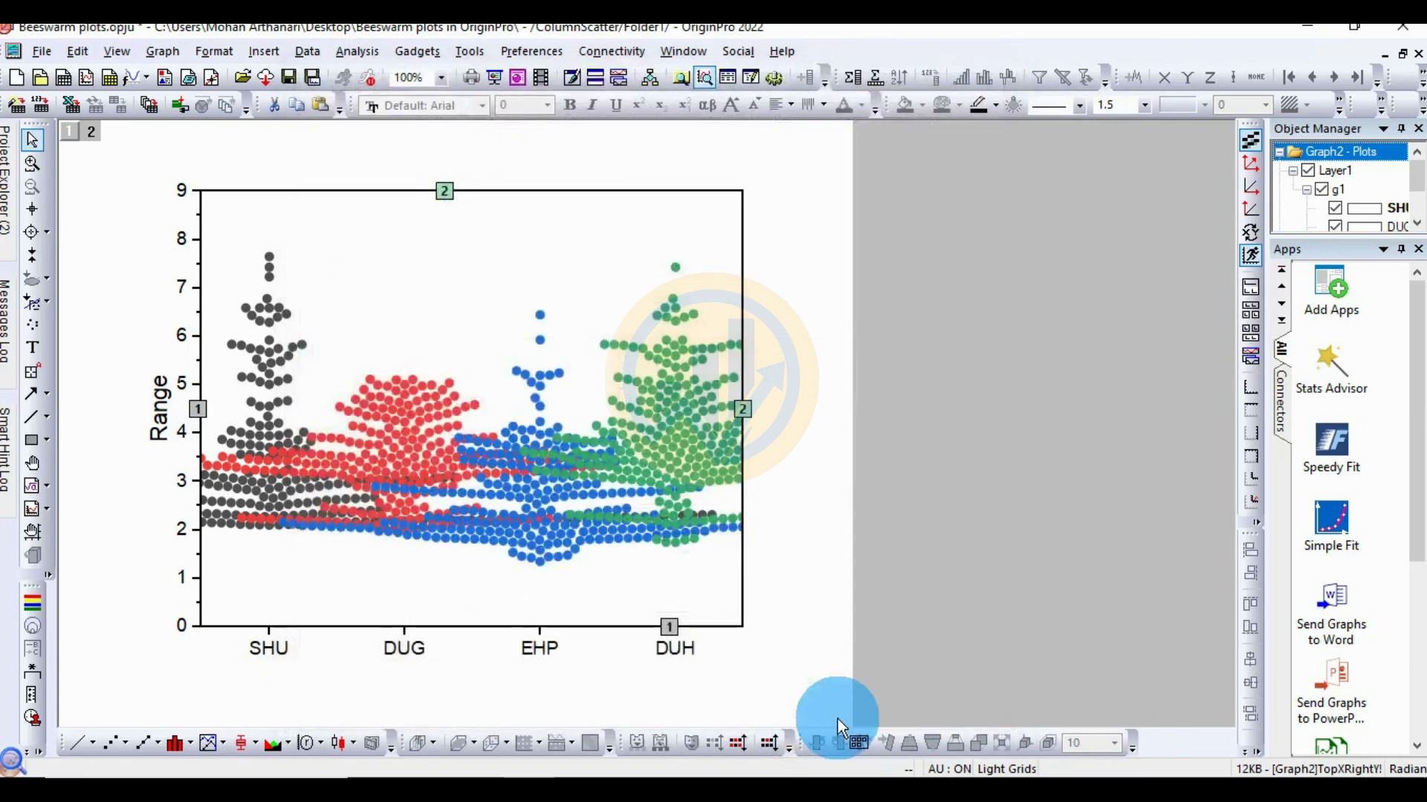
left_click(385, 389)
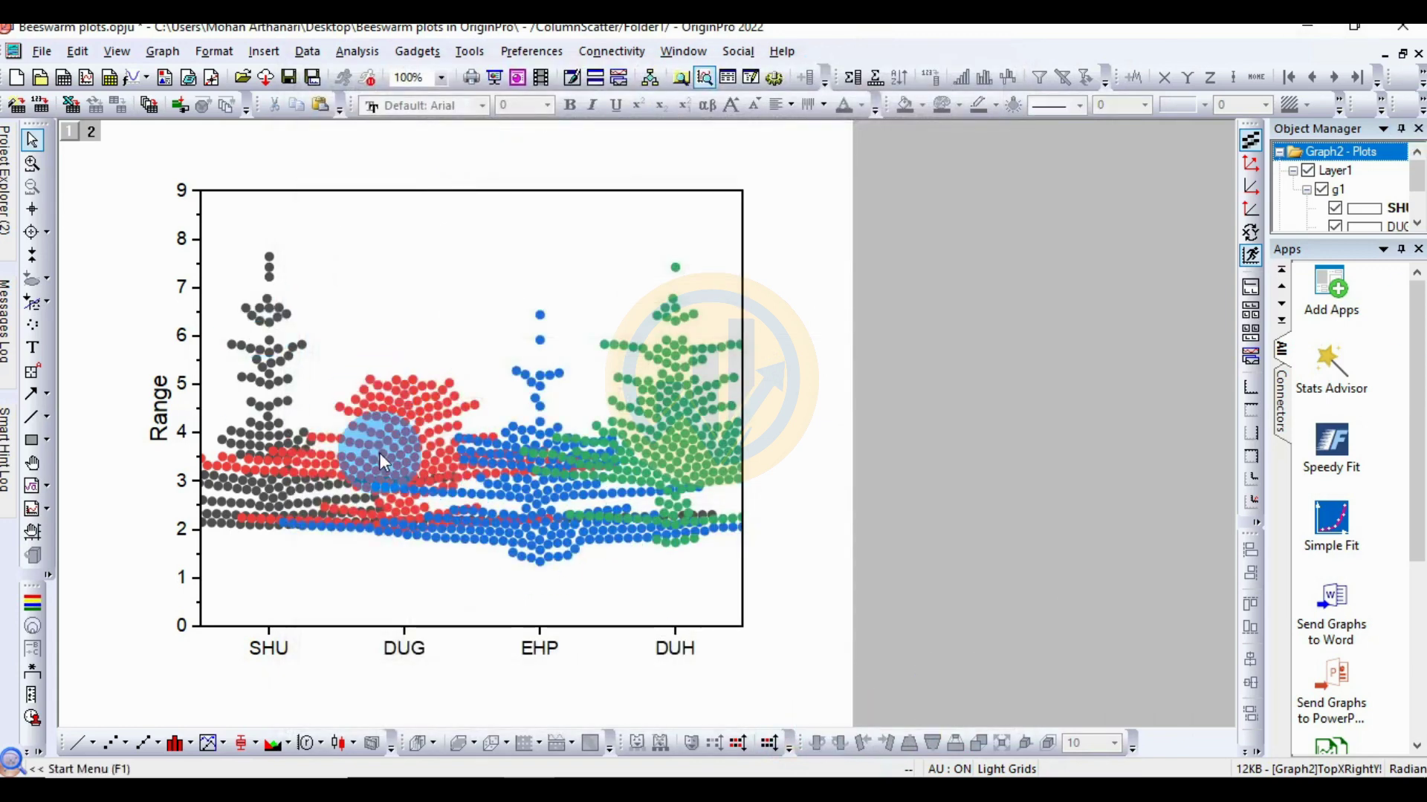
- Change the Y tick labels, the SHU–DUH X labels and the Range title to Times New Roman
left_click(177, 396)
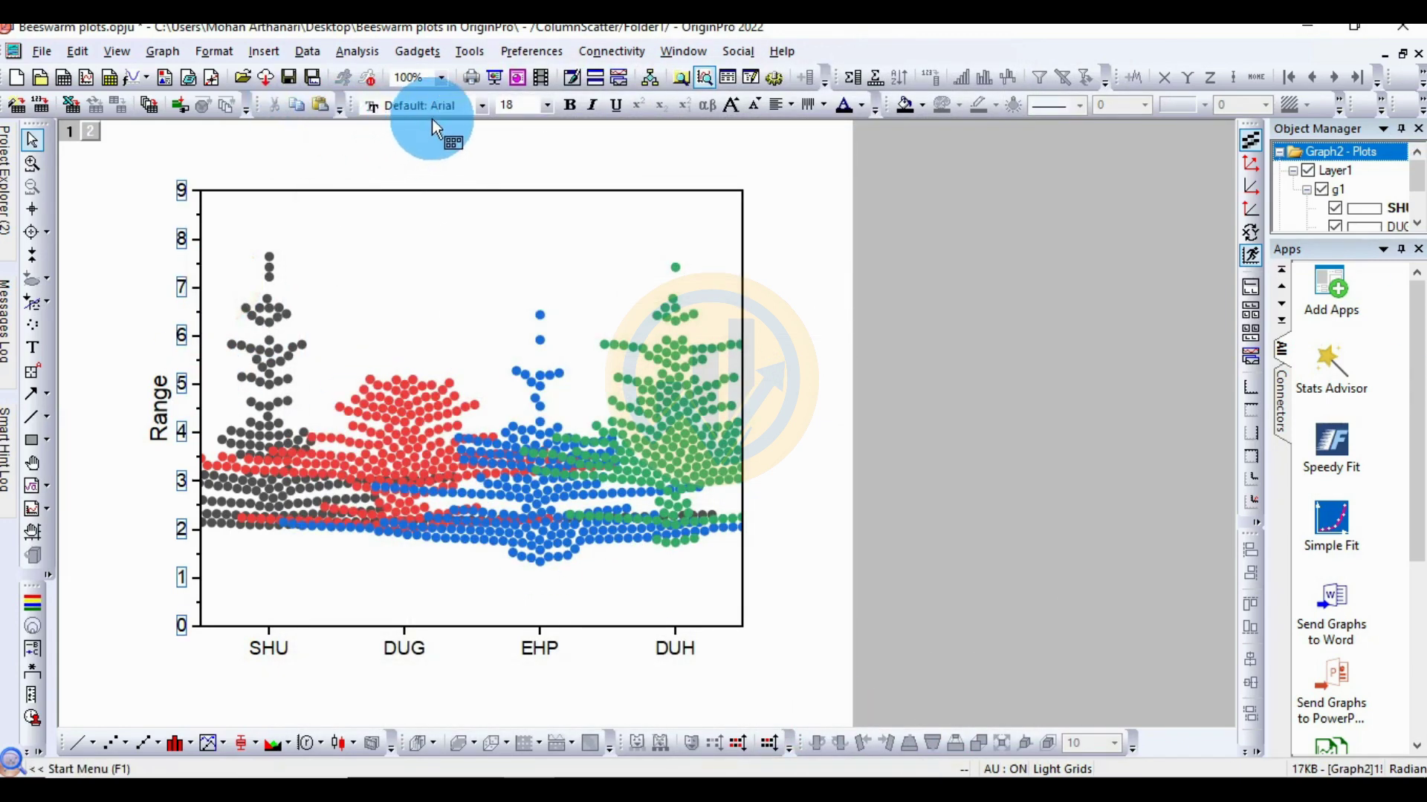
left_click(483, 105)
left_click(435, 142)
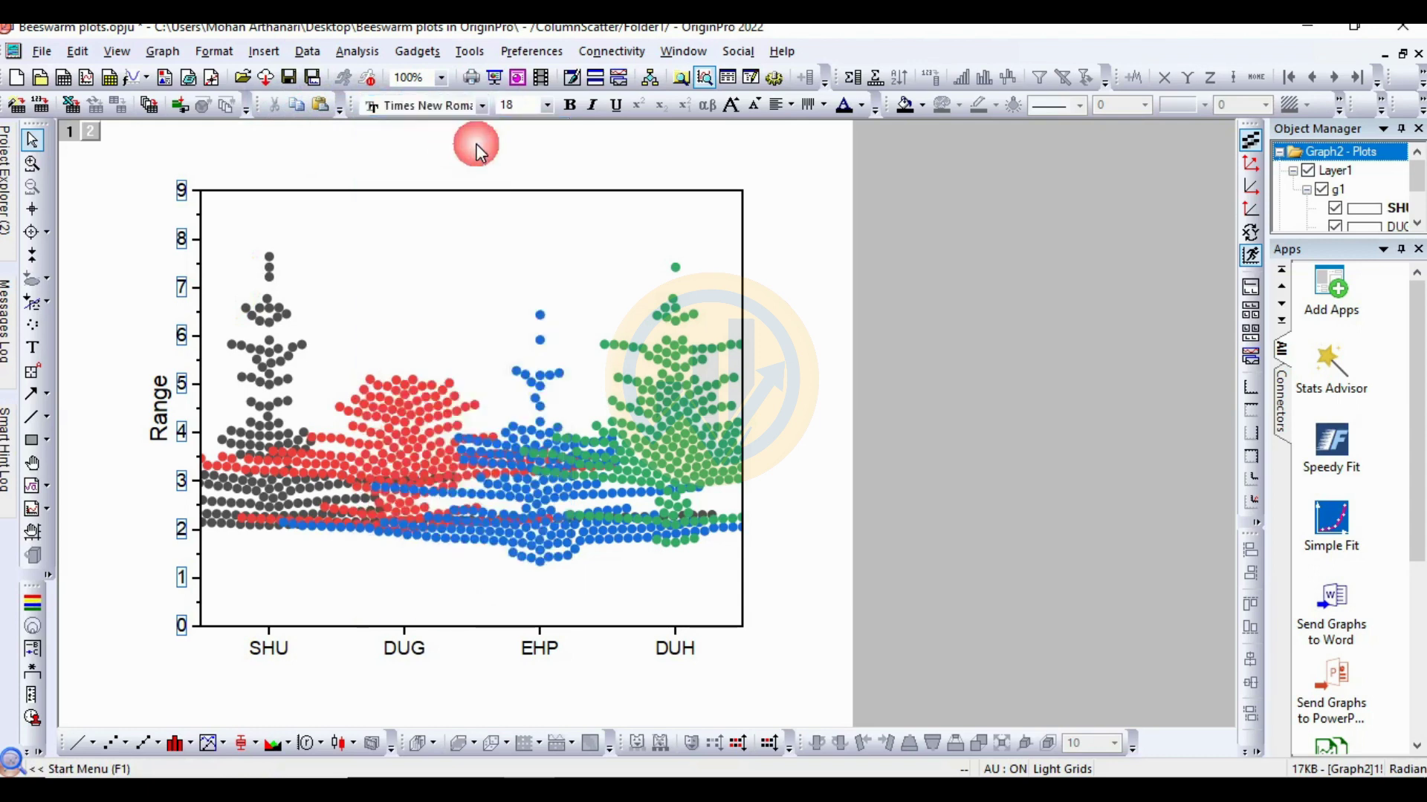
left_click(425, 654)
left_click(483, 105)
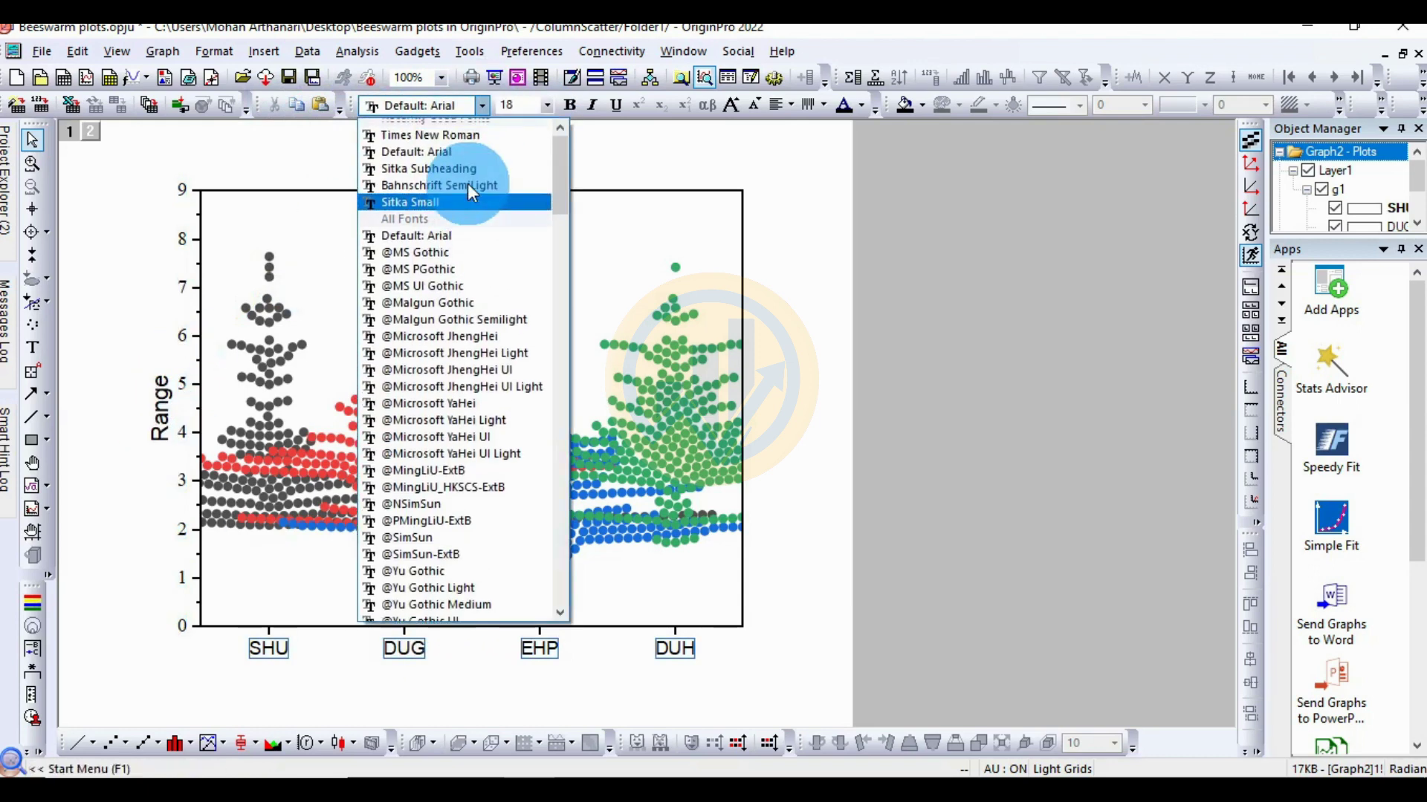
left_click(462, 143)
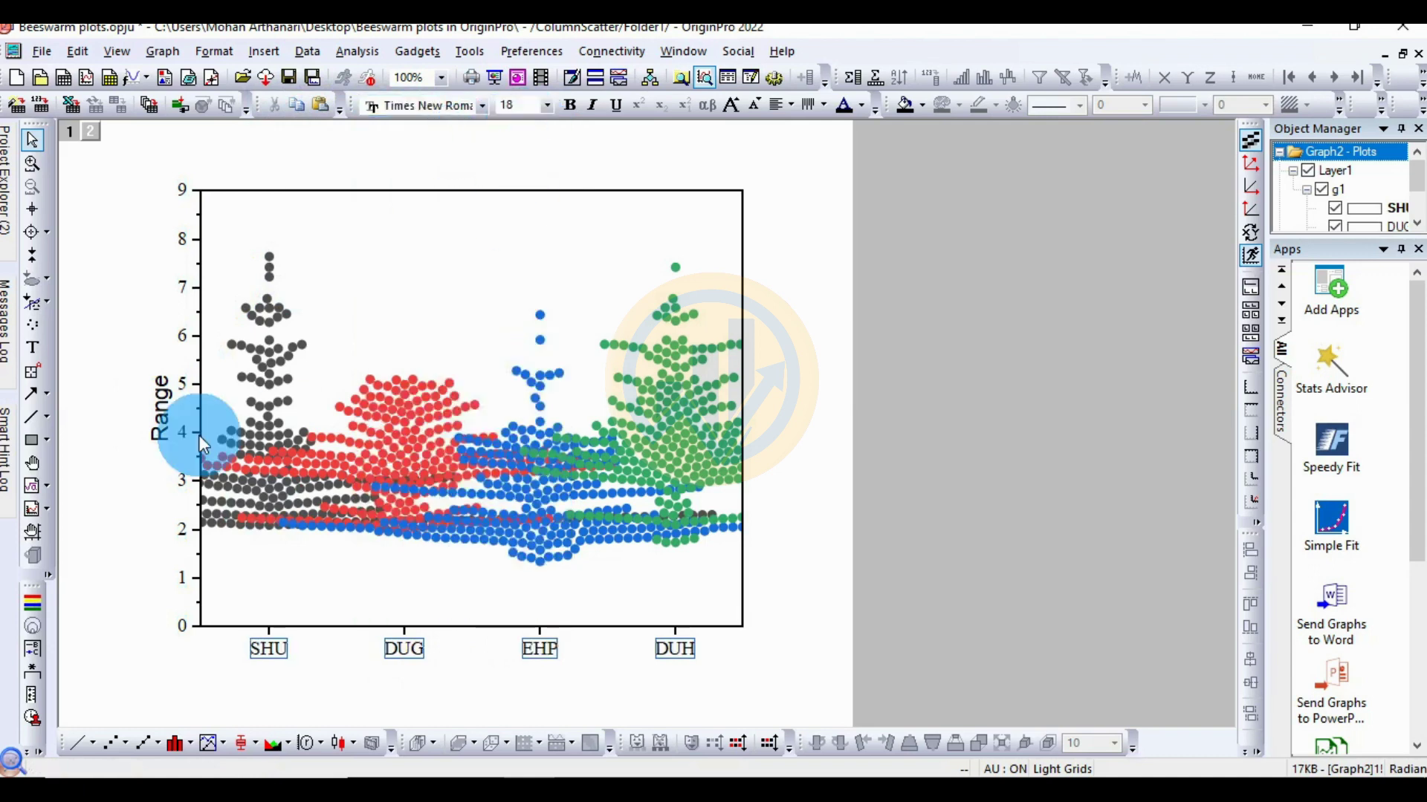
left_click(162, 418)
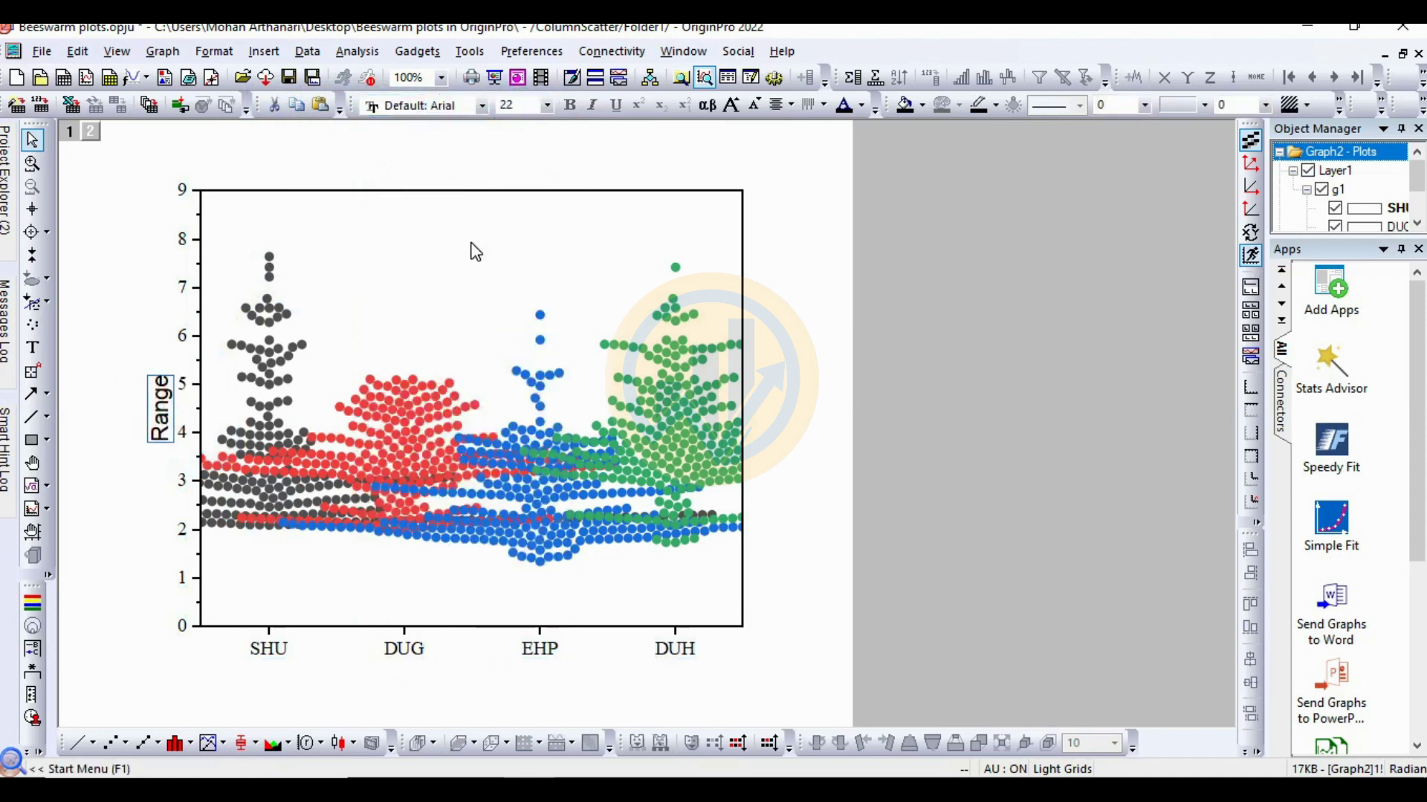
left_click(483, 106)
scroll(430, 174, "up", 2)
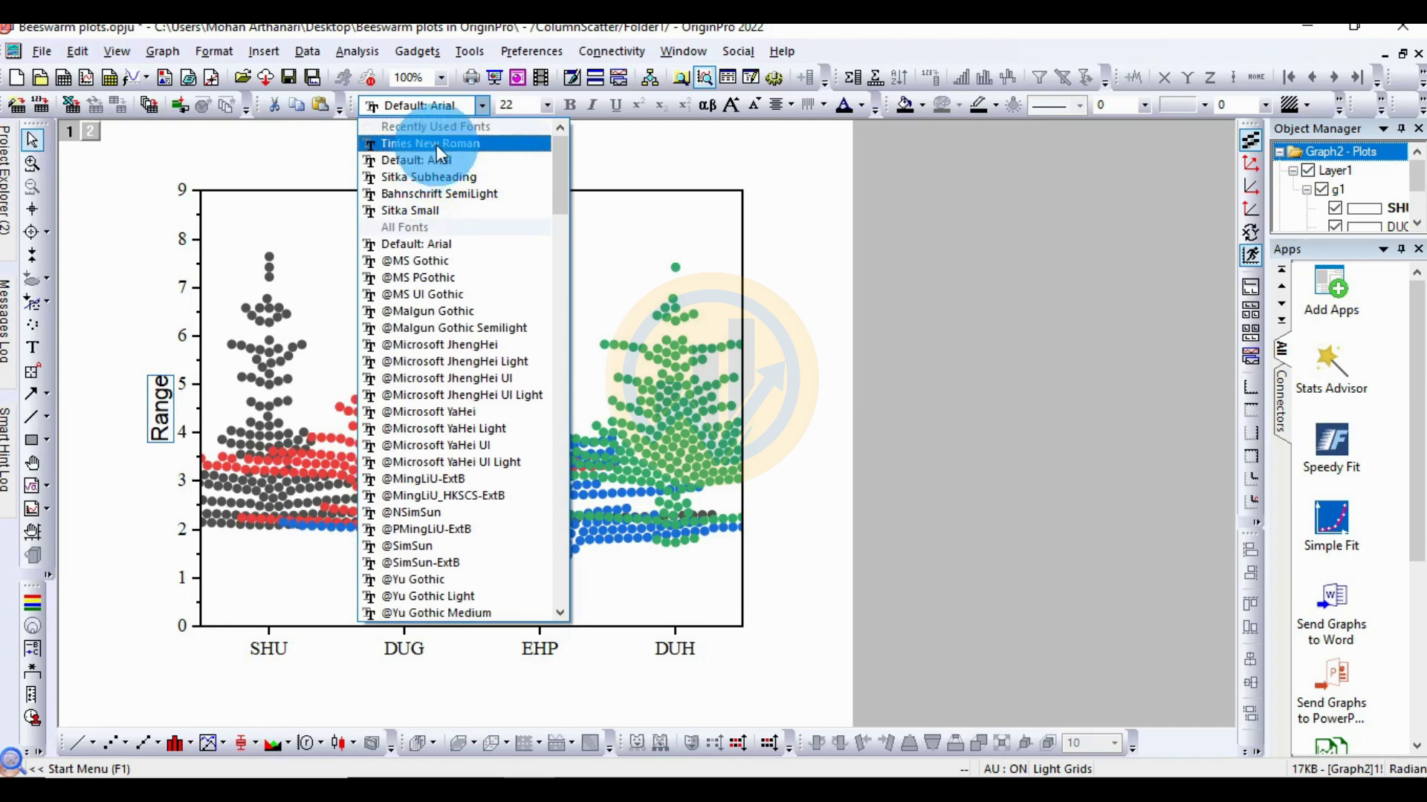
left_click(436, 141)
left_click(407, 465)
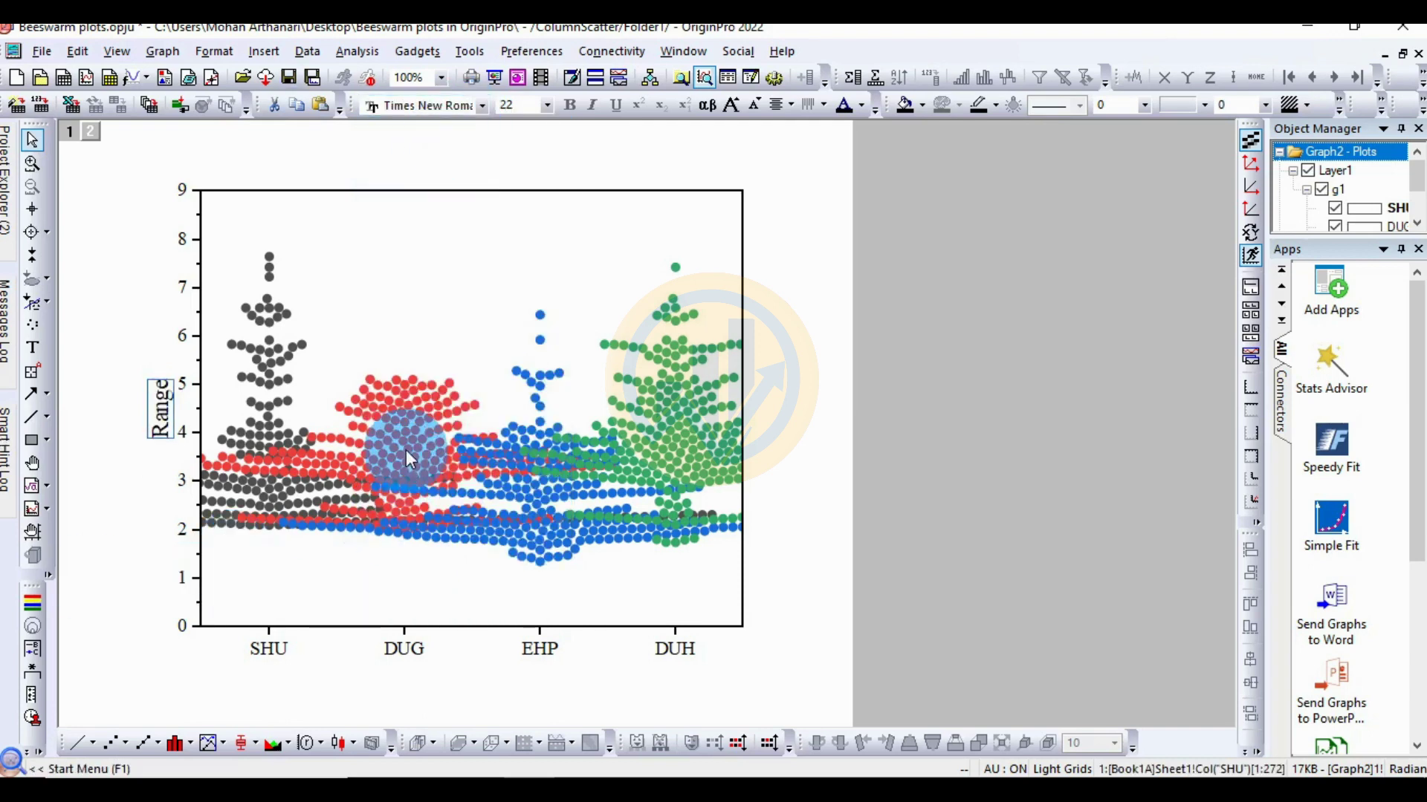
- Open Plot Details for the DUG beeswarm plot on its Symbol tab
right_click(407, 451)
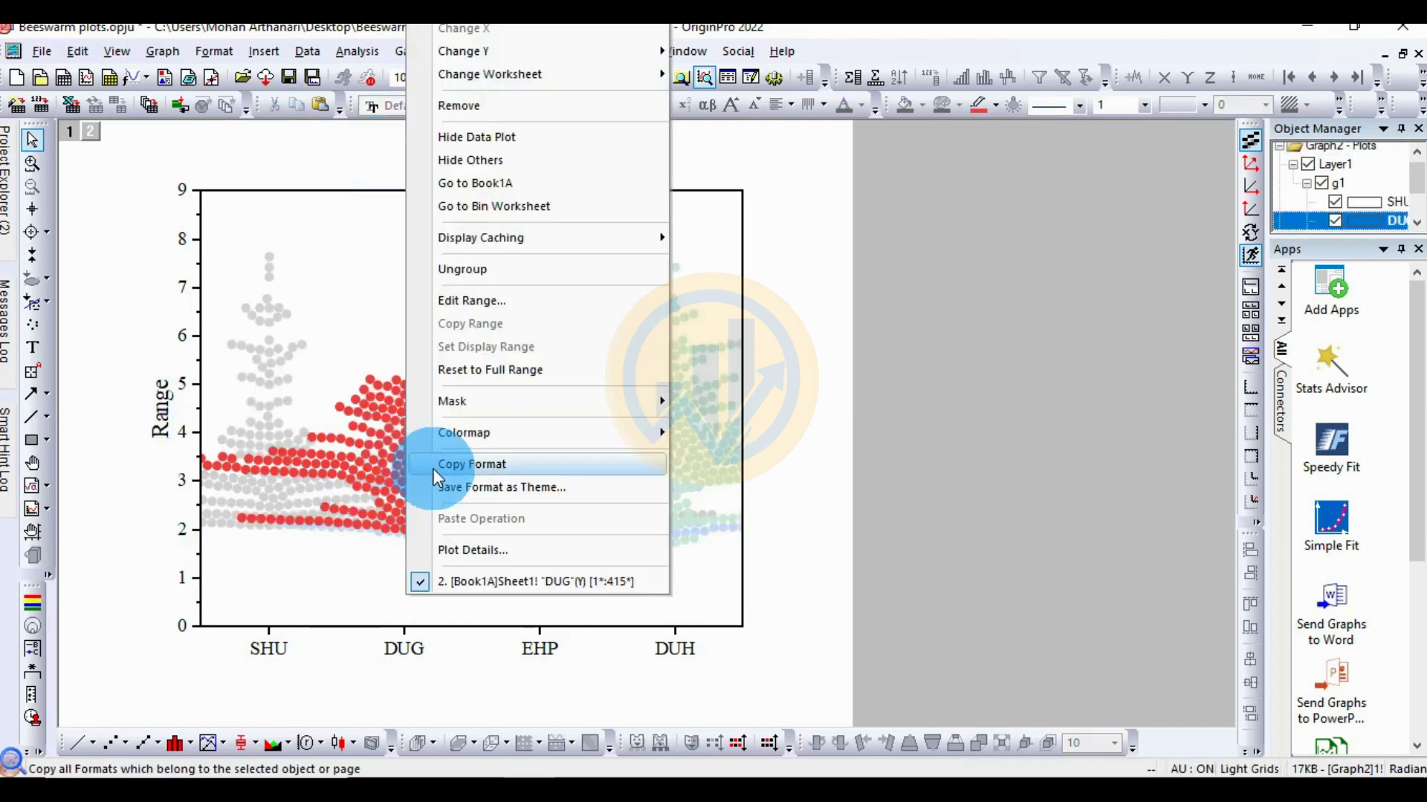
left_click(463, 554)
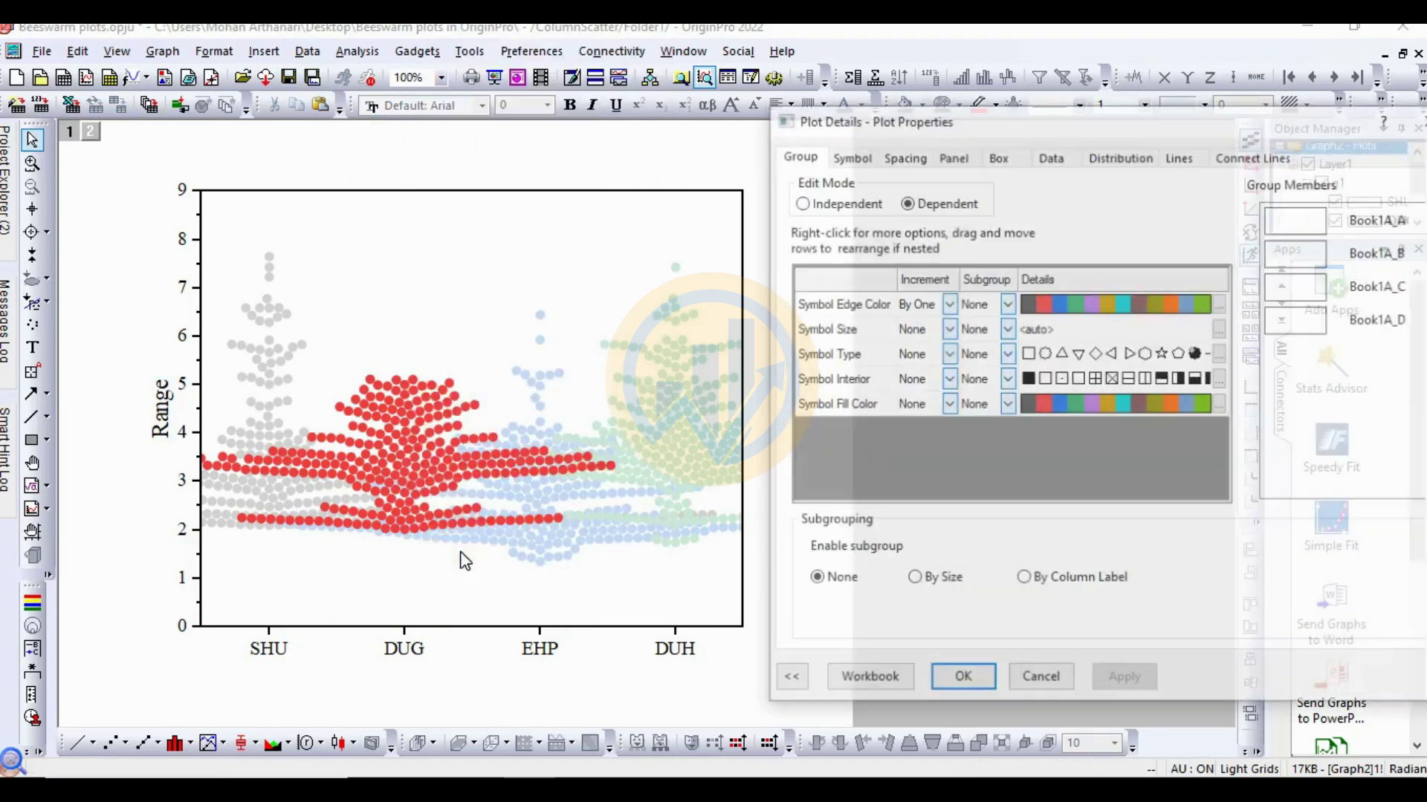
left_click_drag(1012, 122, 853, 111)
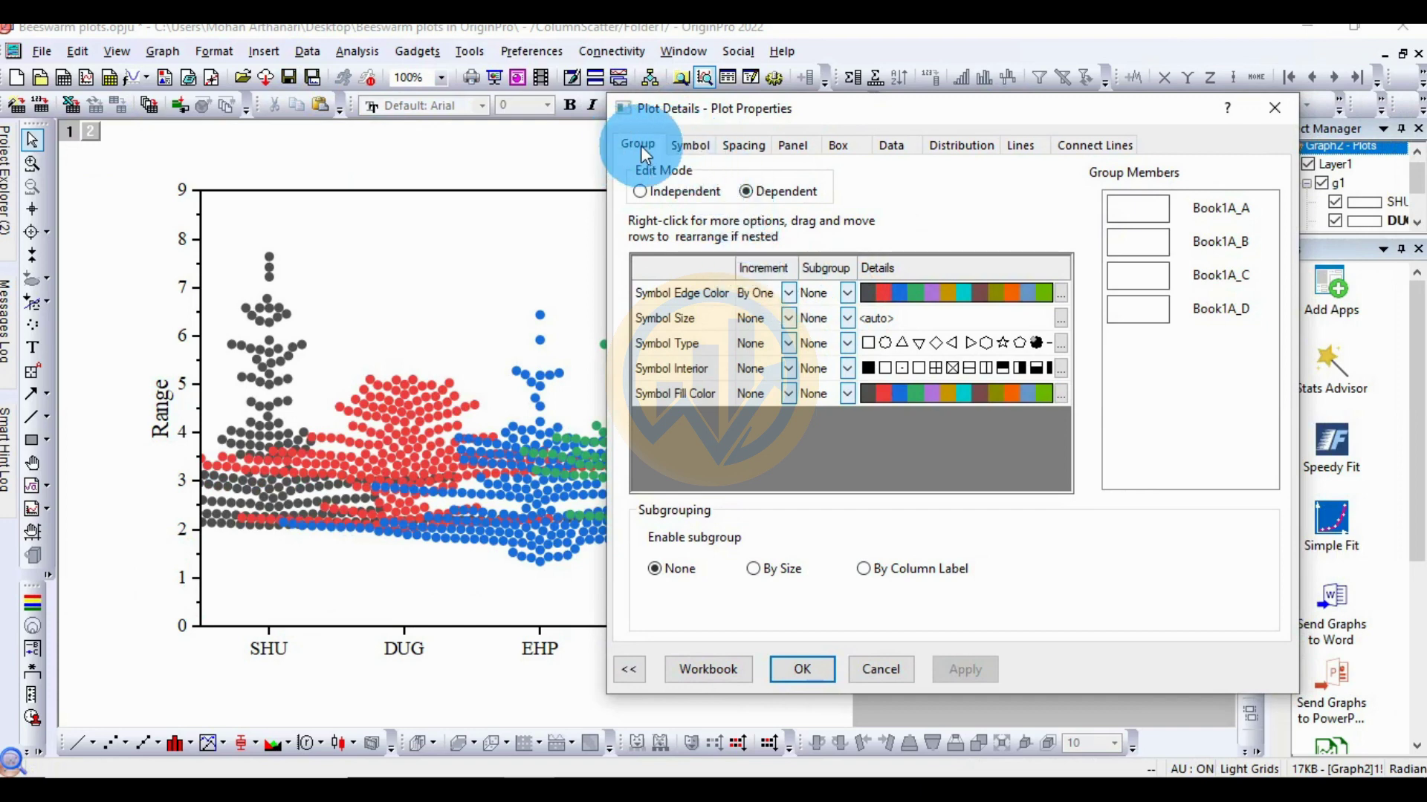
left_click(693, 146)
left_click_drag(807, 113, 870, 118)
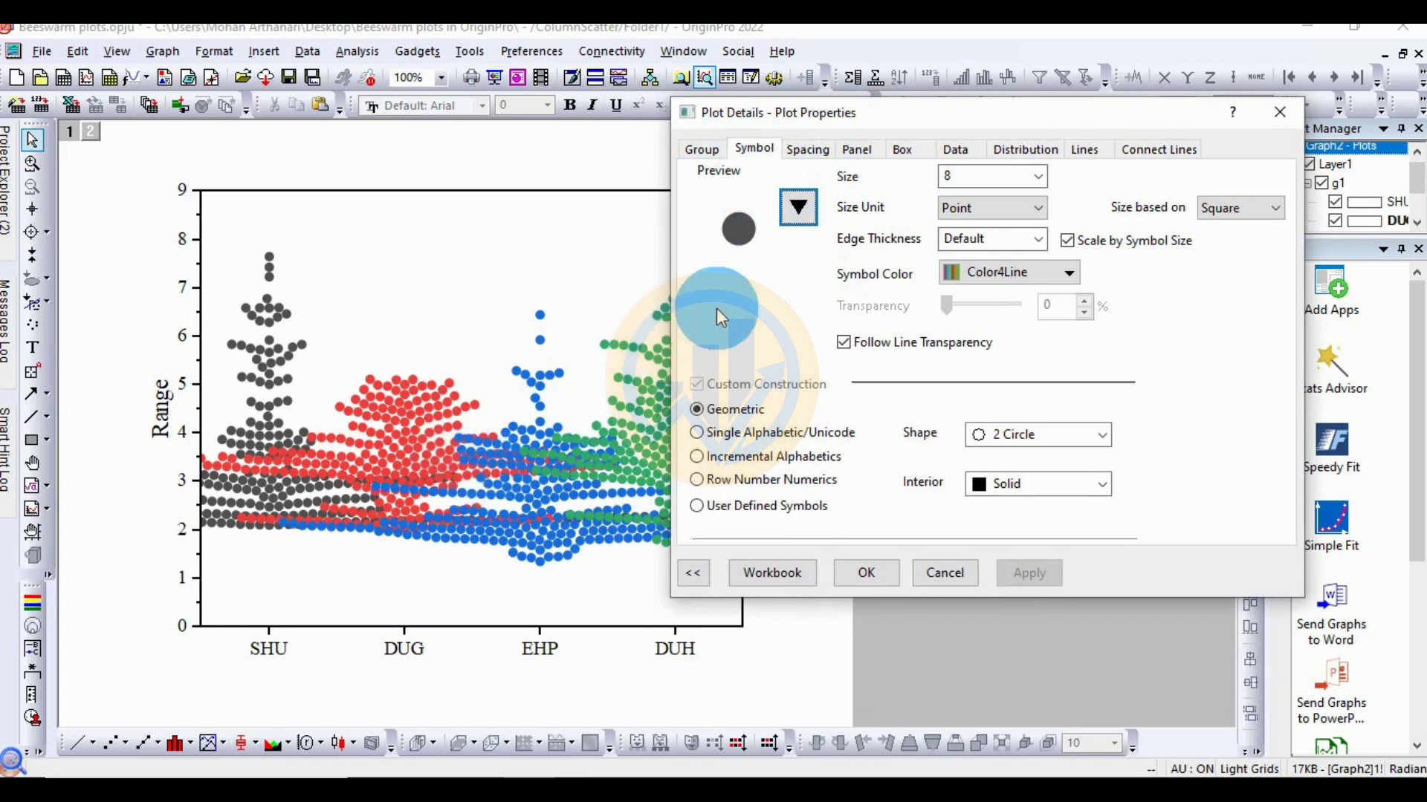
- Try filled diamond symbols, then revert to filled circles
left_click(799, 209)
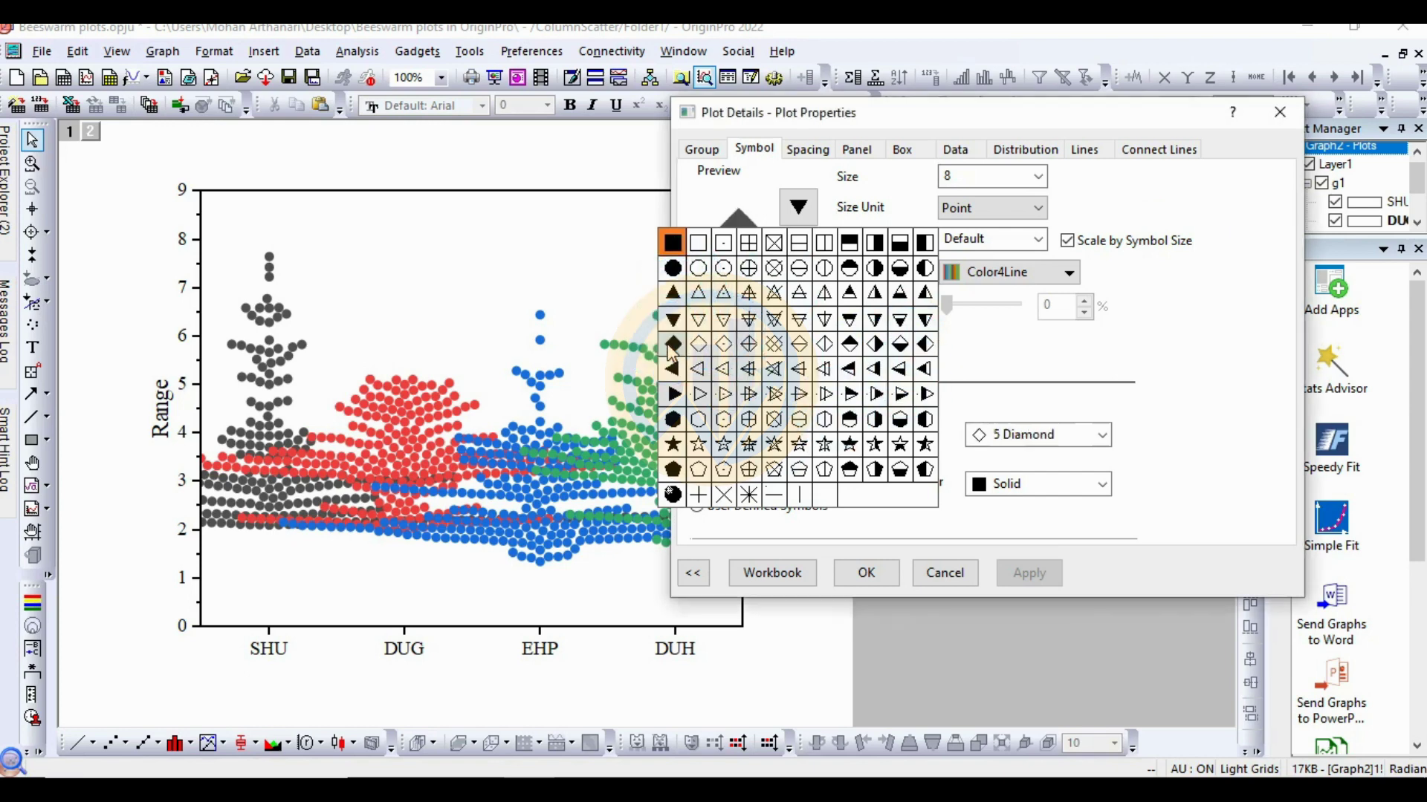
left_click(672, 346)
left_click(1036, 576)
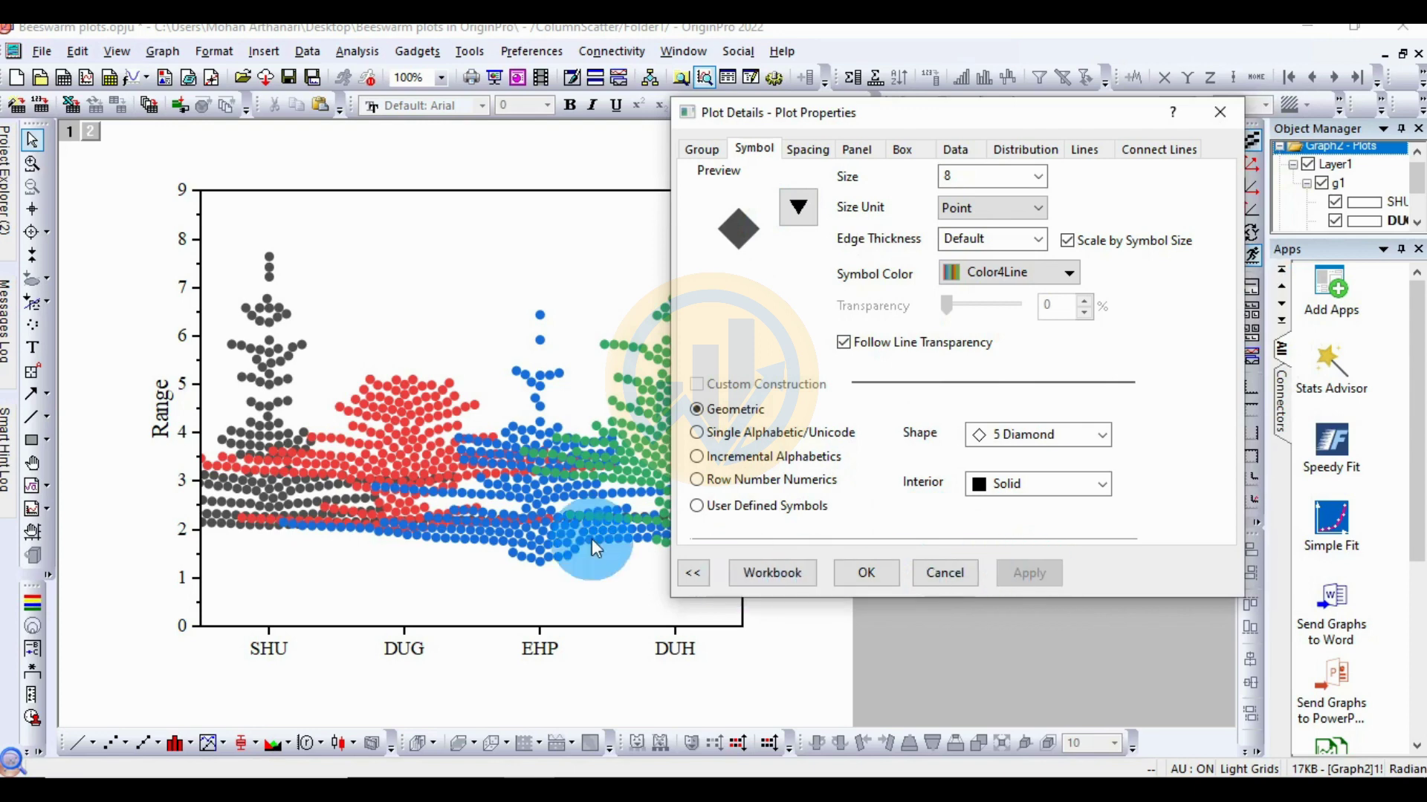
left_click(798, 208)
left_click(673, 268)
left_click(1032, 573)
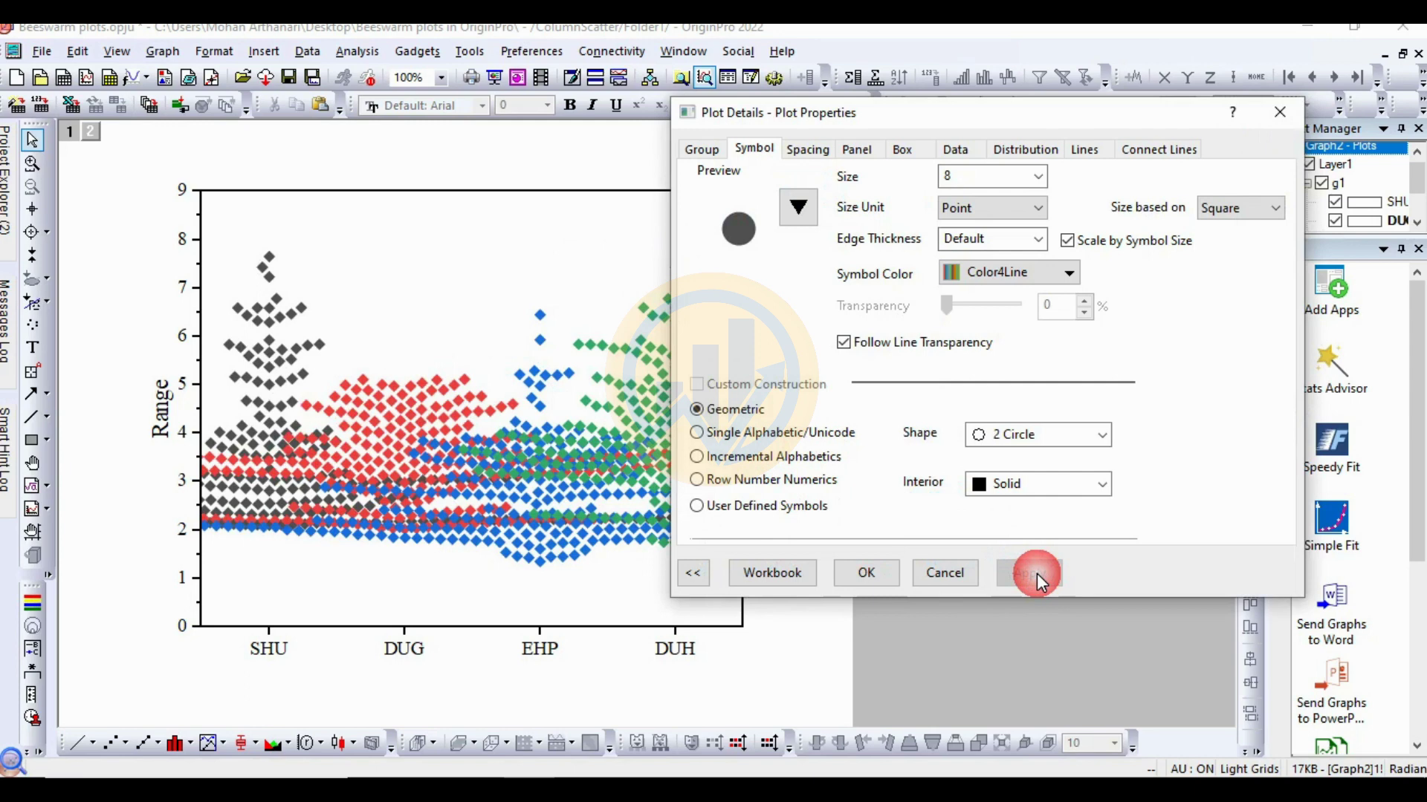
- Try half-left diamond symbols, then switch back to solid circles
left_click(795, 217)
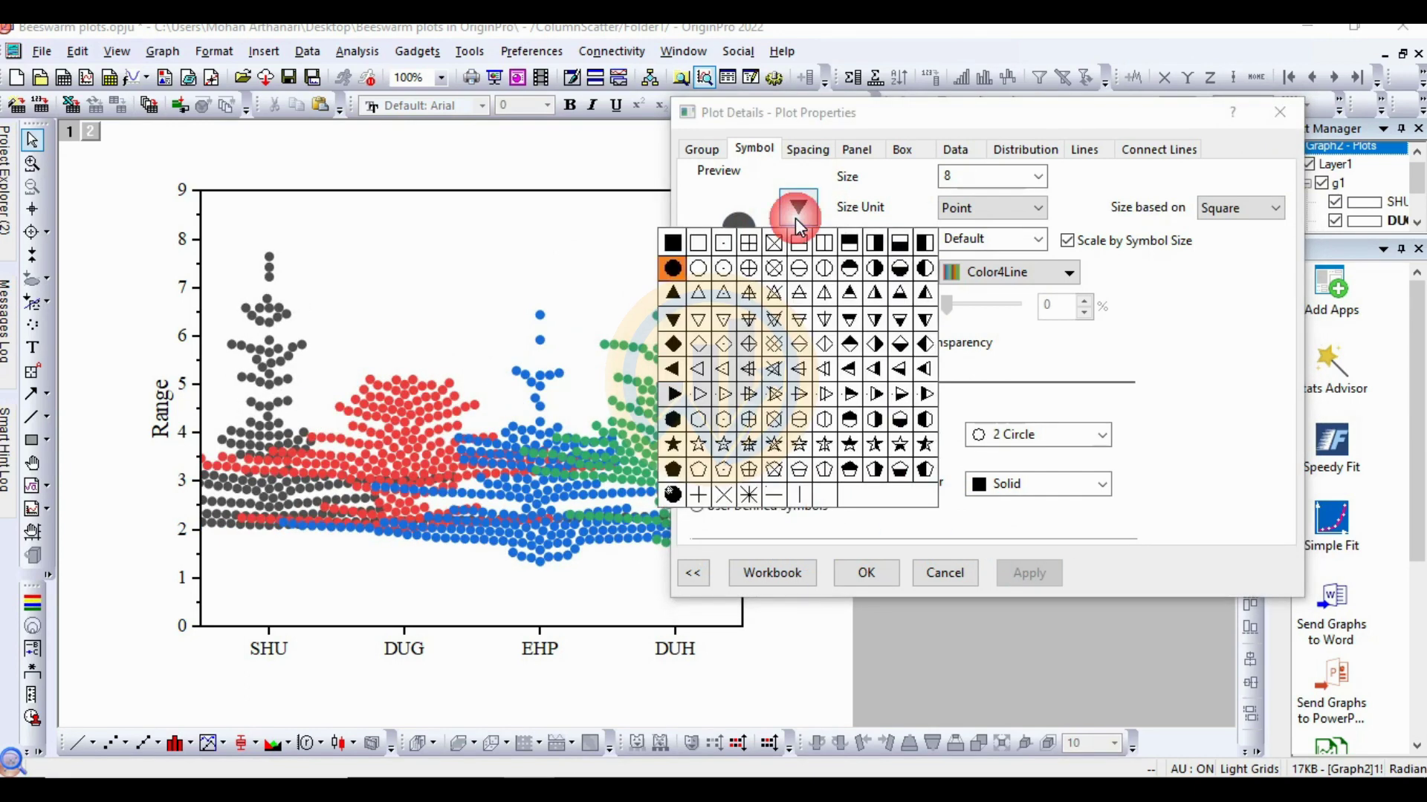
left_click(925, 344)
left_click(1040, 638)
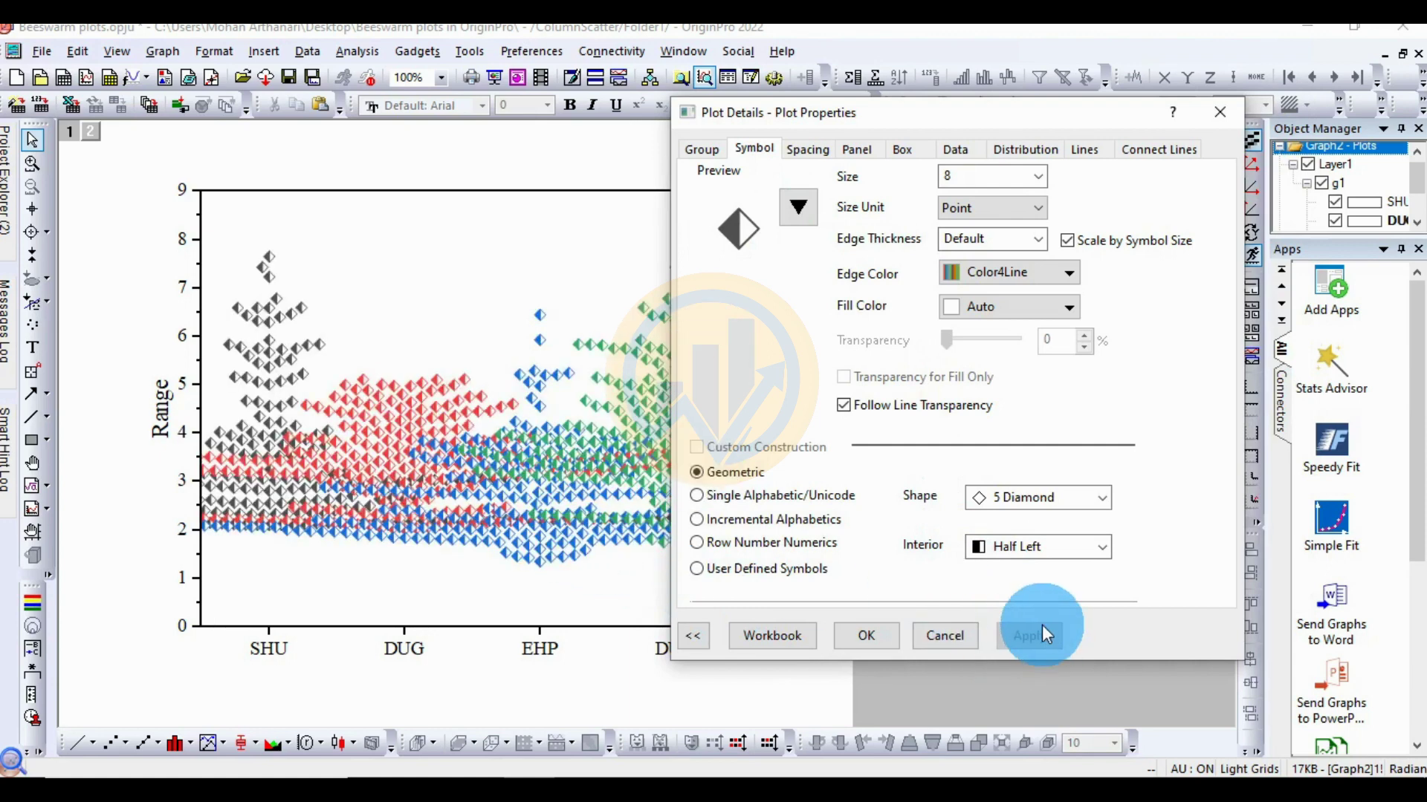
left_click(818, 215)
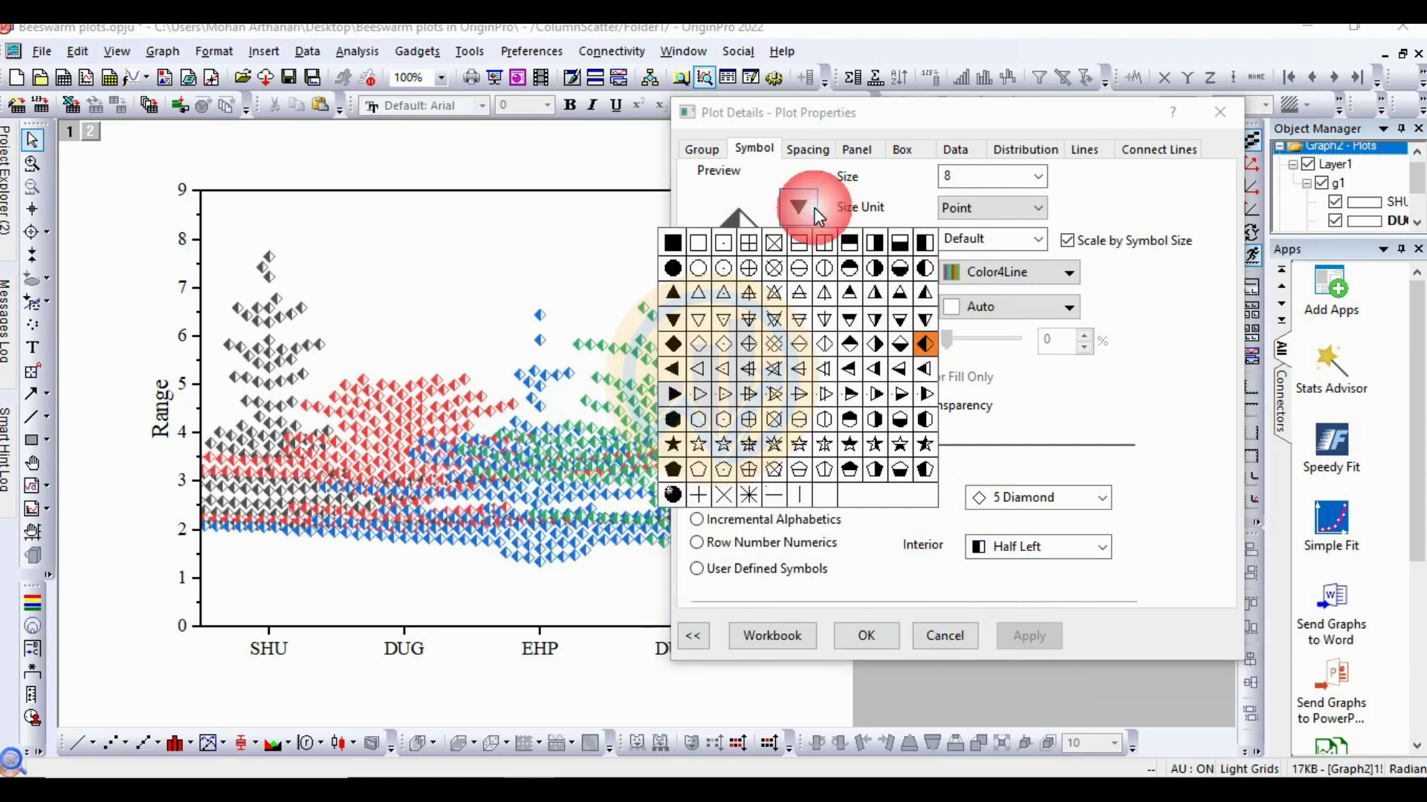
left_click(673, 274)
left_click(1032, 573)
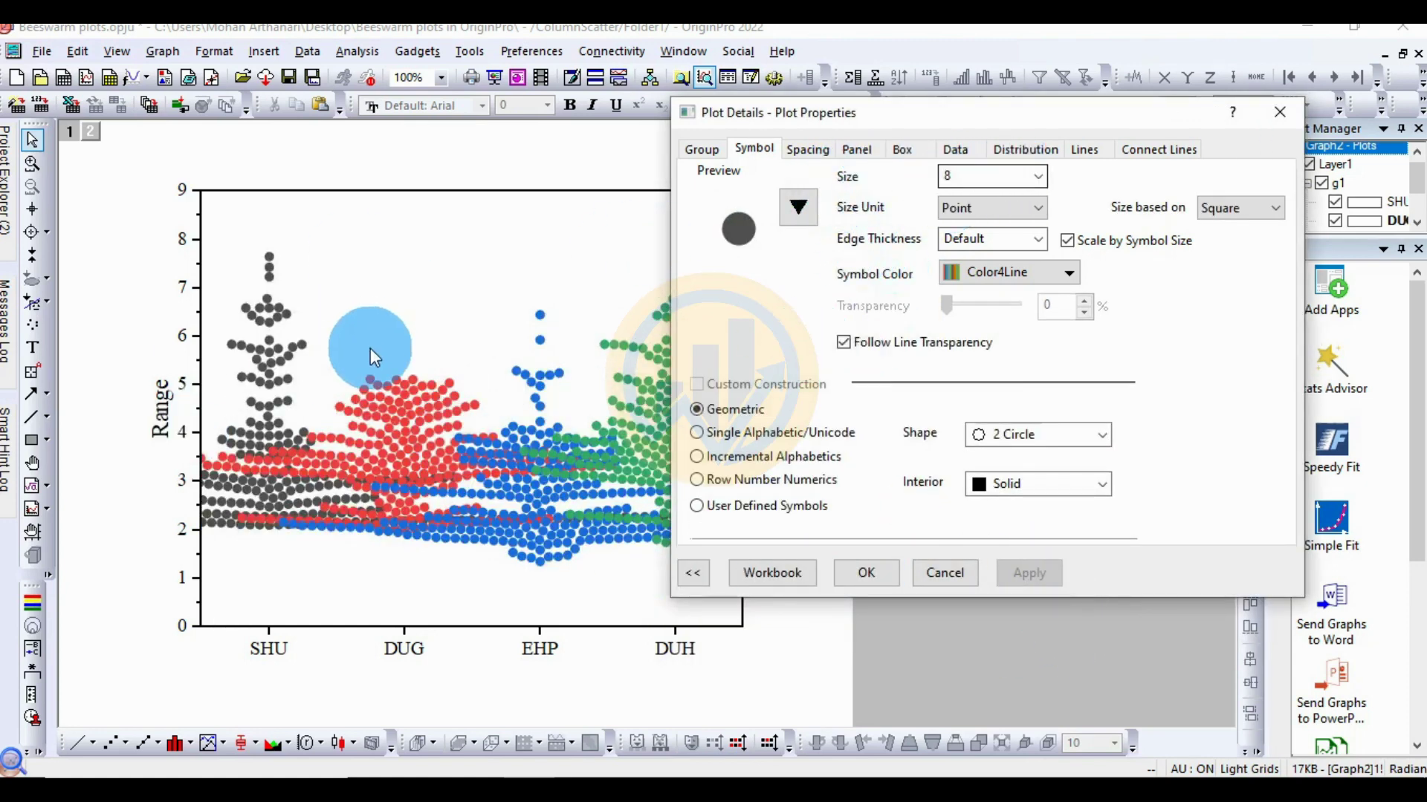
- Set the symbol size to 5, then to 4, applying each, and uncover the DUH swarm
left_click(1042, 175)
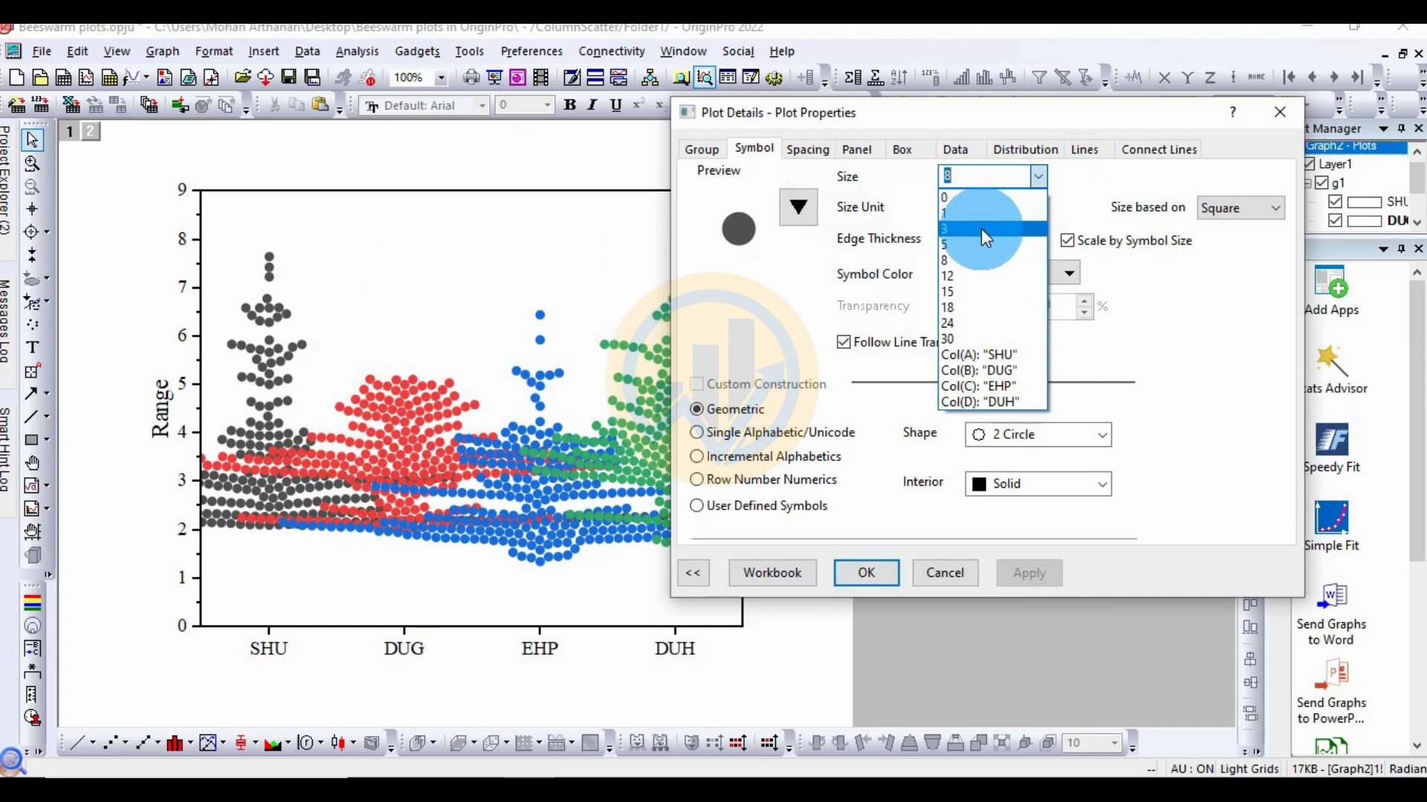
left_click(968, 245)
left_click(1043, 573)
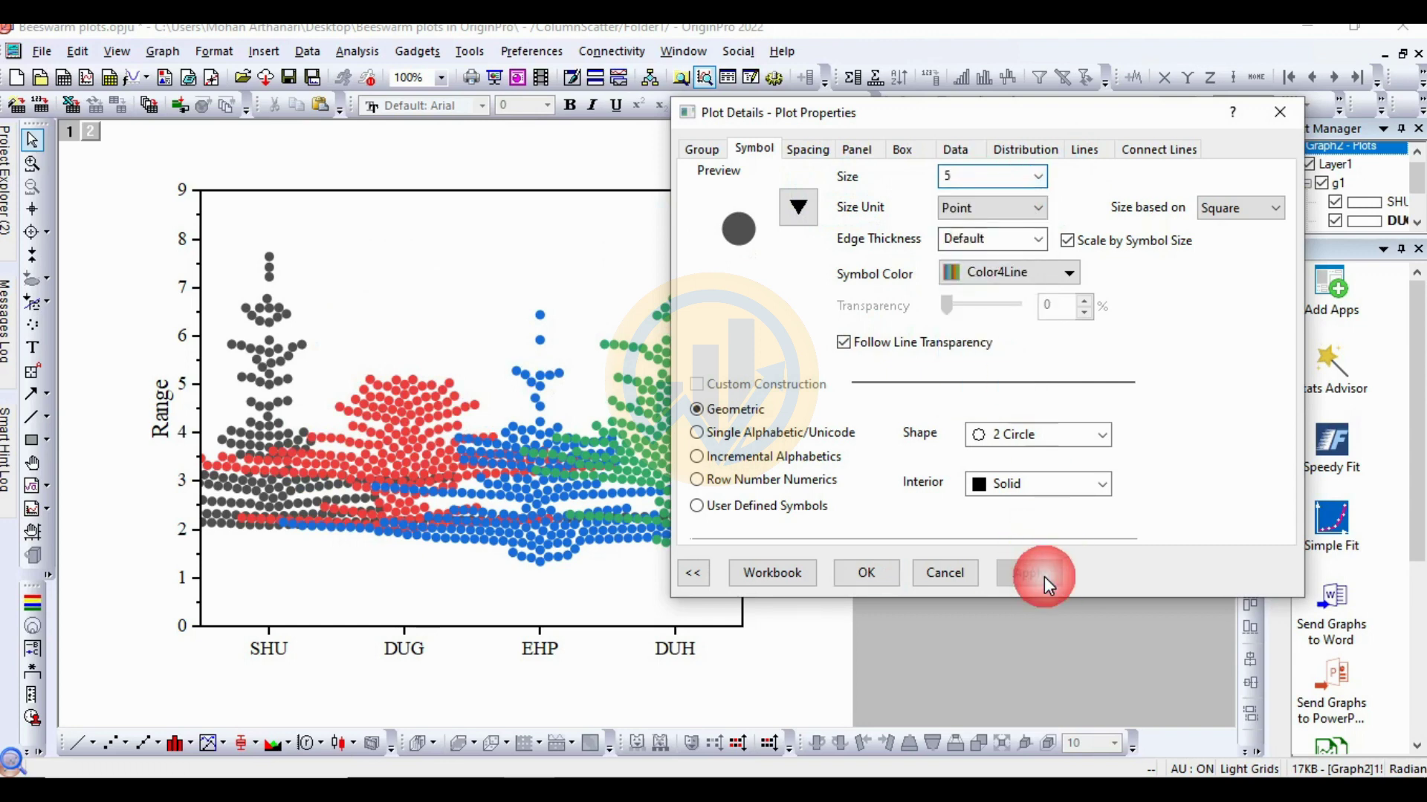
double_click(976, 178)
type("4")
left_click(1046, 574)
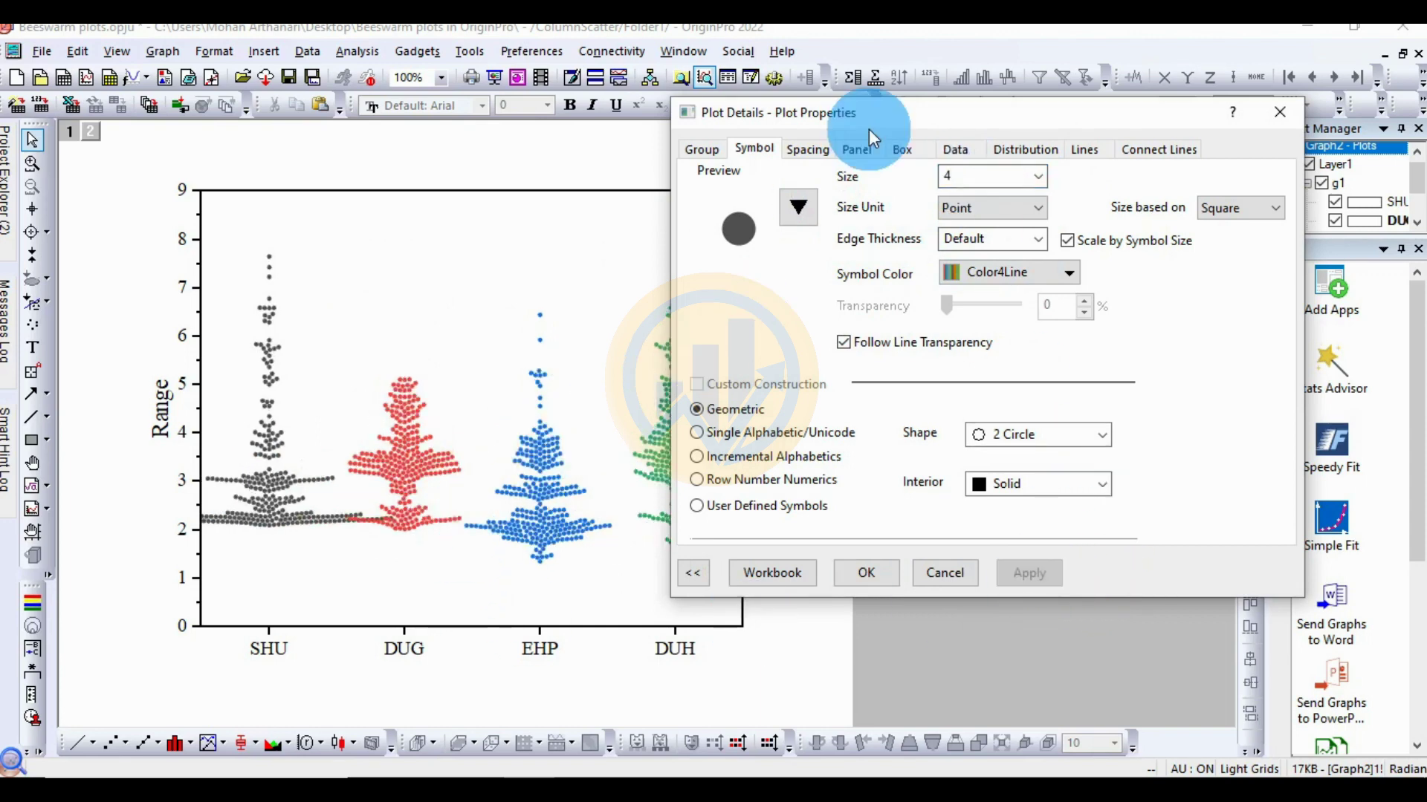
left_click_drag(916, 116, 1019, 179)
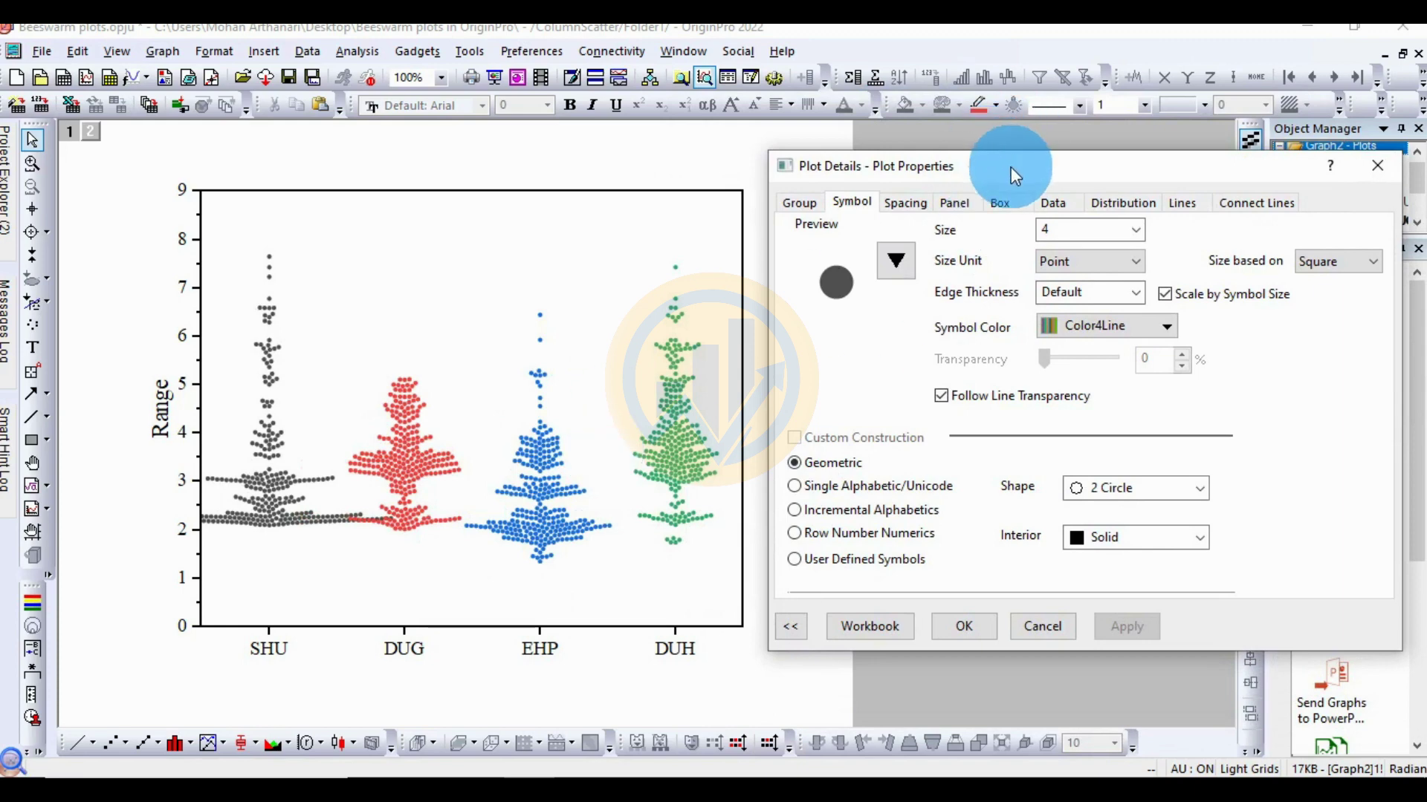
left_click_drag(1011, 167, 970, 108)
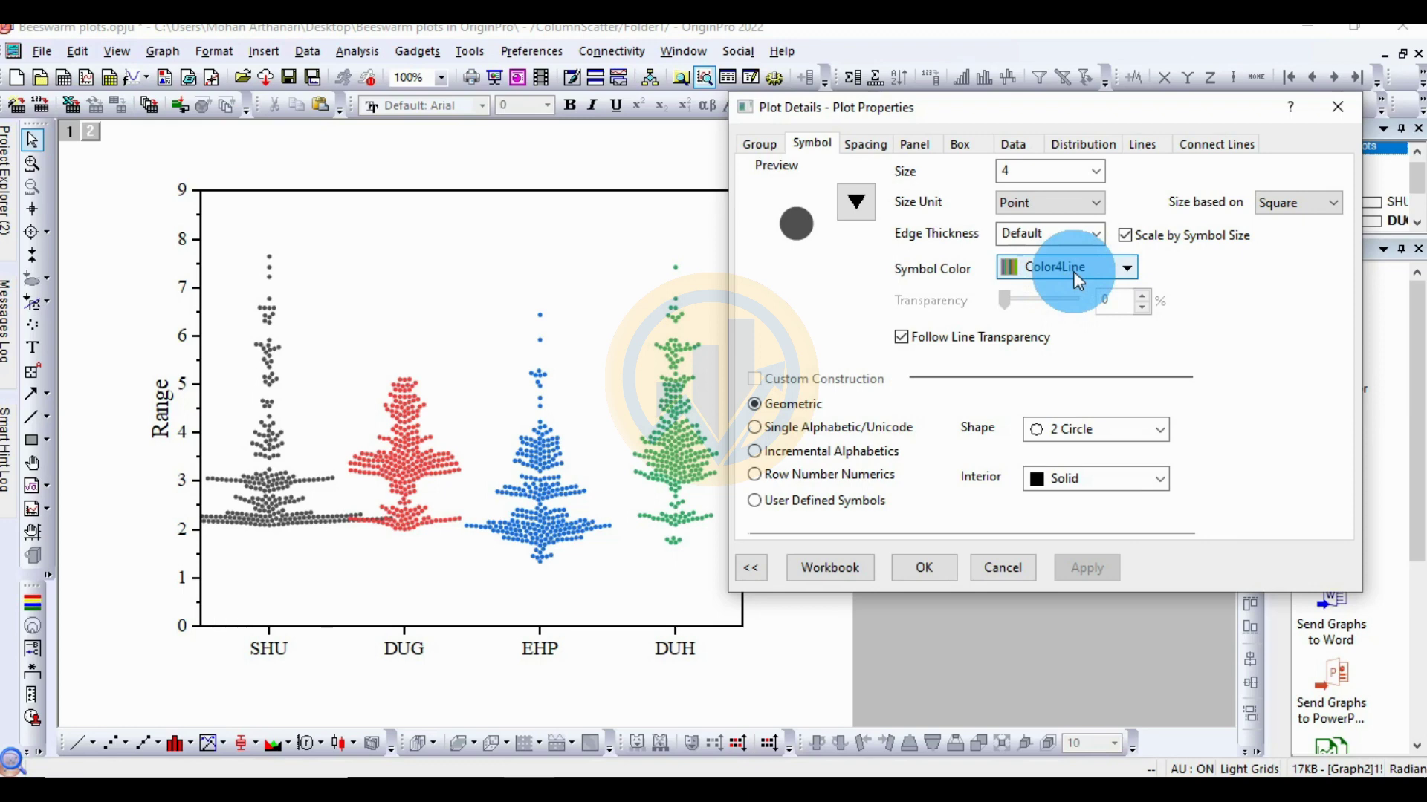
- Color all beeswarm symbols a single blue
left_click(1123, 271)
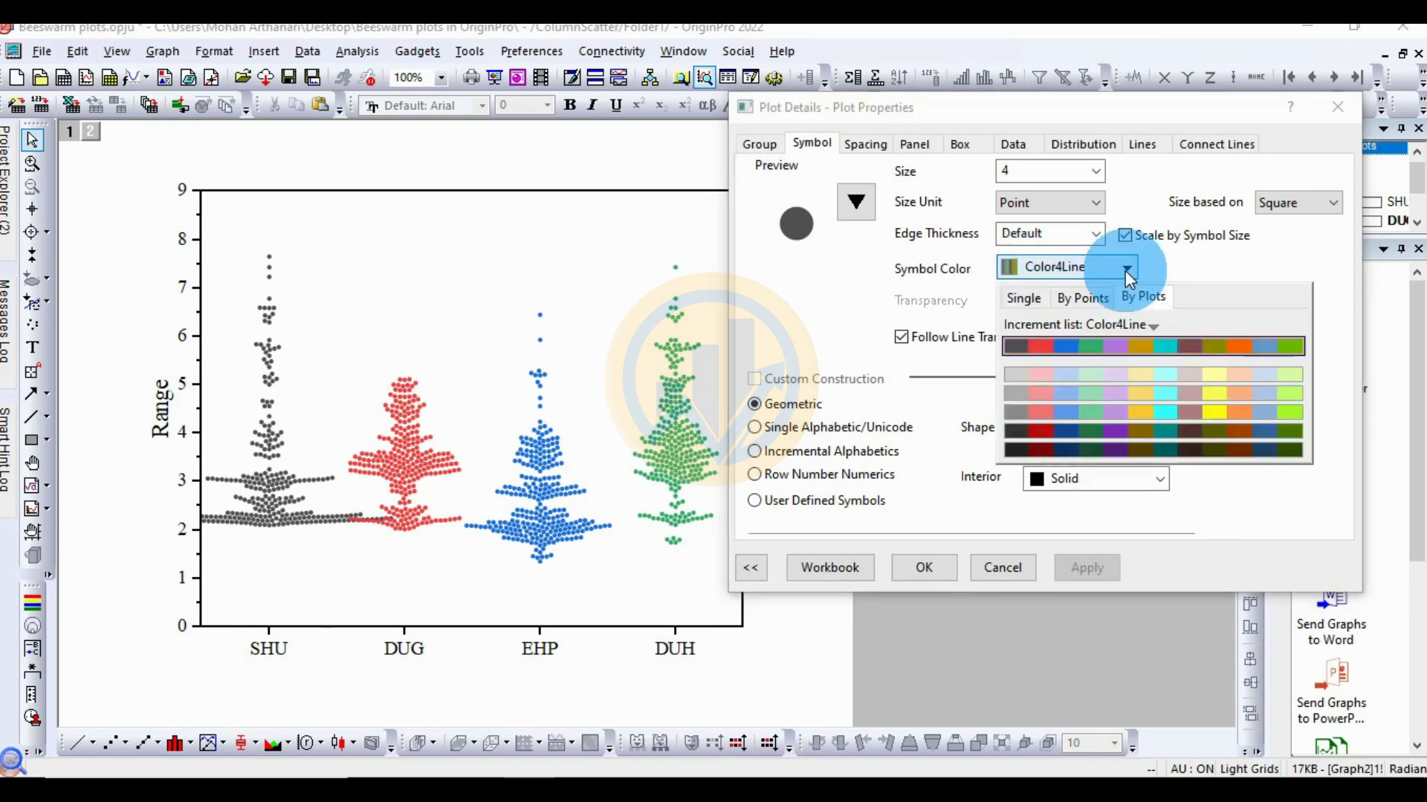
left_click(1015, 305)
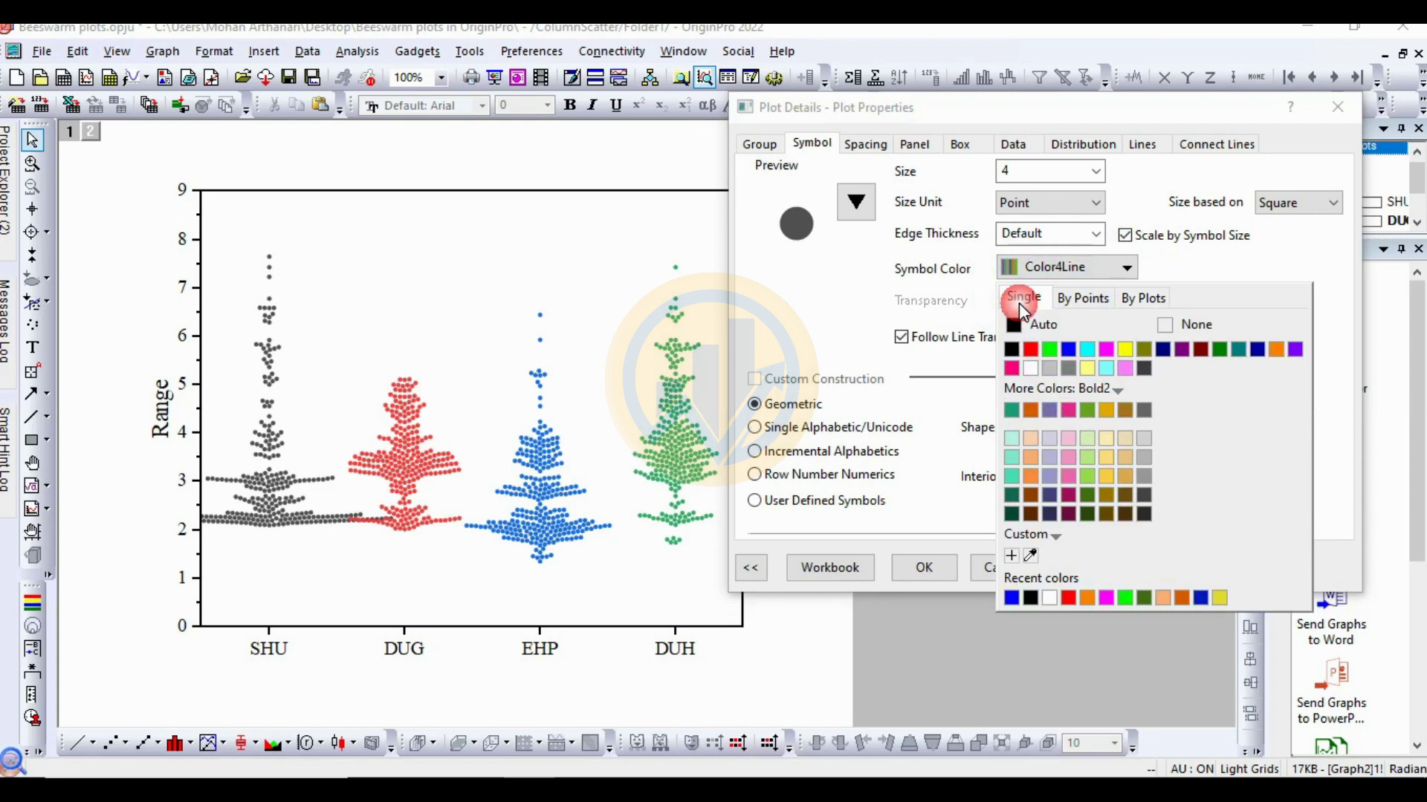
left_click(1070, 354)
left_click(1102, 572)
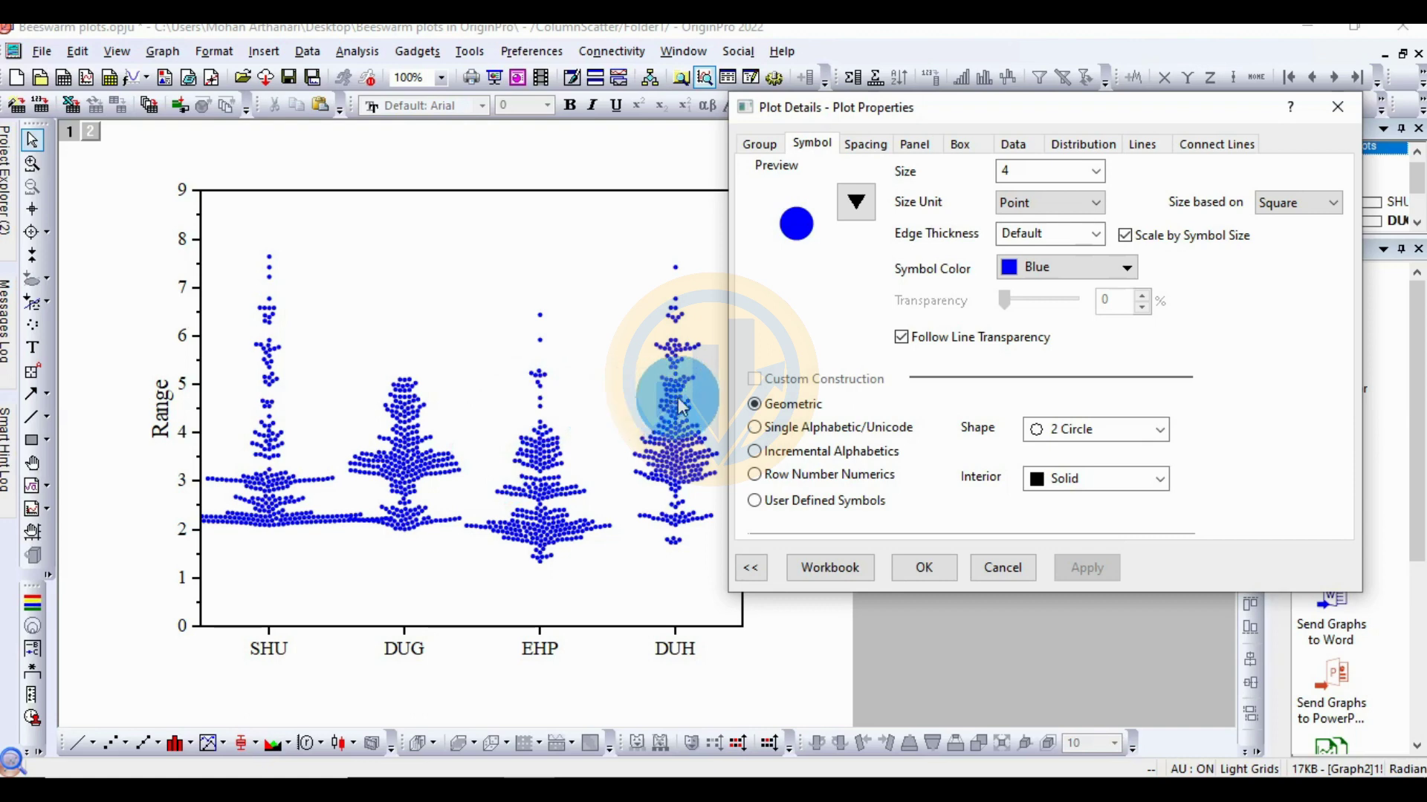
- Color symbols By Plots using the Bold1 increment palette
left_click(1086, 267)
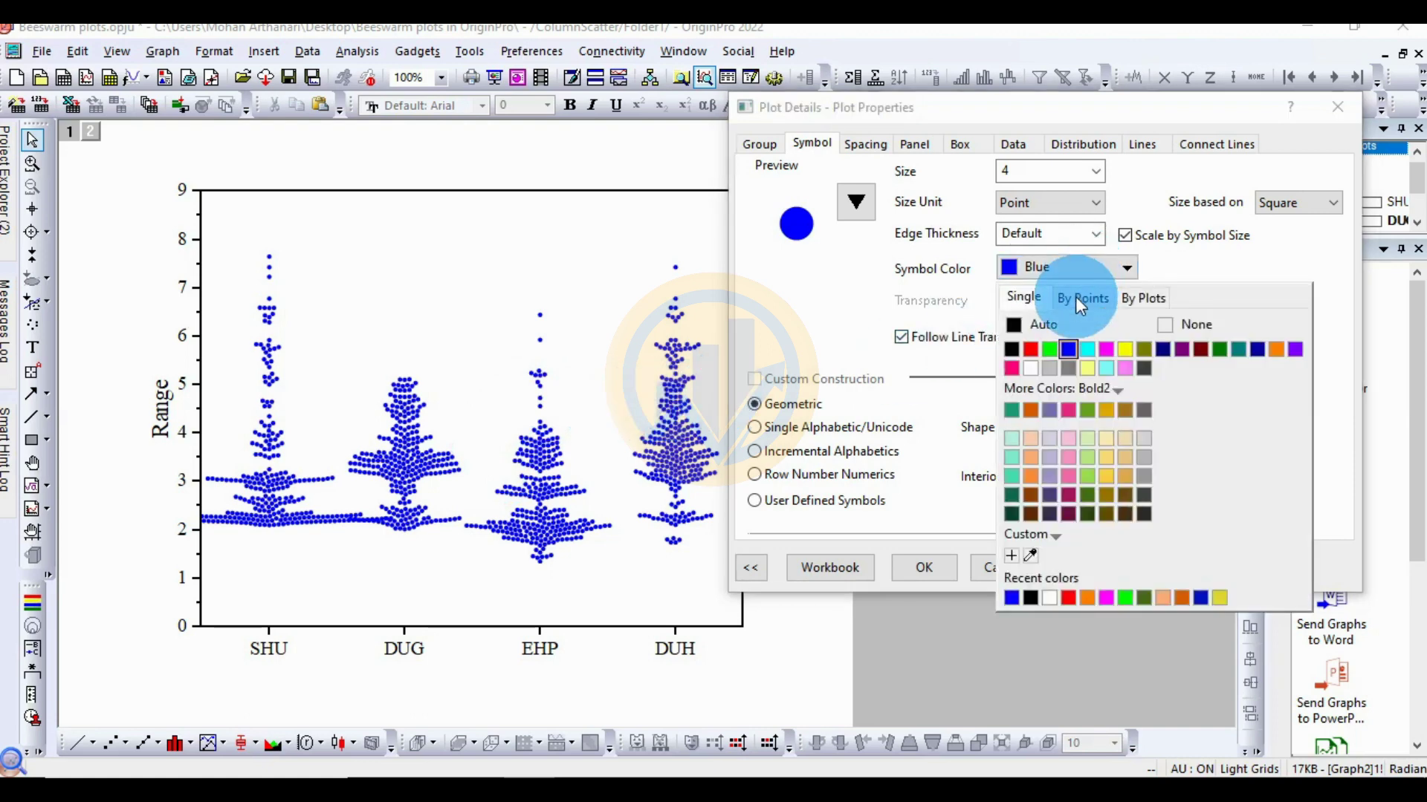
left_click(1081, 298)
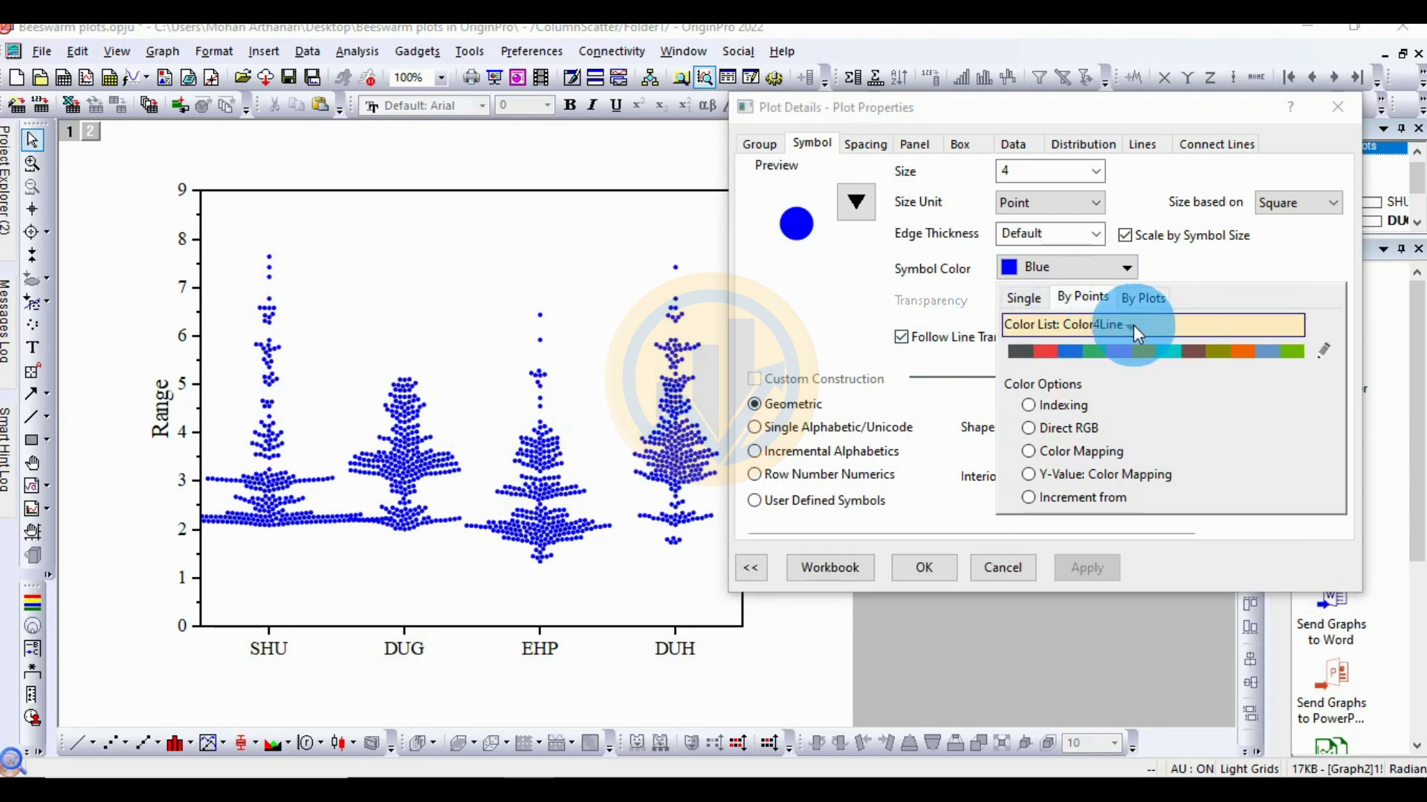
left_click(1142, 299)
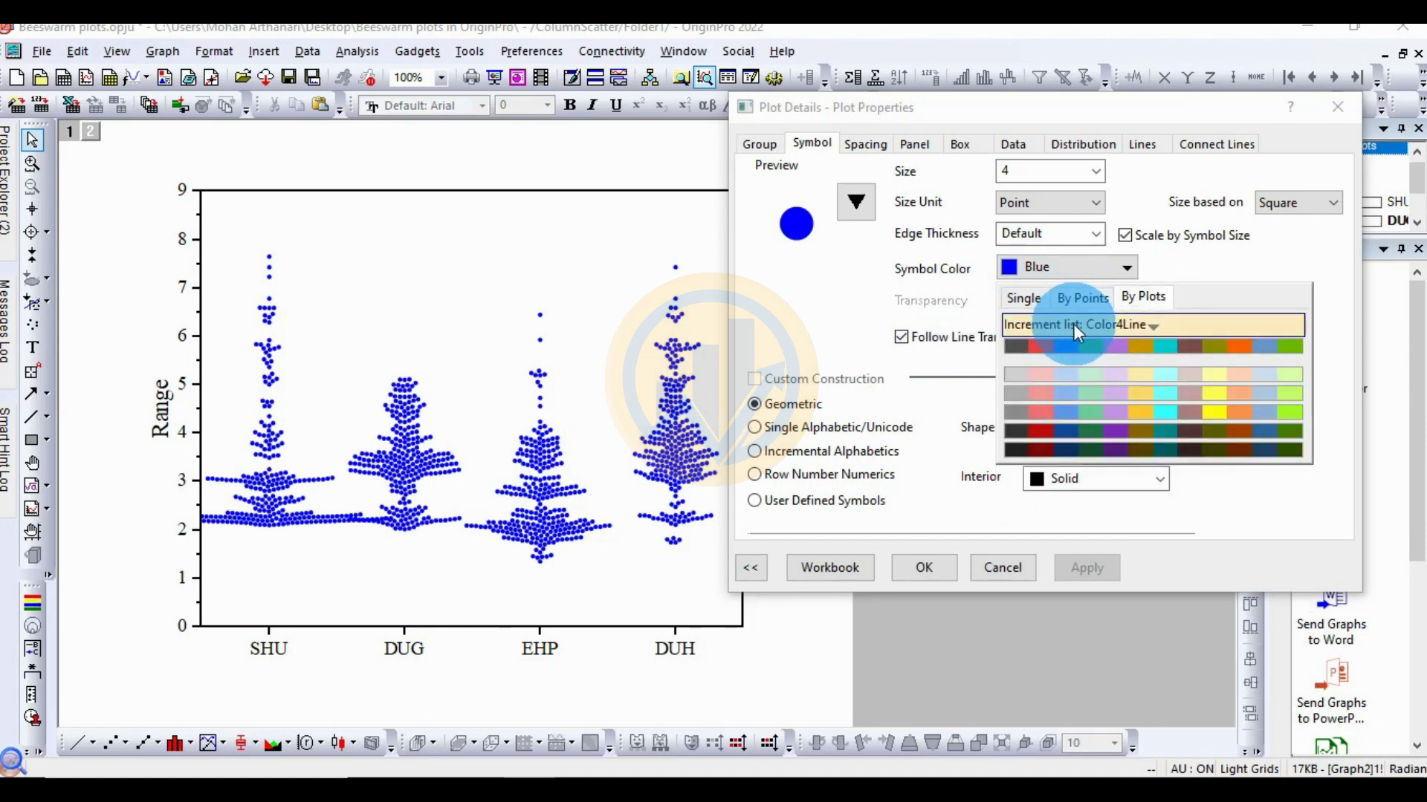
left_click(1152, 324)
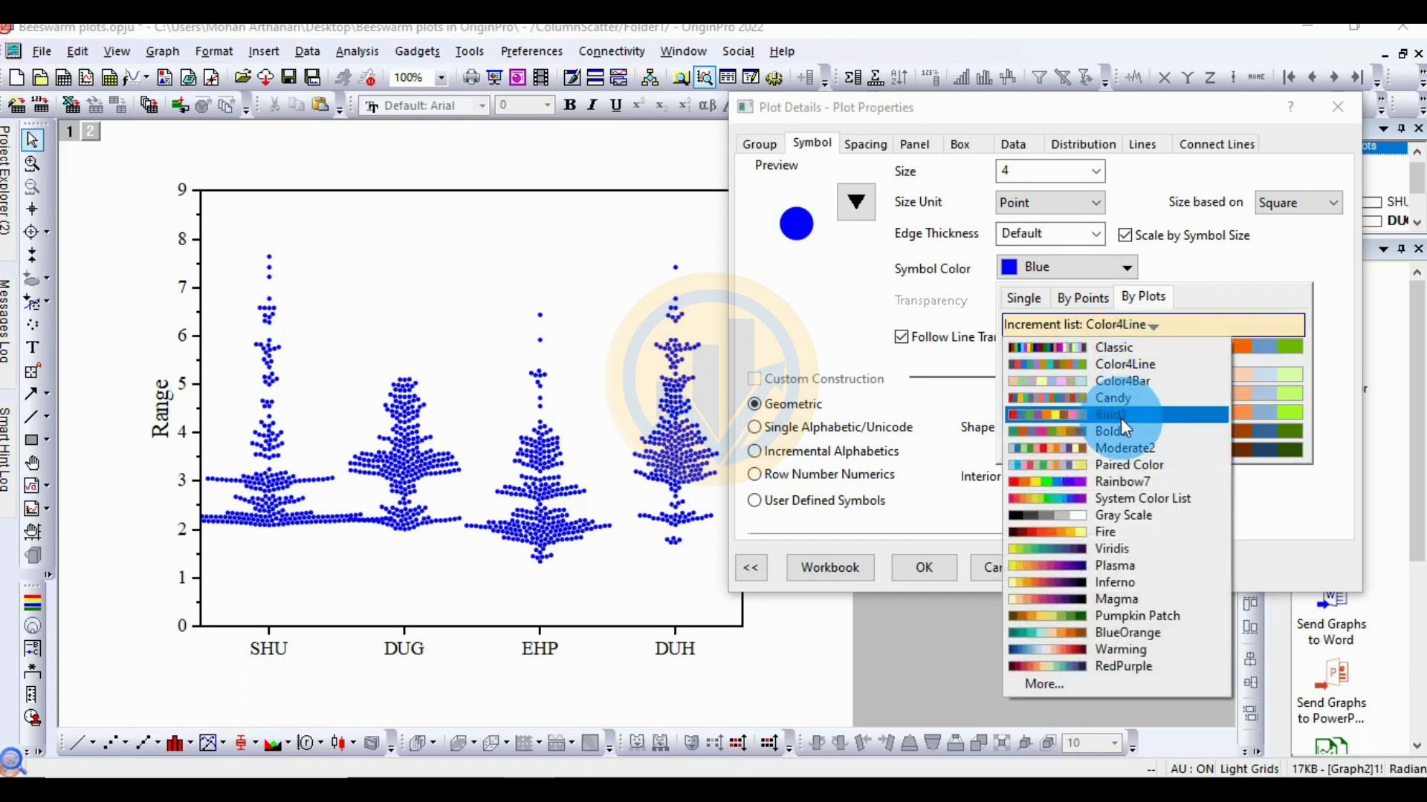
left_click(1149, 417)
left_click(1078, 570)
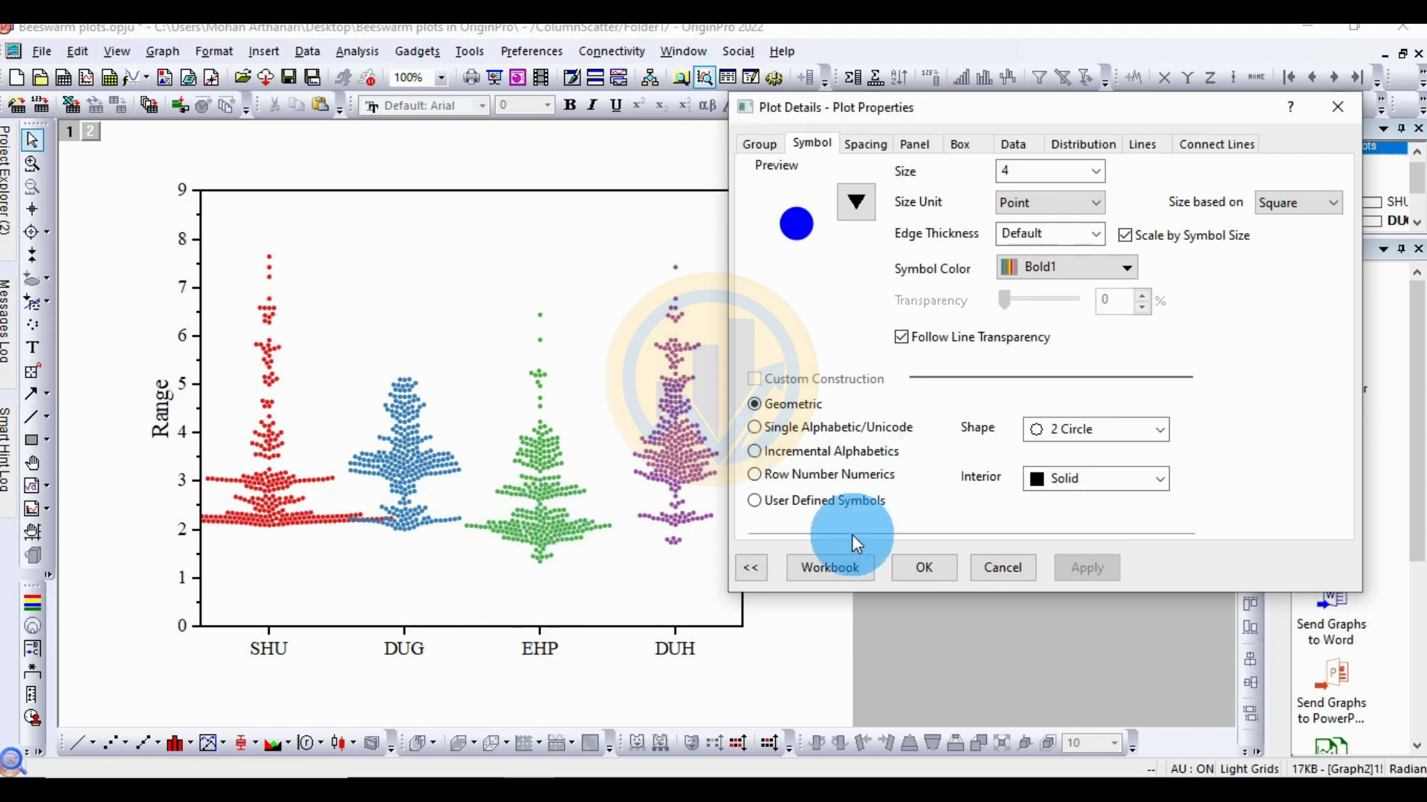
- Try the Rainbow7 palette, then reselect Bold1
left_click(1029, 278)
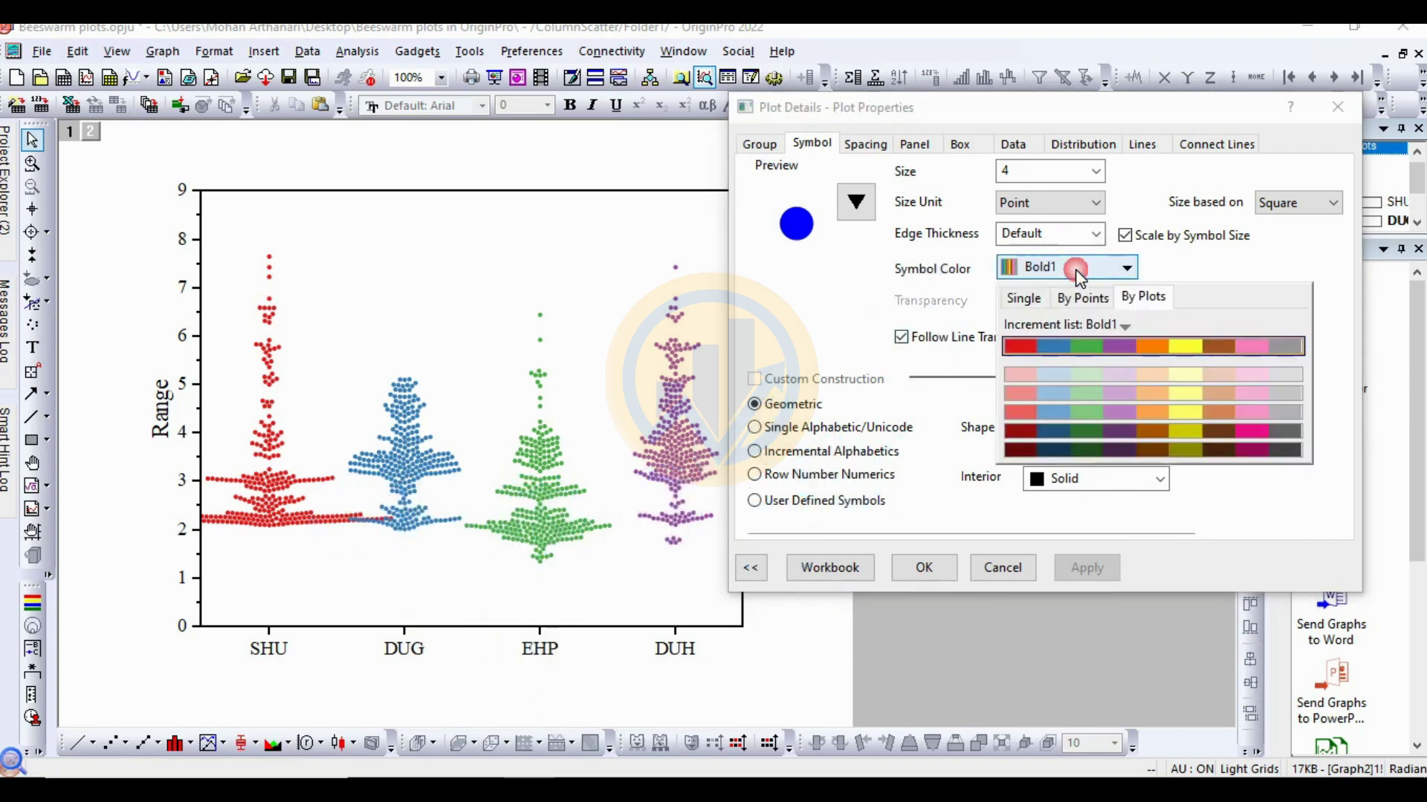
left_click(1117, 327)
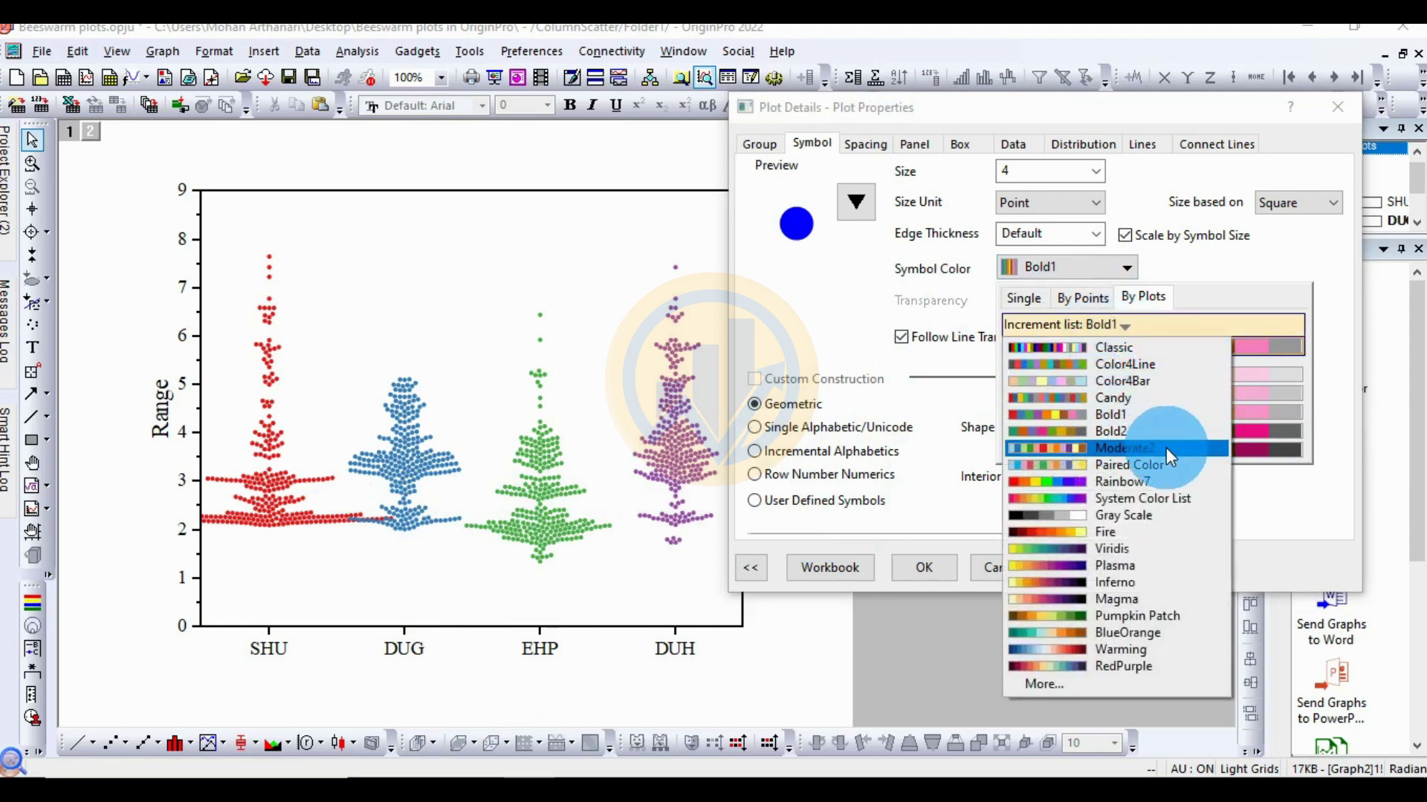
left_click(1124, 482)
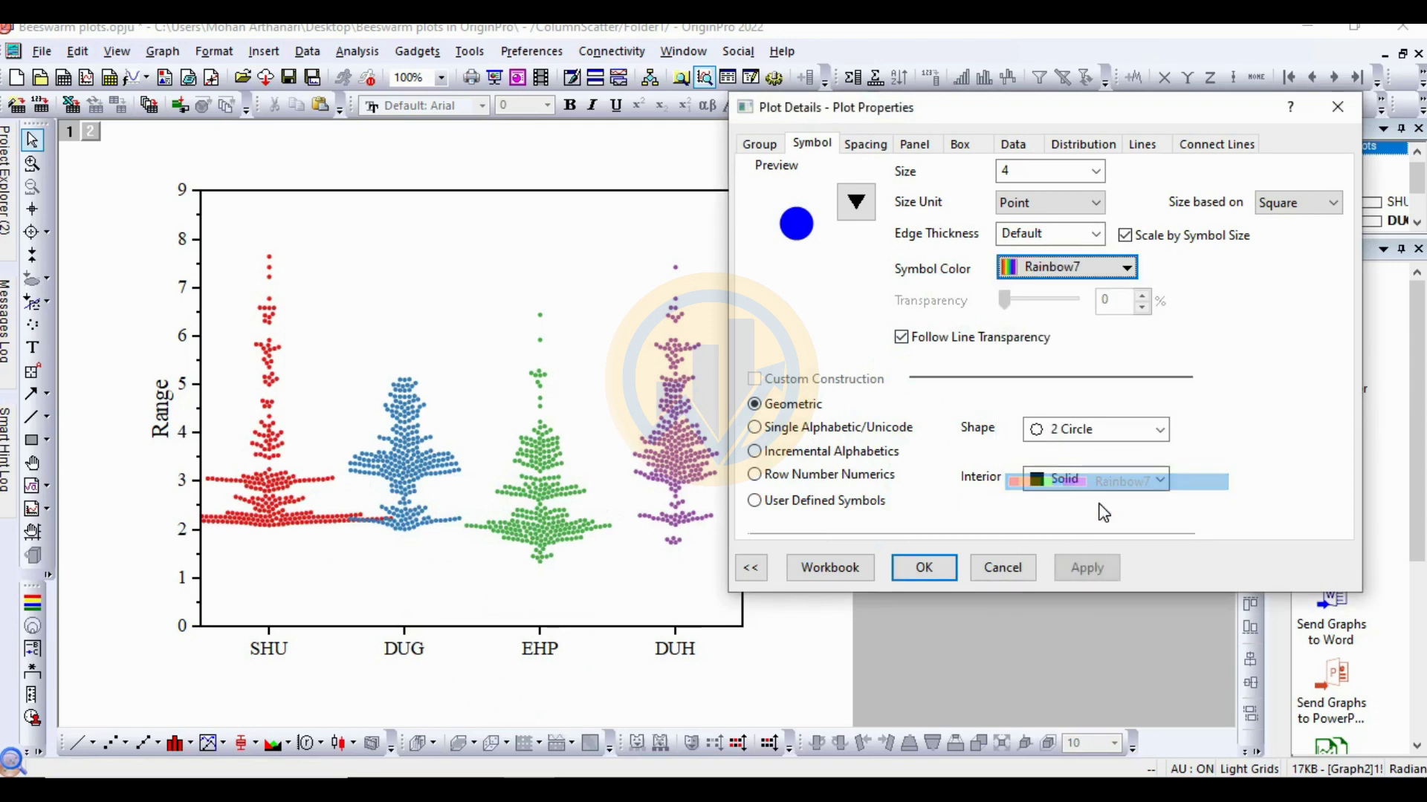
left_click(1098, 566)
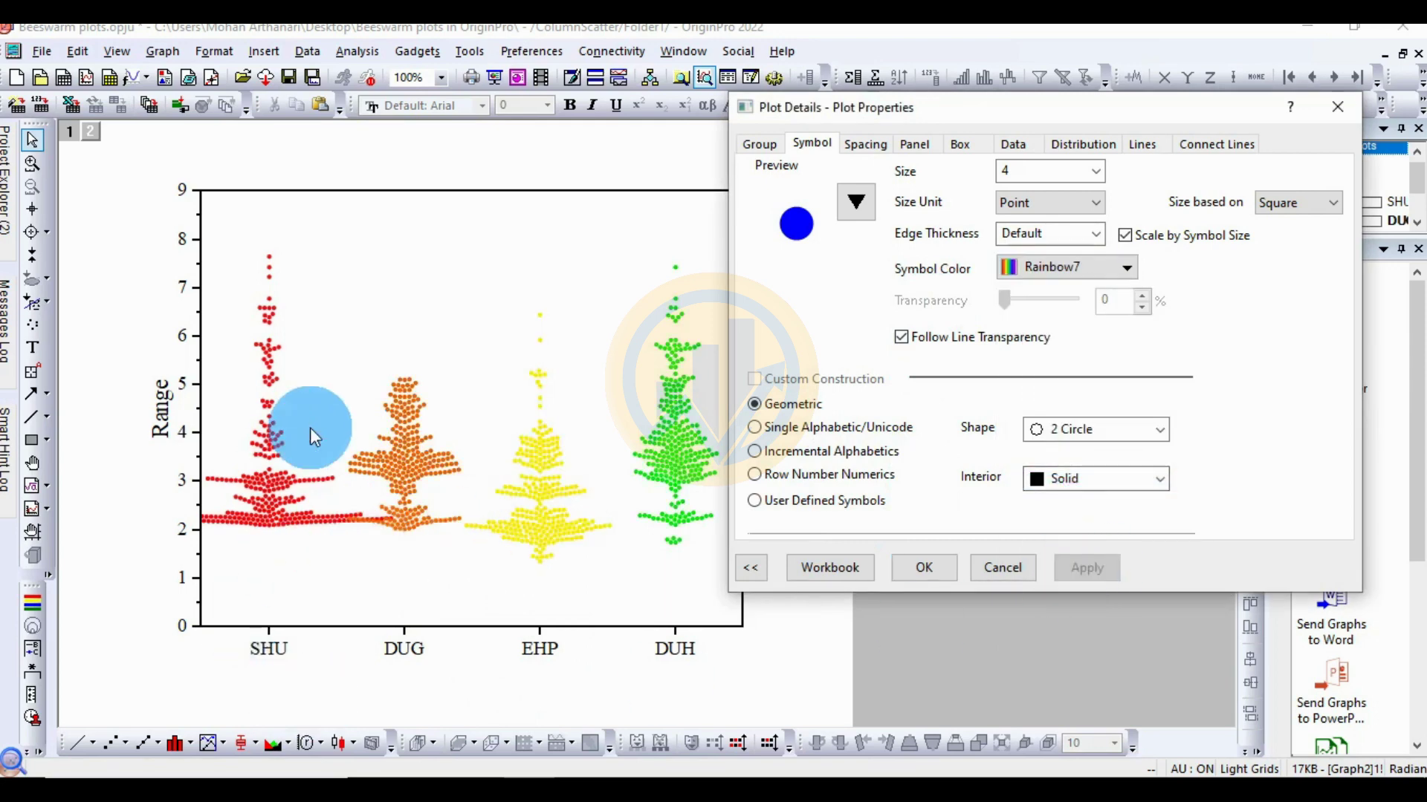
left_click(1082, 268)
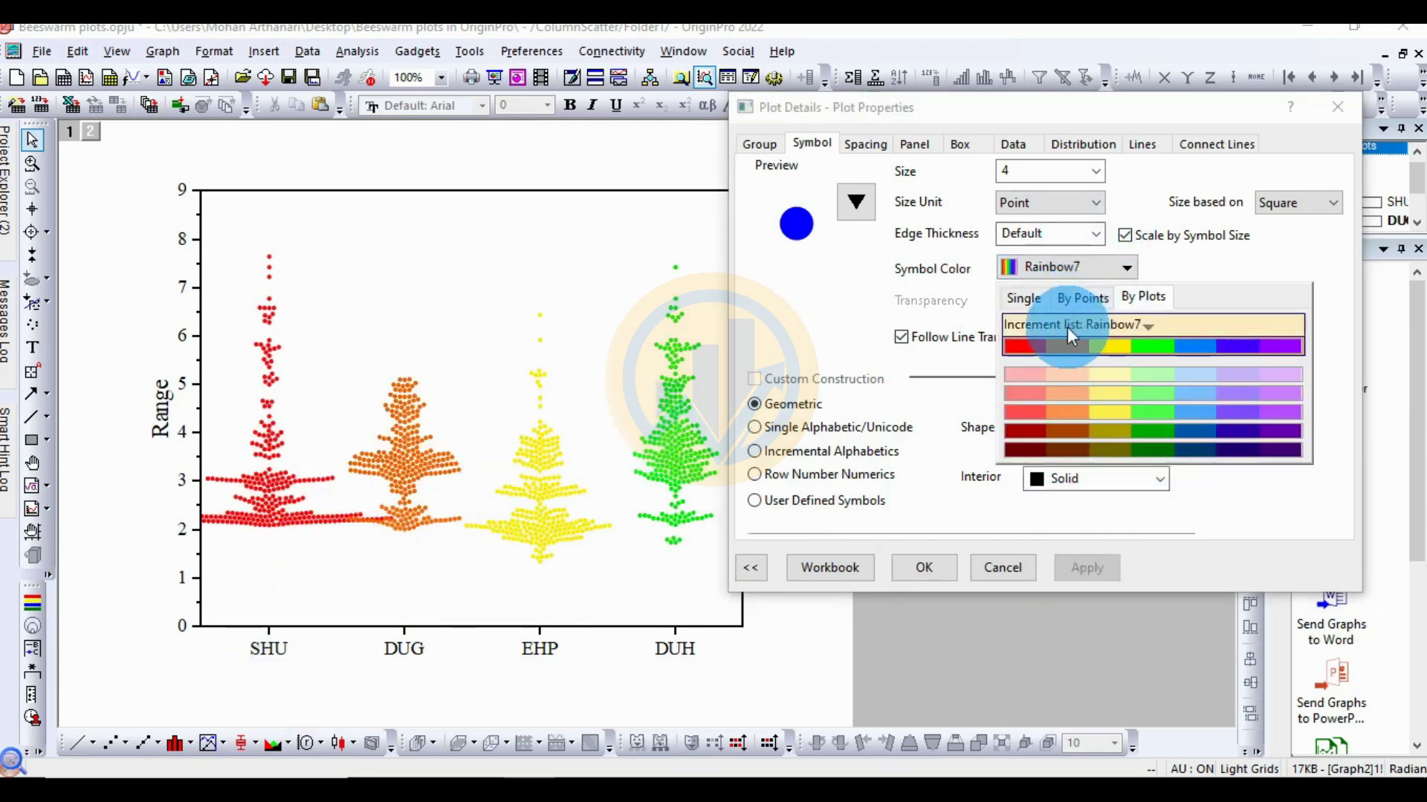
left_click(1098, 324)
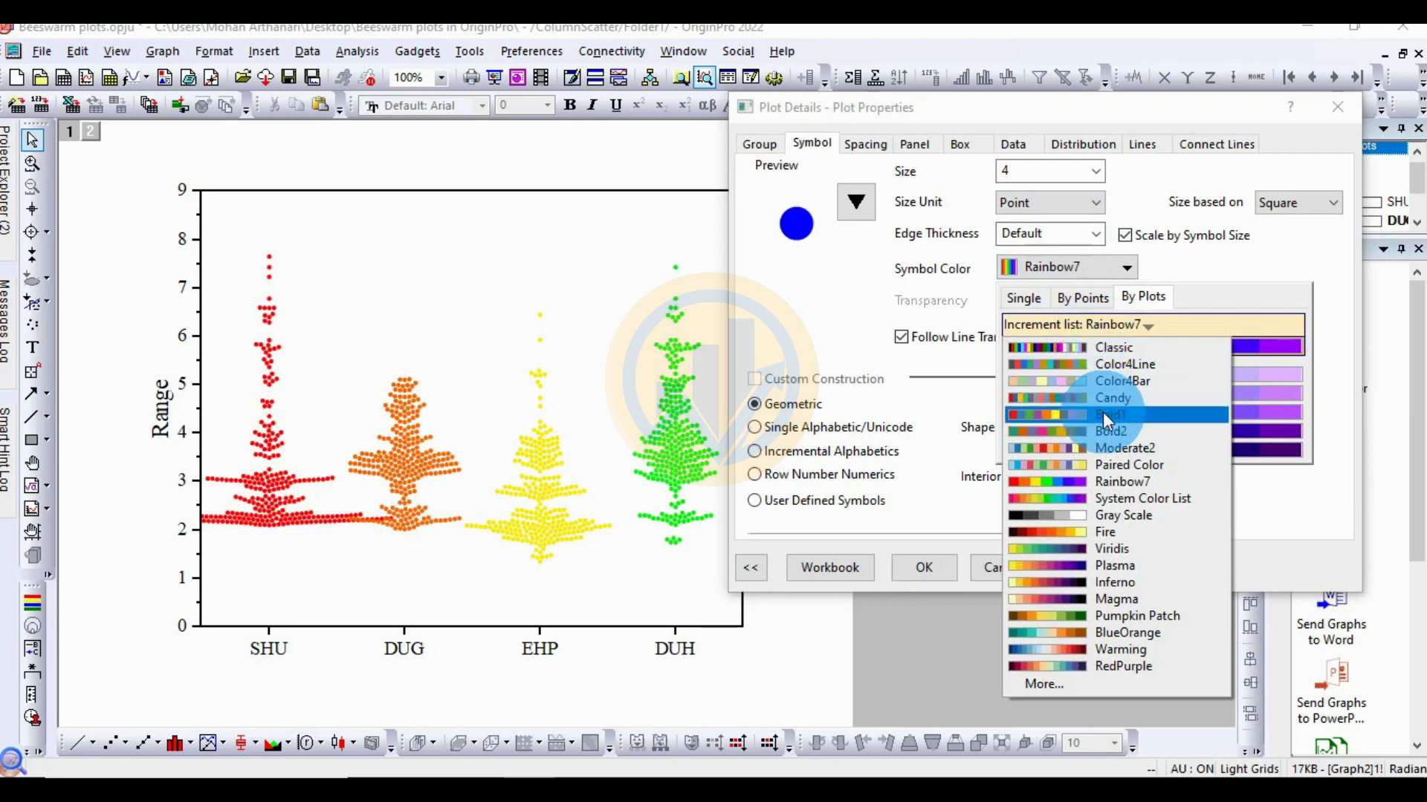
left_click(1103, 413)
- Try the Candy palette, then reapply Bold1
left_click(1118, 269)
left_click(1117, 325)
left_click(1120, 399)
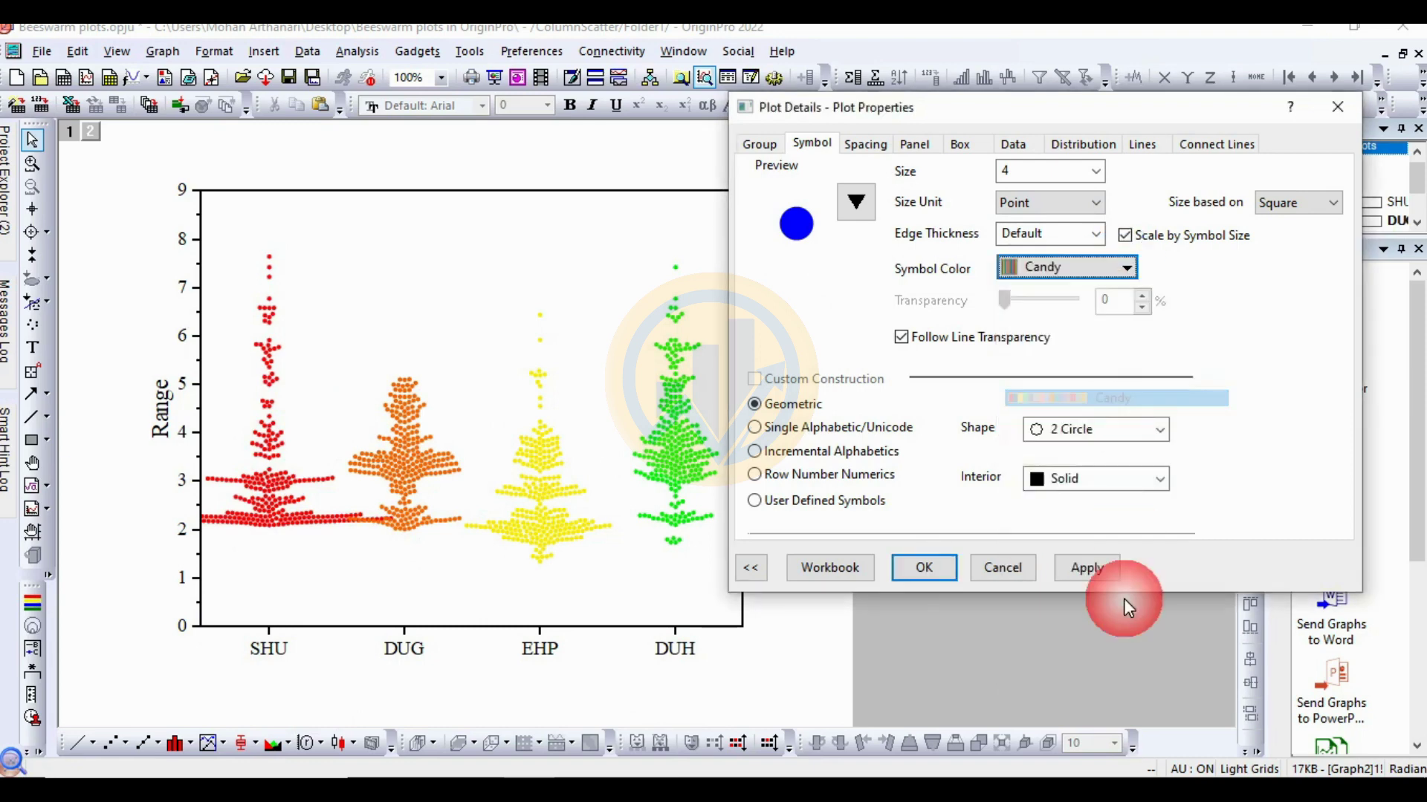
left_click(1087, 569)
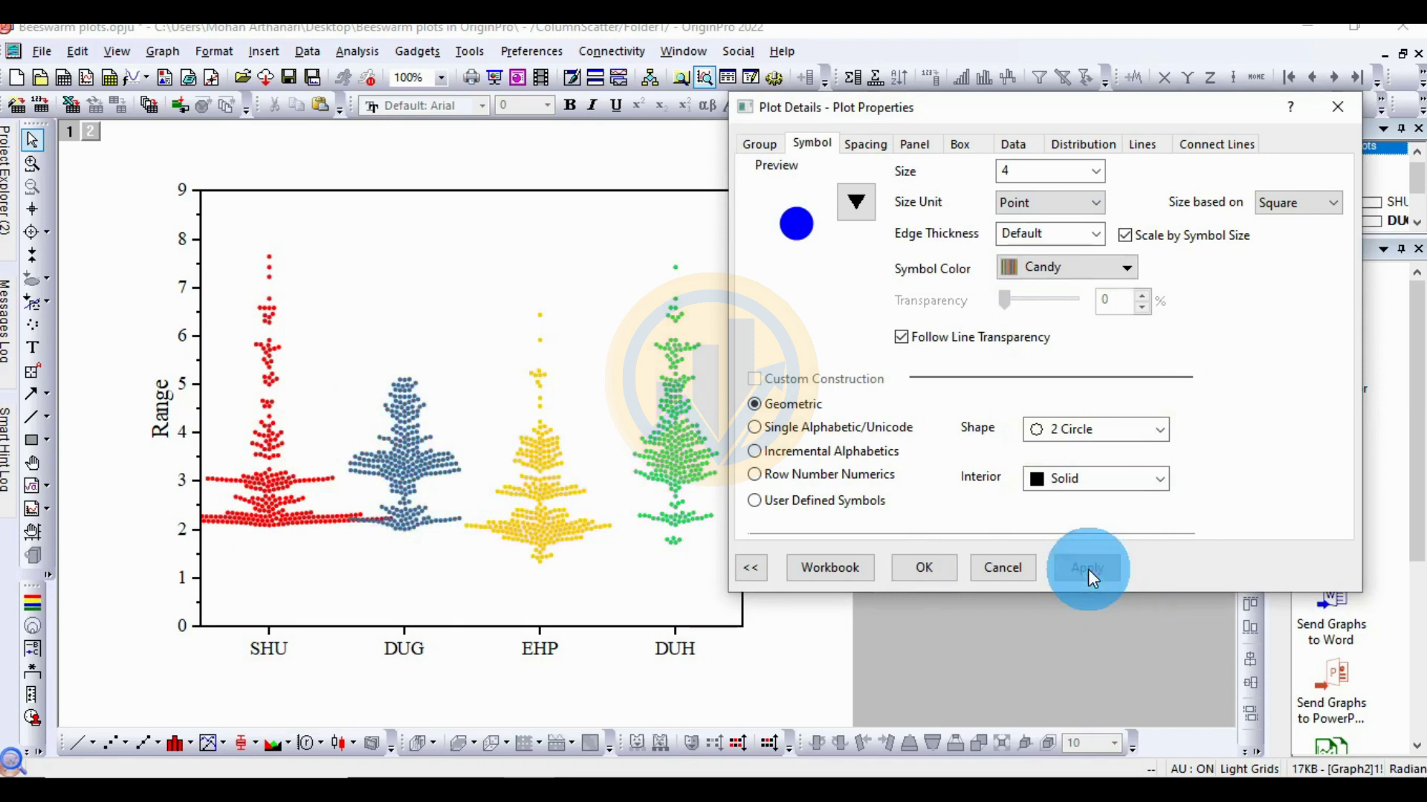
left_click(1135, 272)
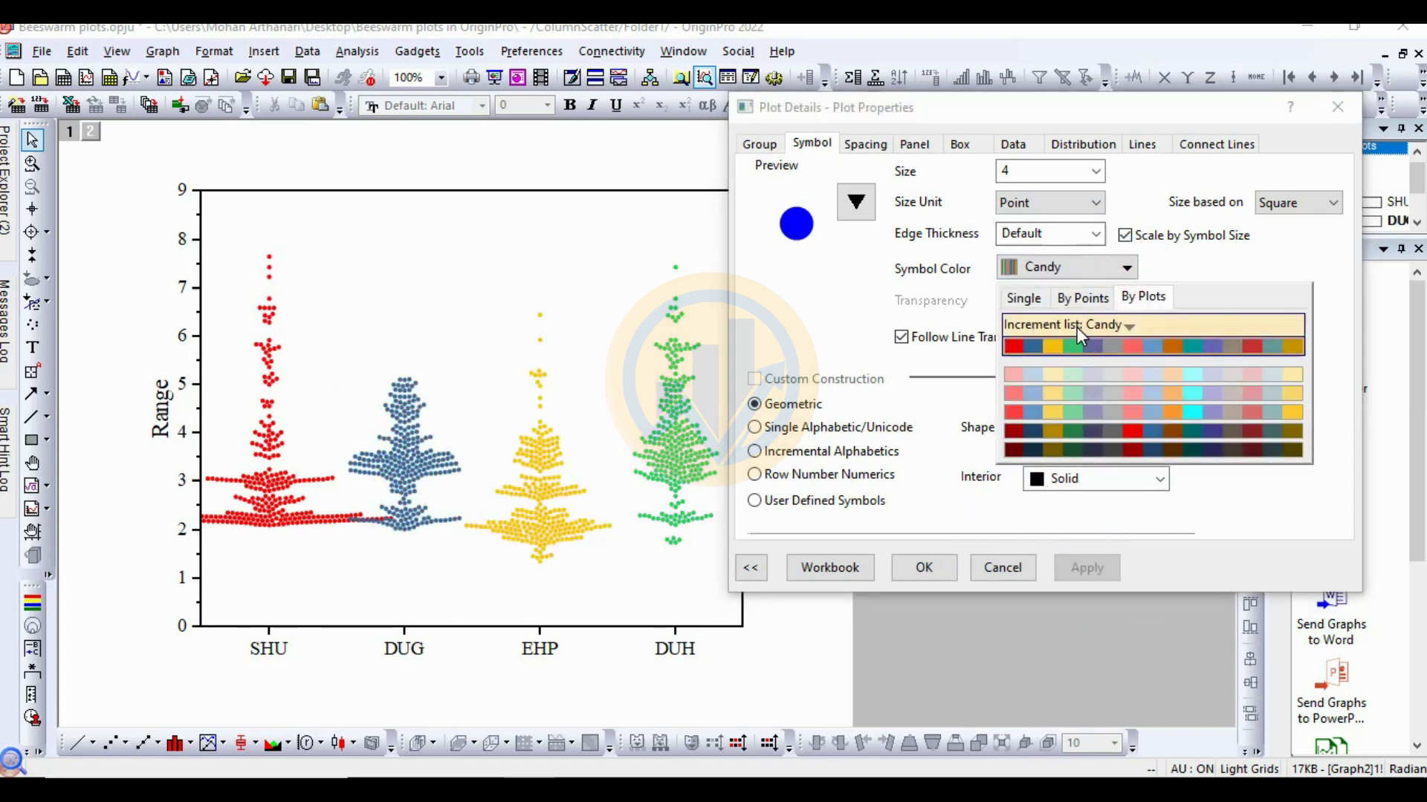
left_click(1079, 326)
left_click(1108, 415)
left_click(1090, 569)
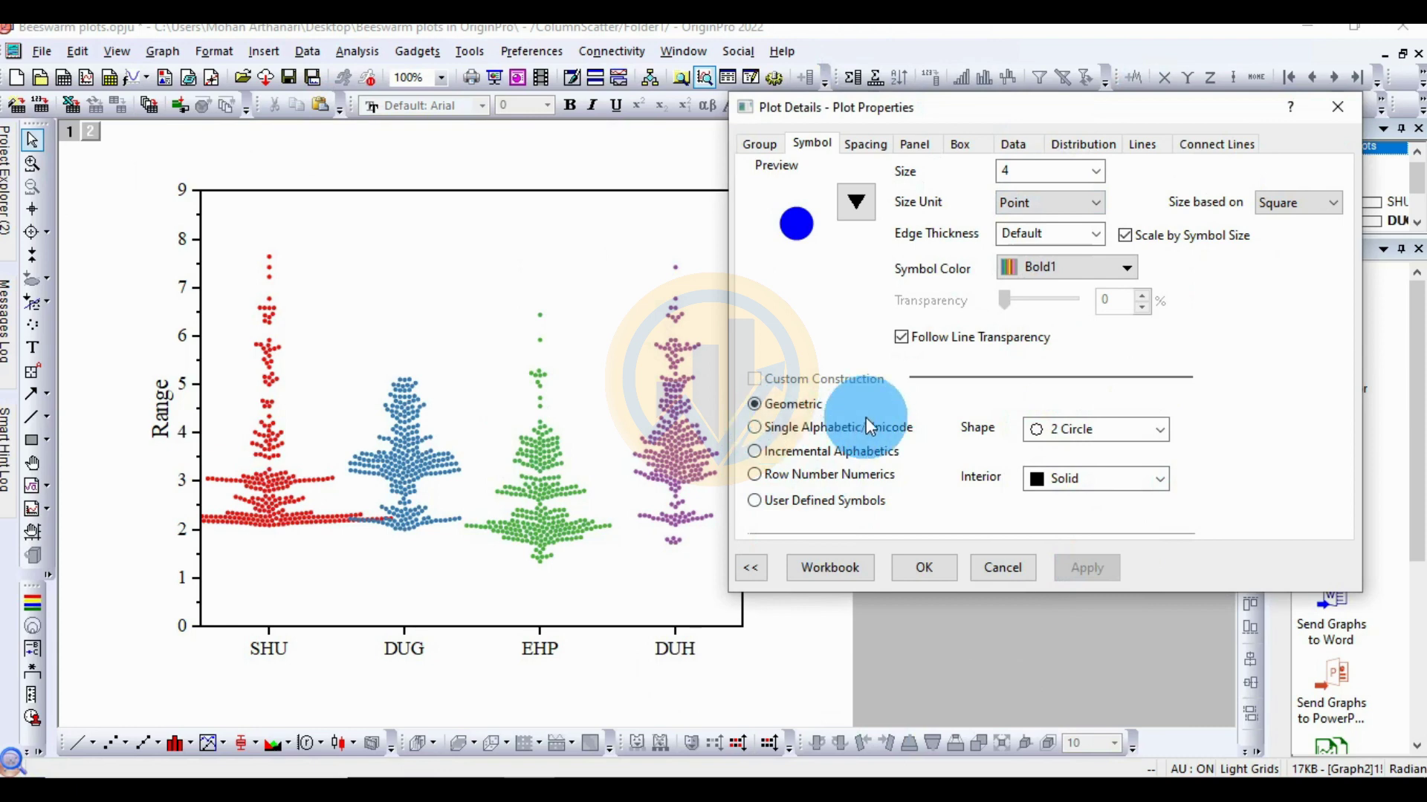
left_click(755, 428)
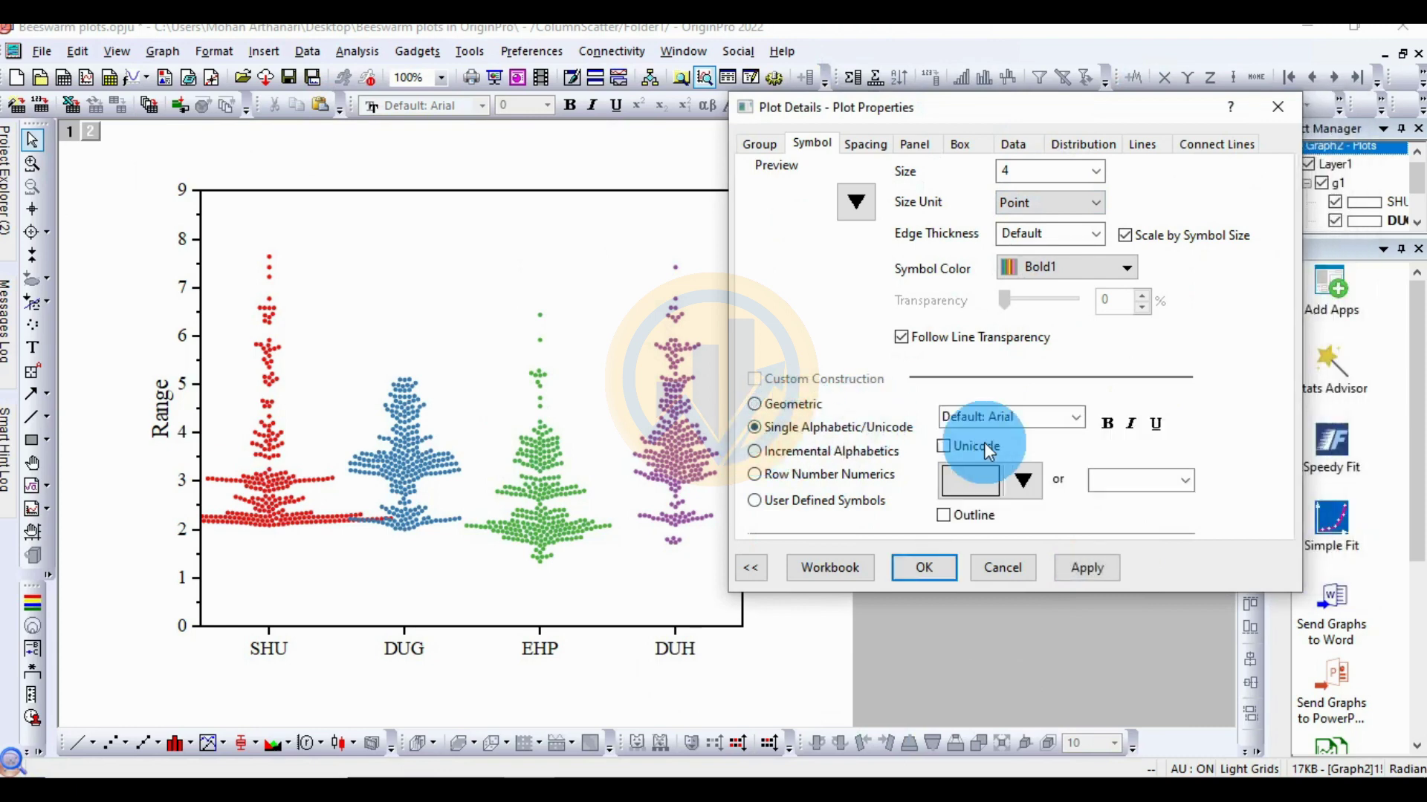
left_click(1028, 478)
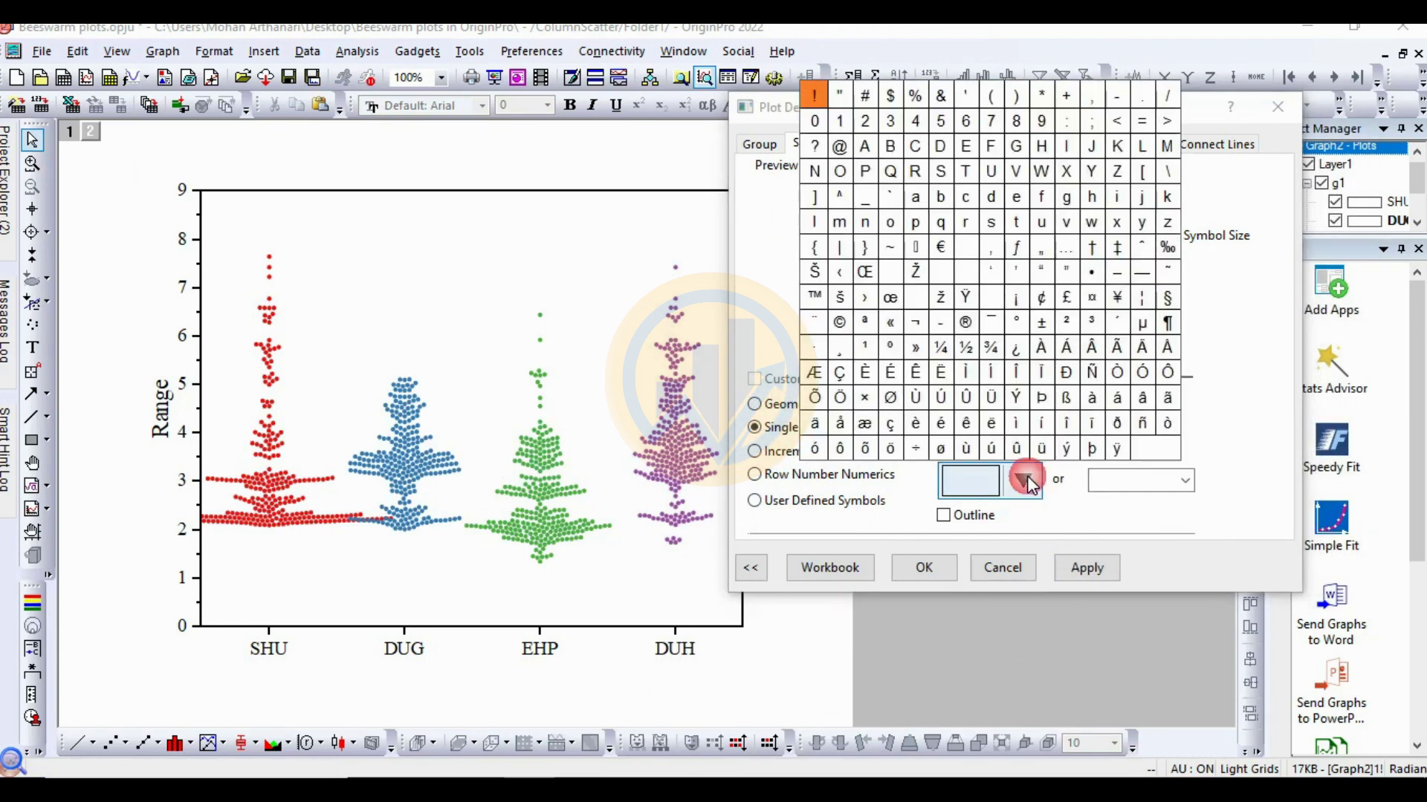
left_click(849, 399)
left_click(1085, 569)
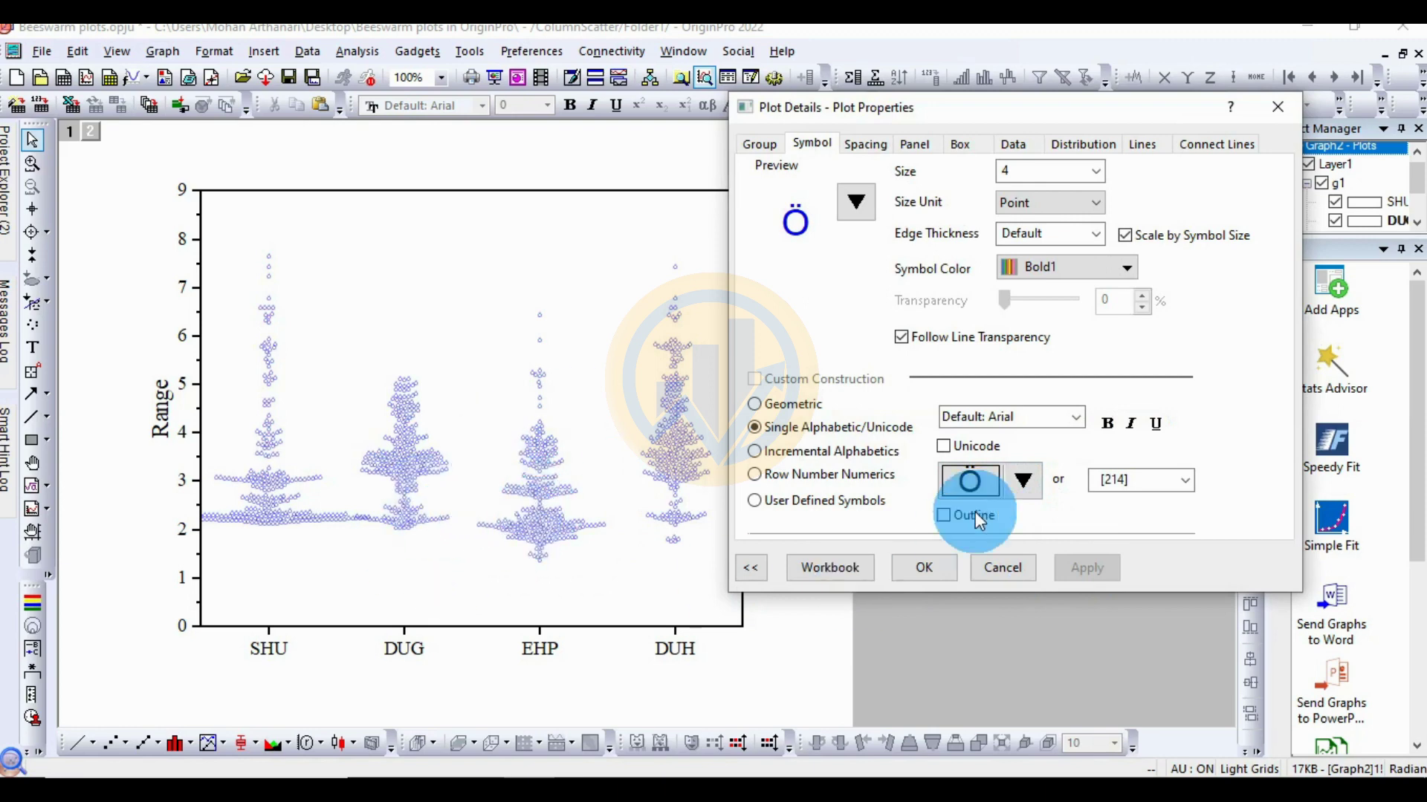
left_click(1026, 481)
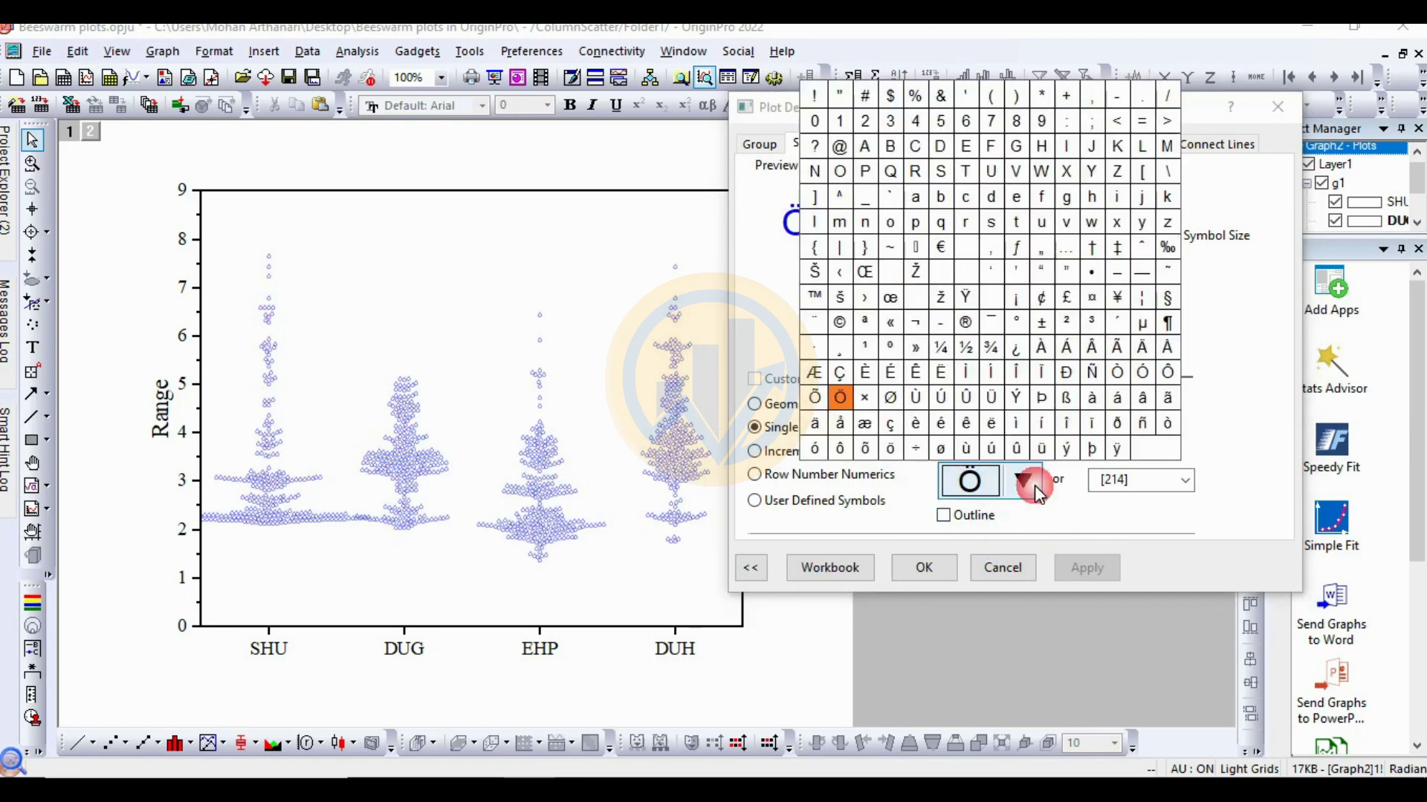
left_click(946, 399)
left_click(1092, 570)
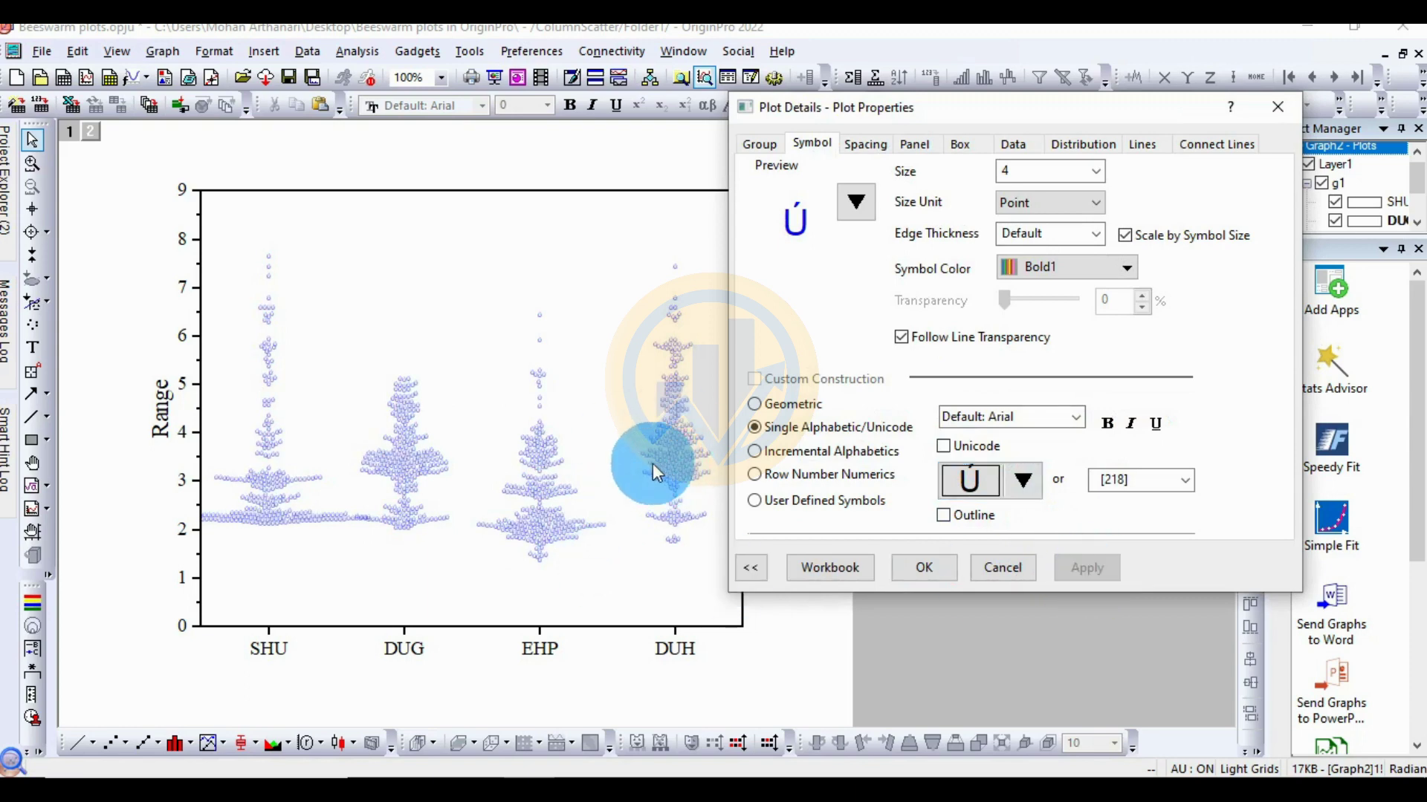
left_click(1025, 485)
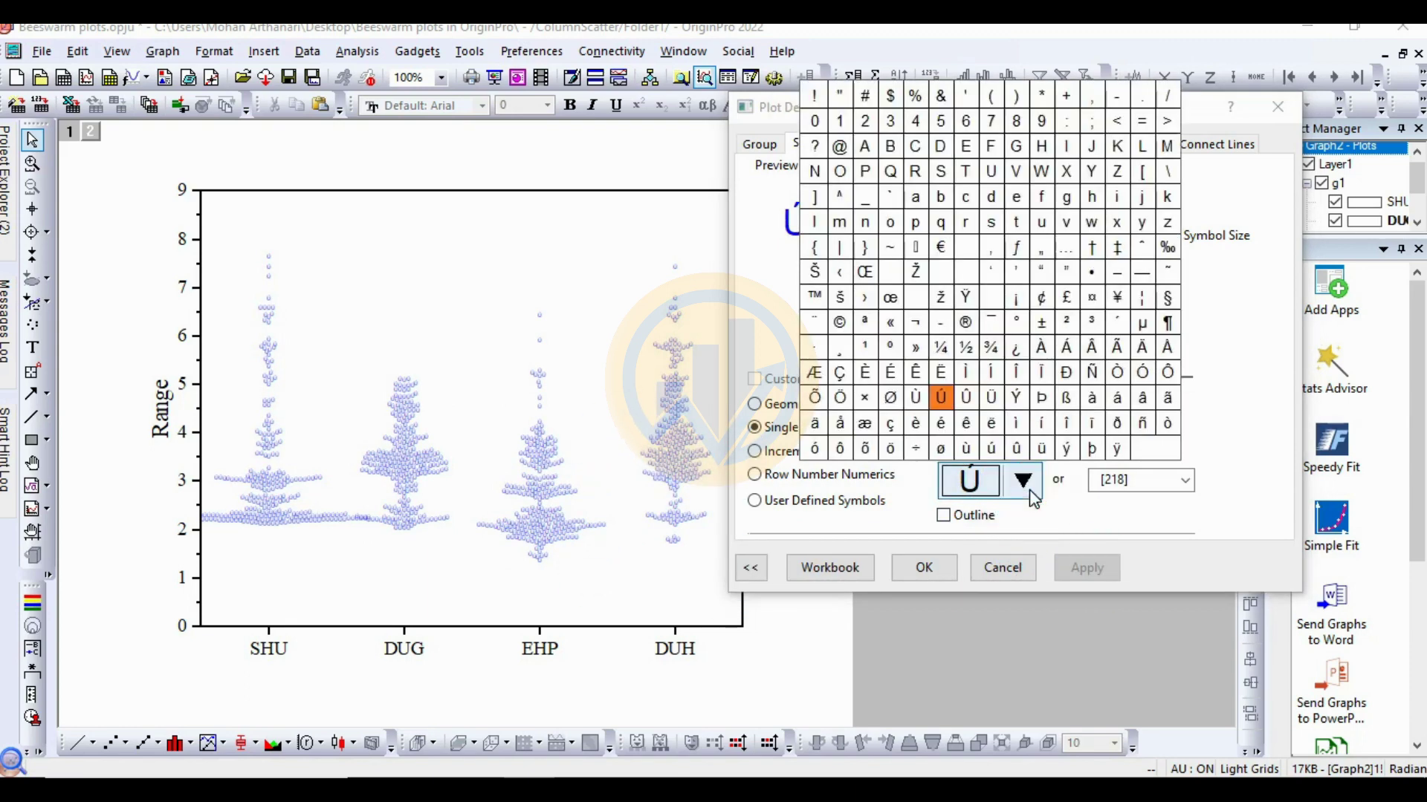
left_click(816, 373)
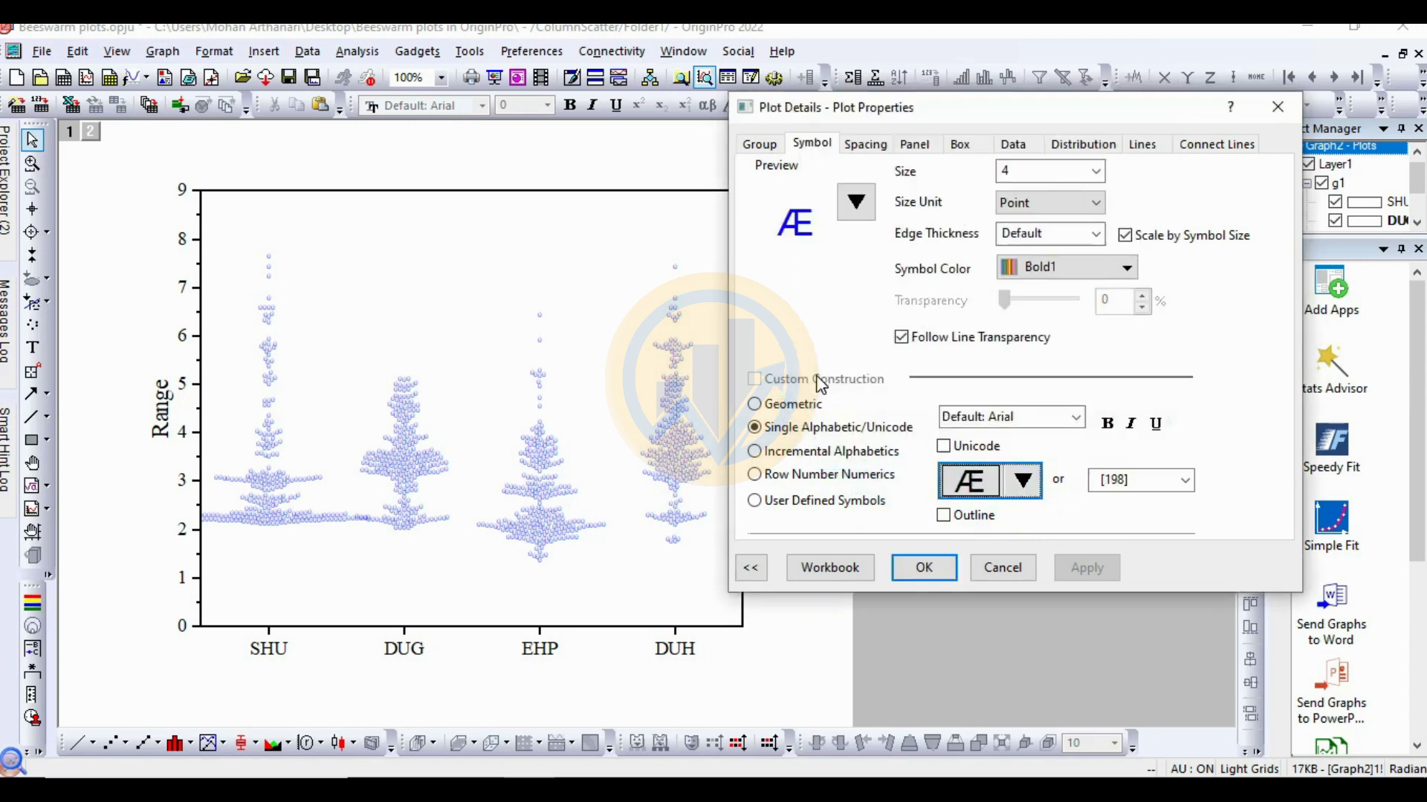
left_click(1084, 569)
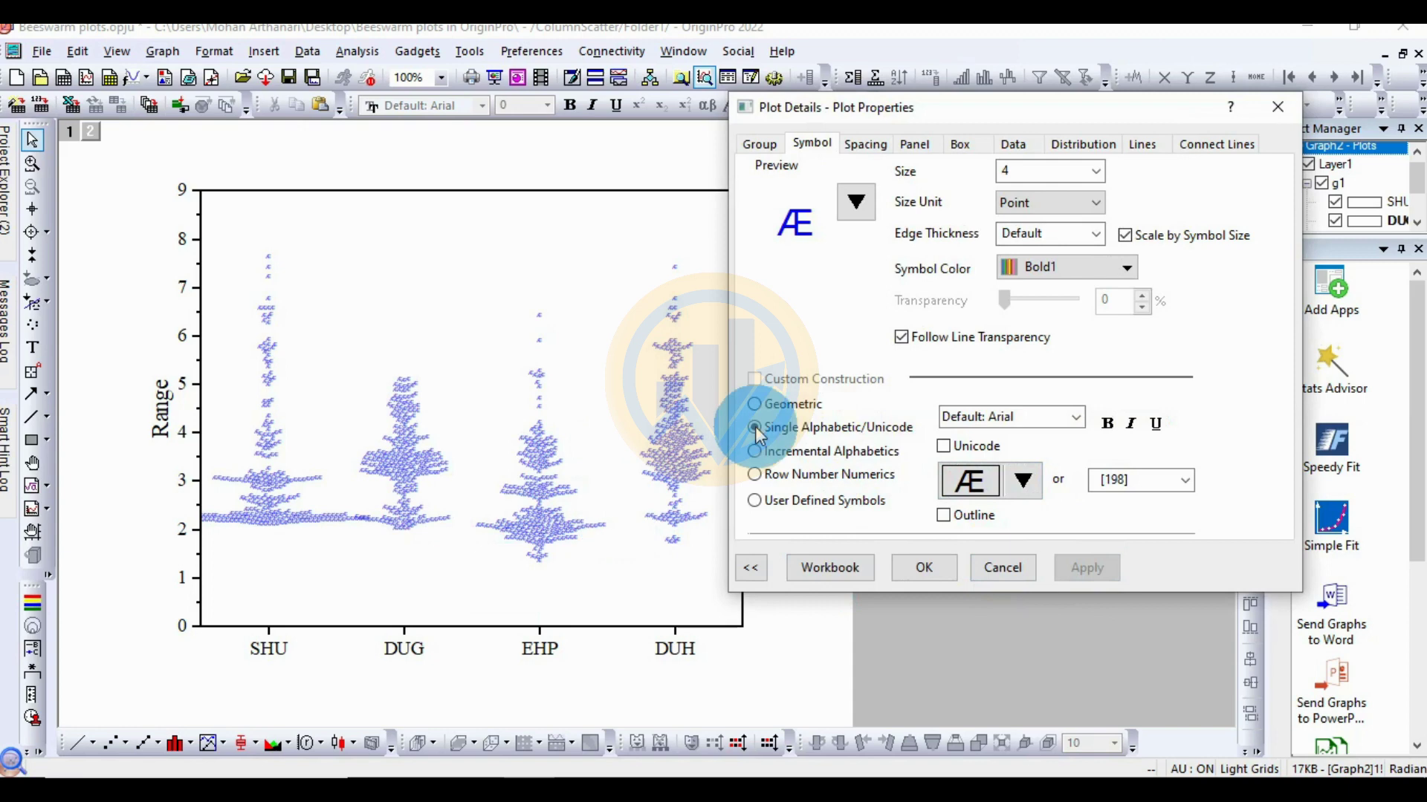
left_click(831, 453)
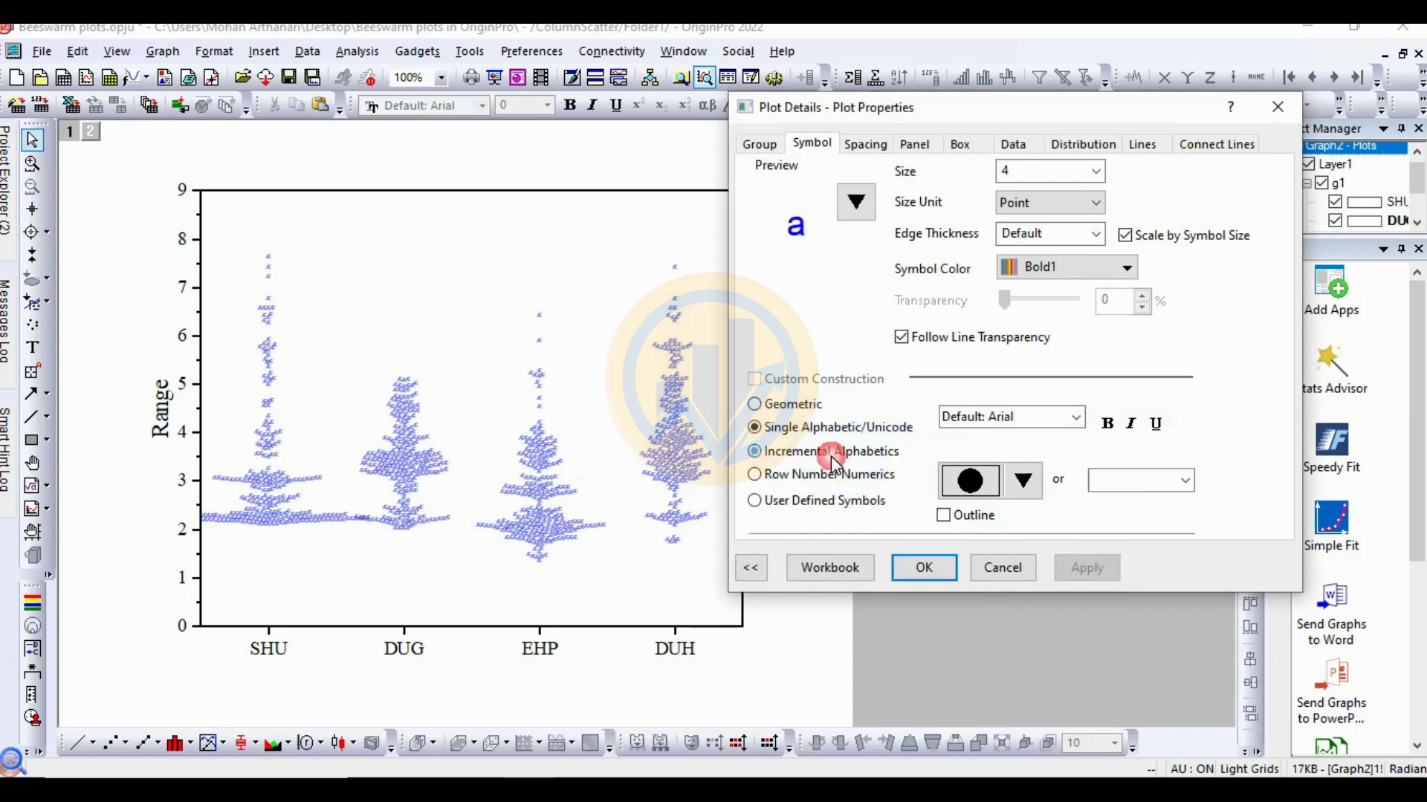
left_click(1028, 489)
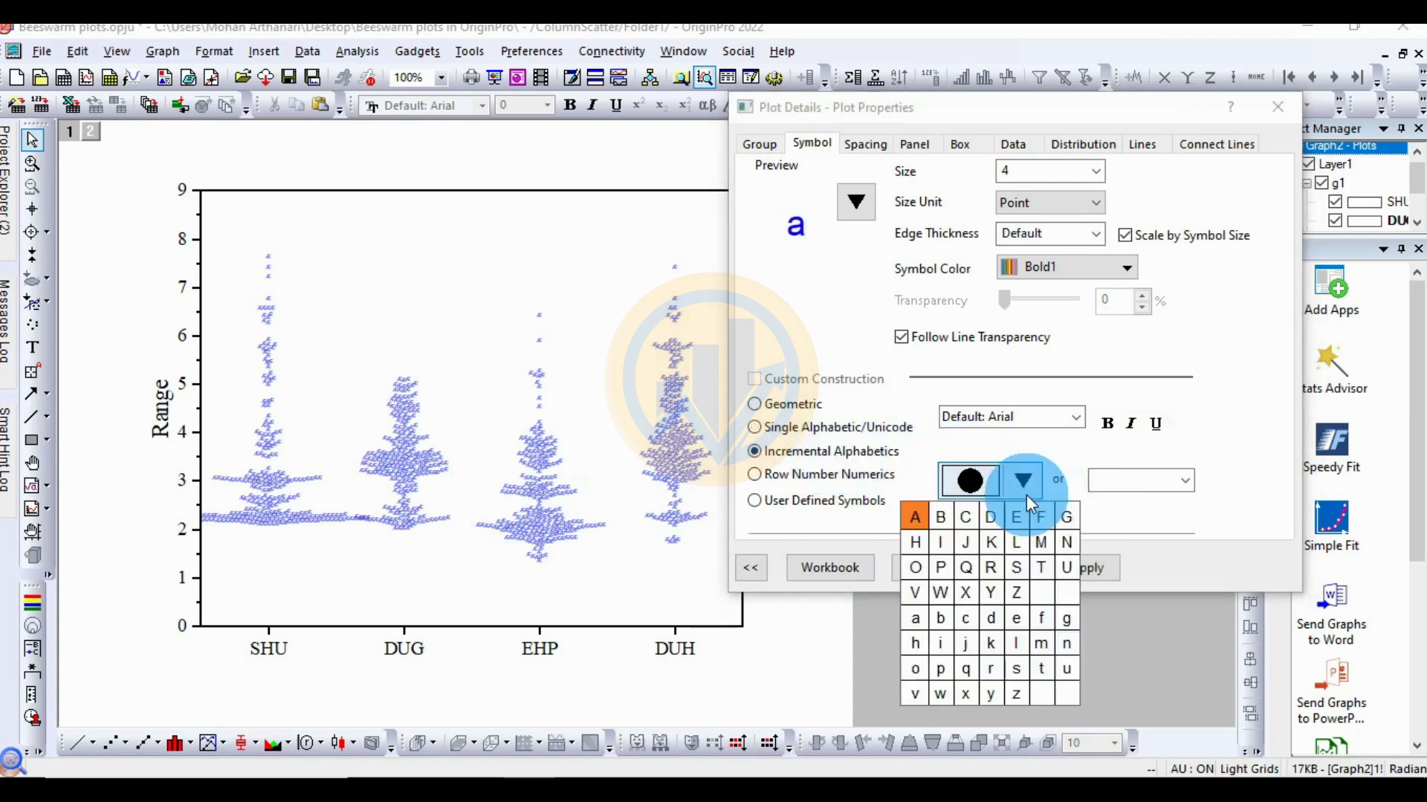
left_click(966, 542)
left_click(1089, 567)
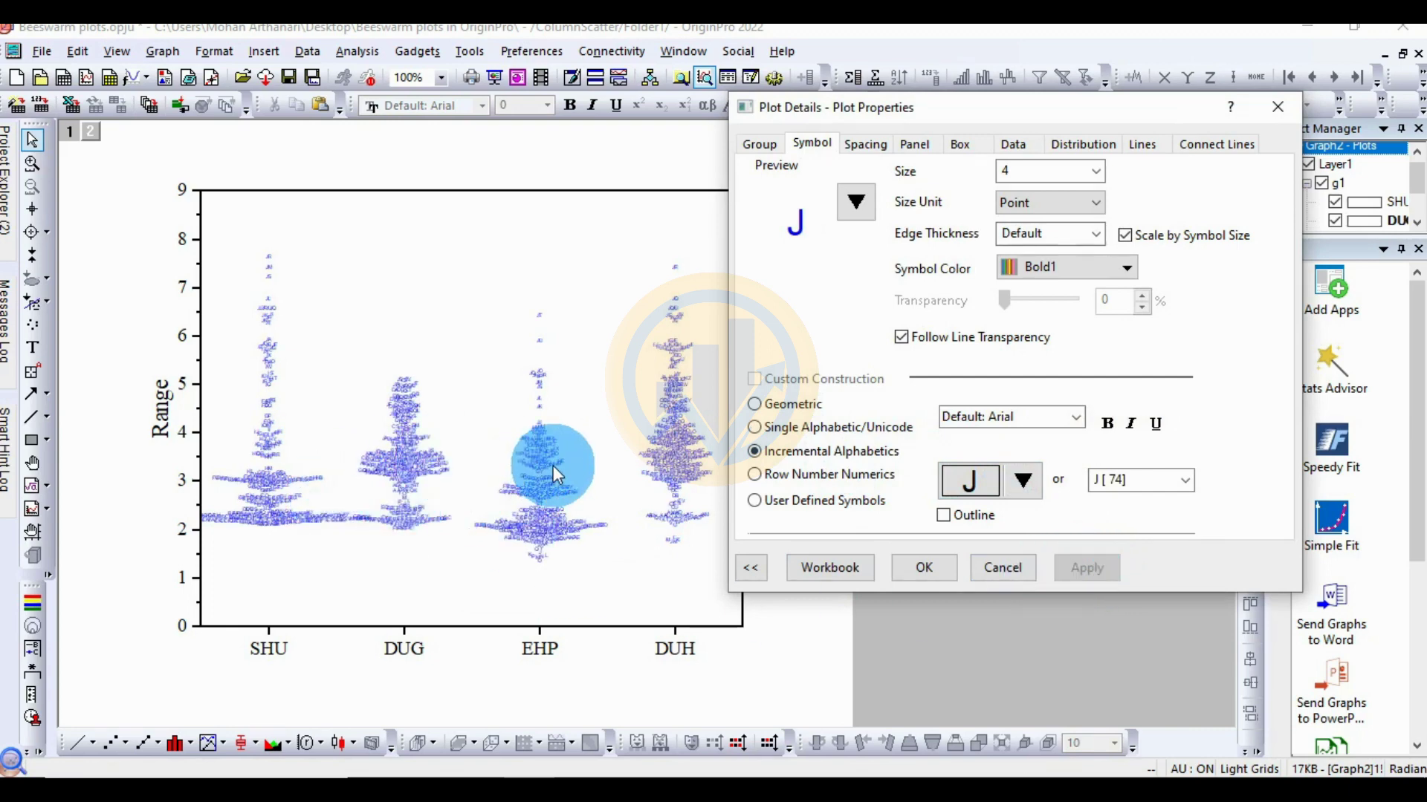
left_click(783, 477)
left_click(1075, 419)
left_click(1076, 419)
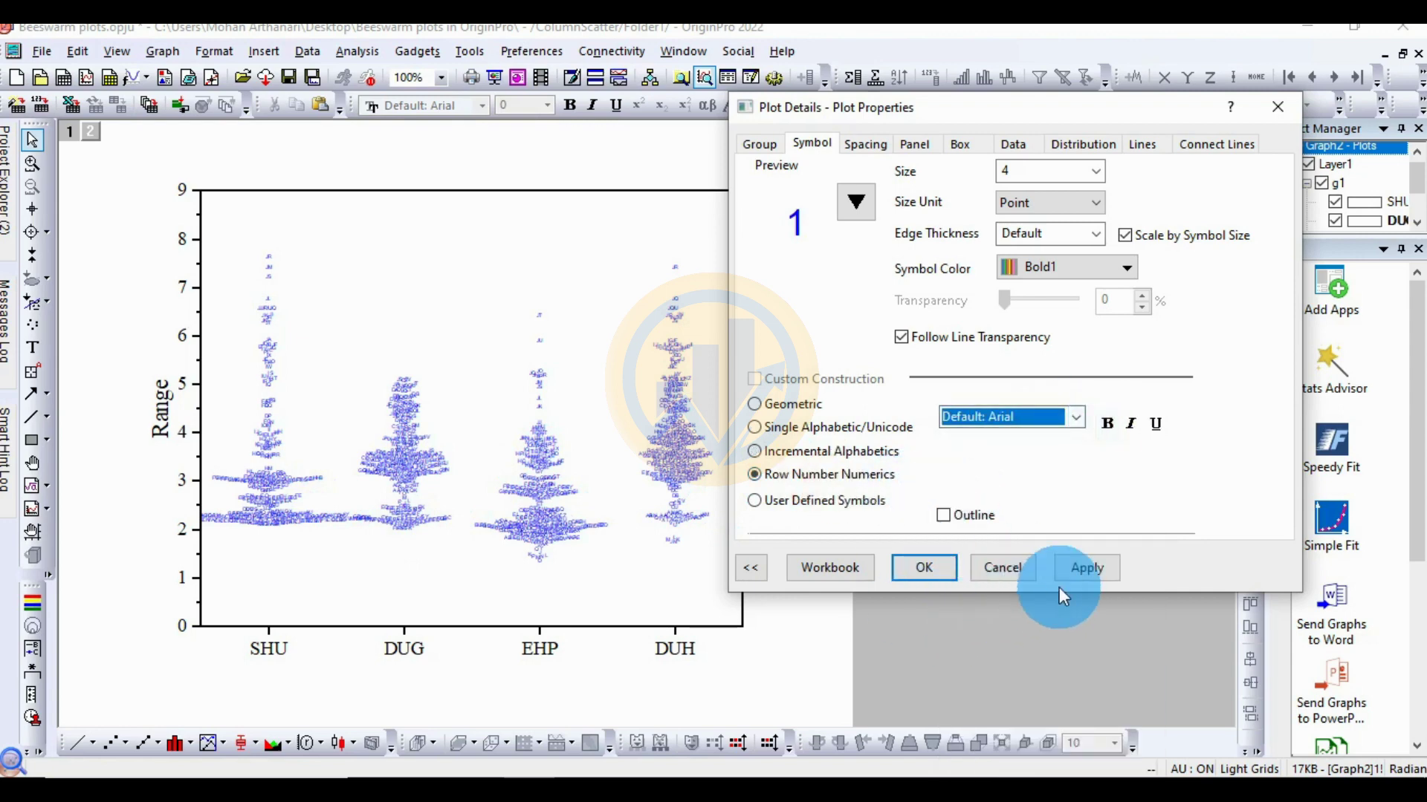
left_click(1101, 569)
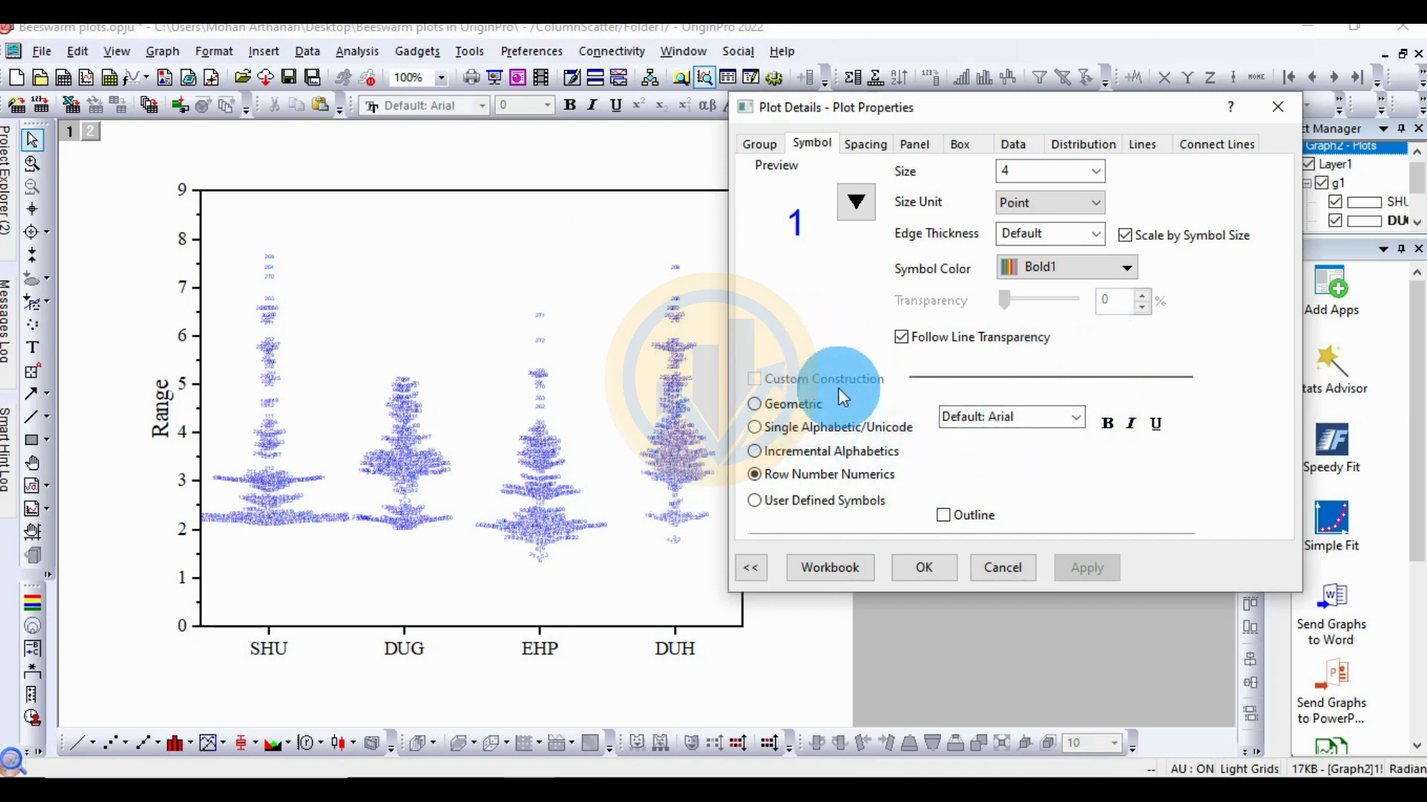
left_click(813, 408)
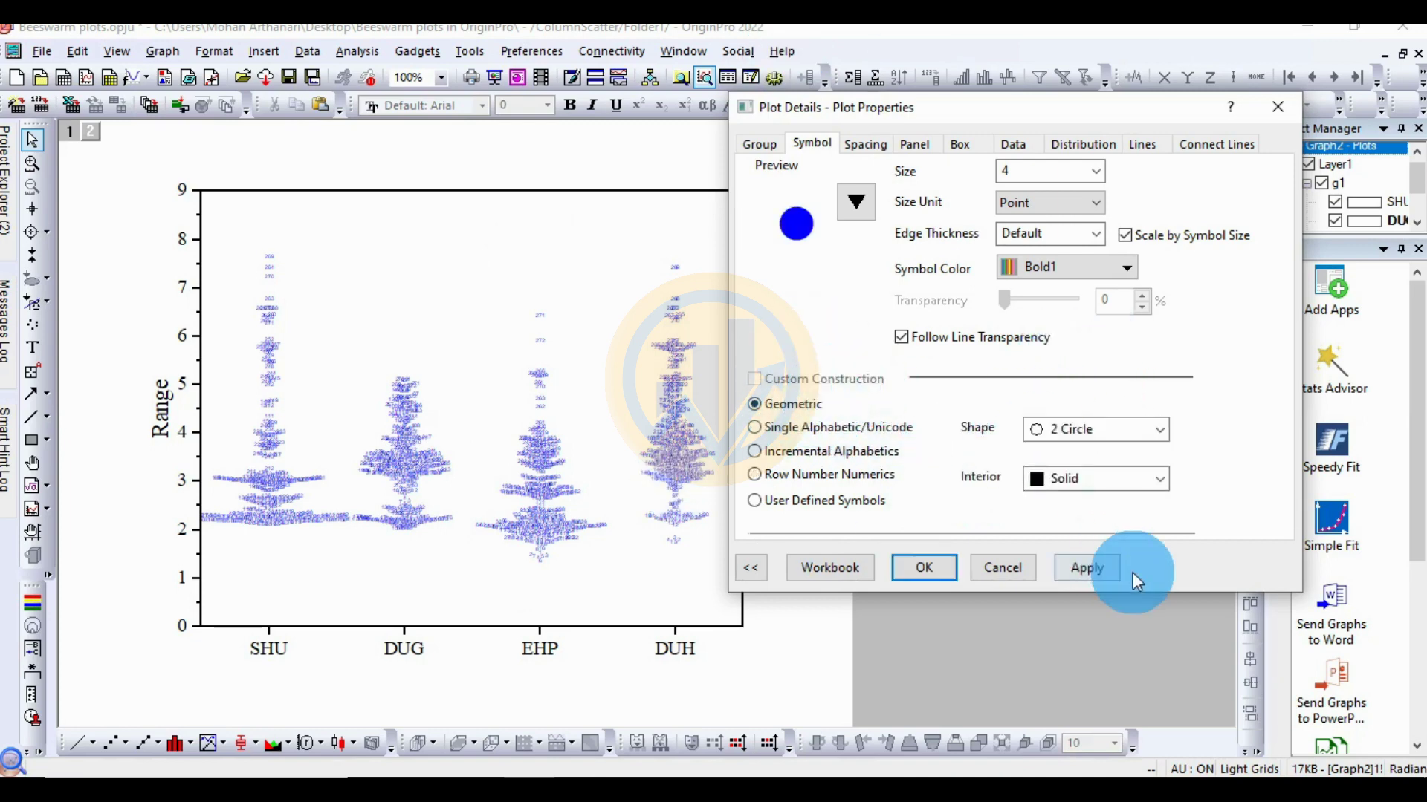
left_click(1103, 573)
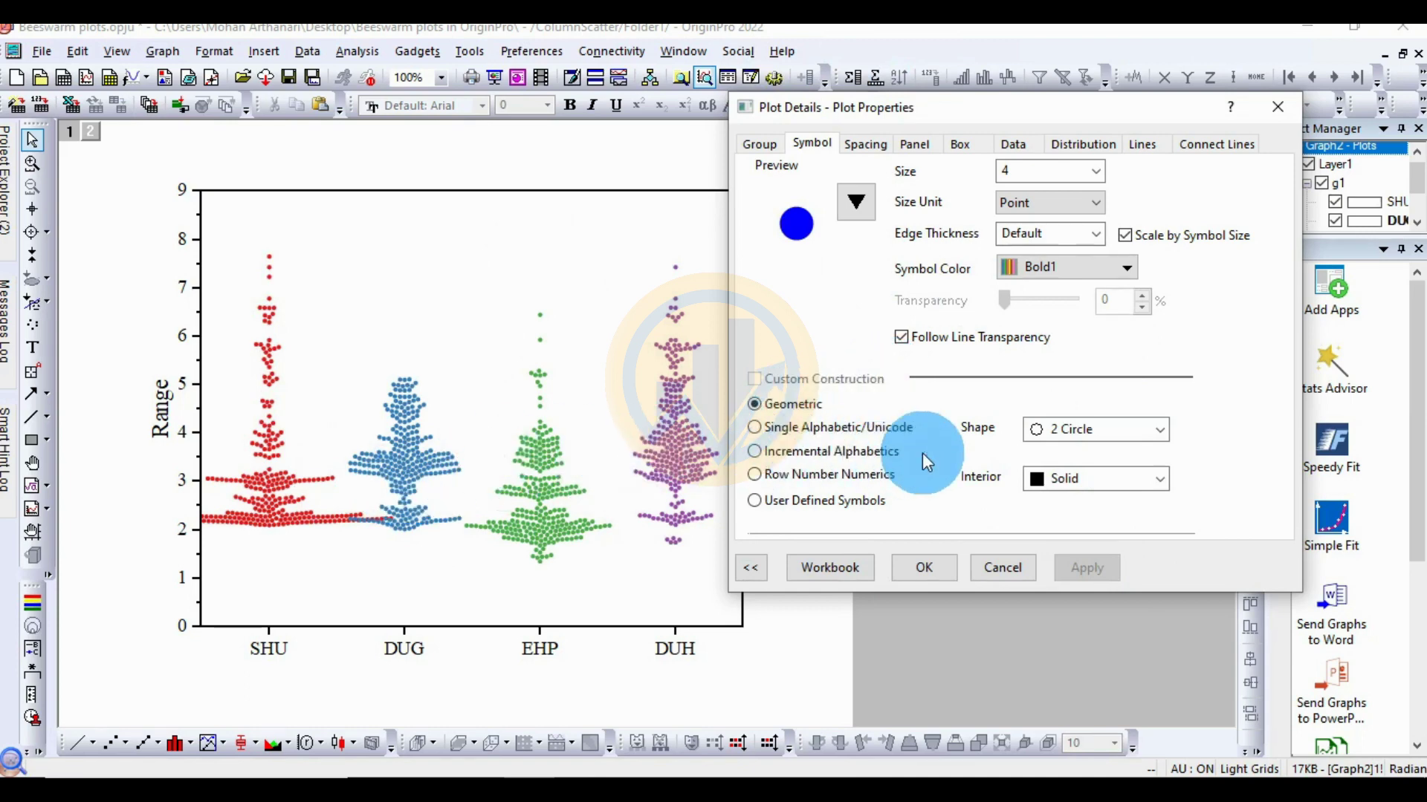
- Set the plot type to Box only on the Box tab and apply
left_click(873, 147)
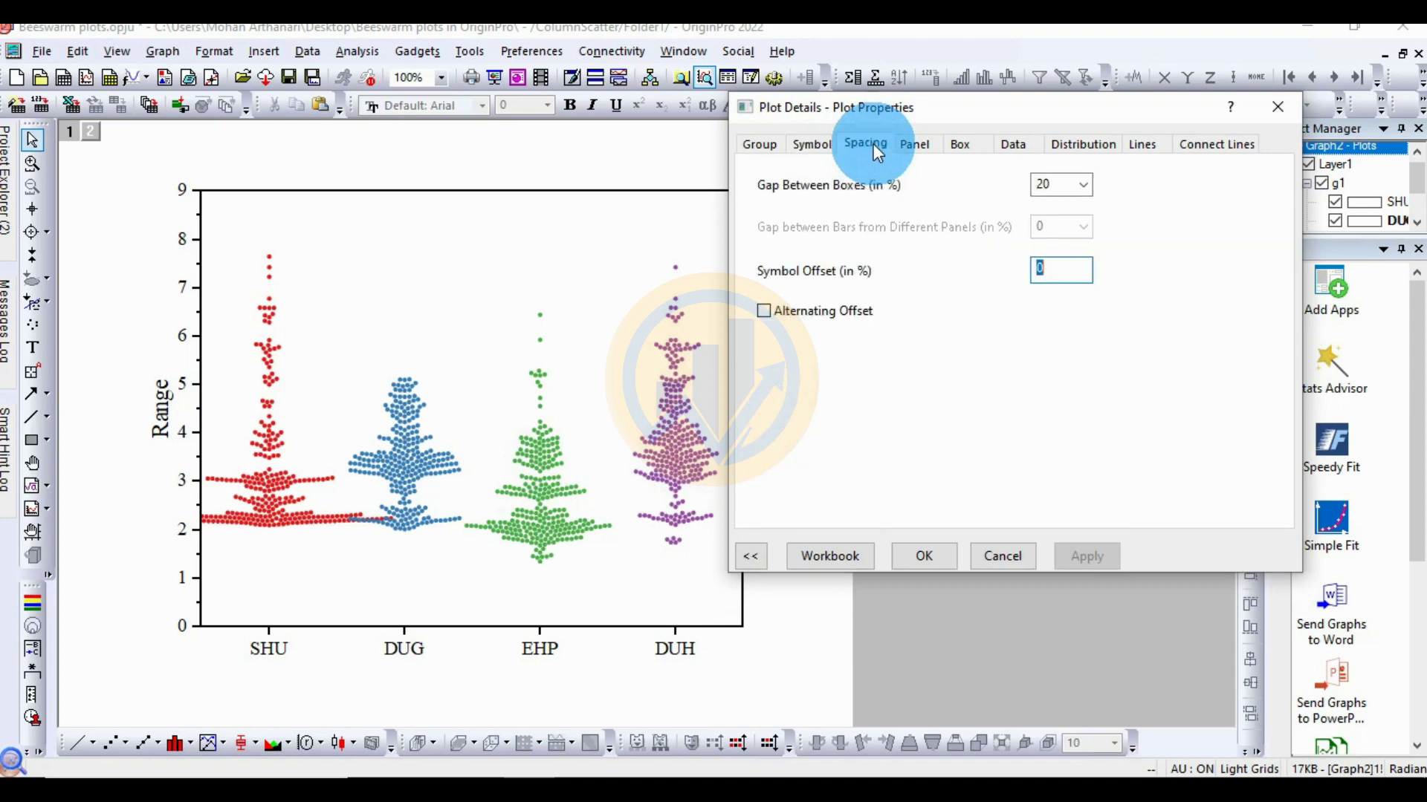
left_click(920, 147)
left_click(960, 145)
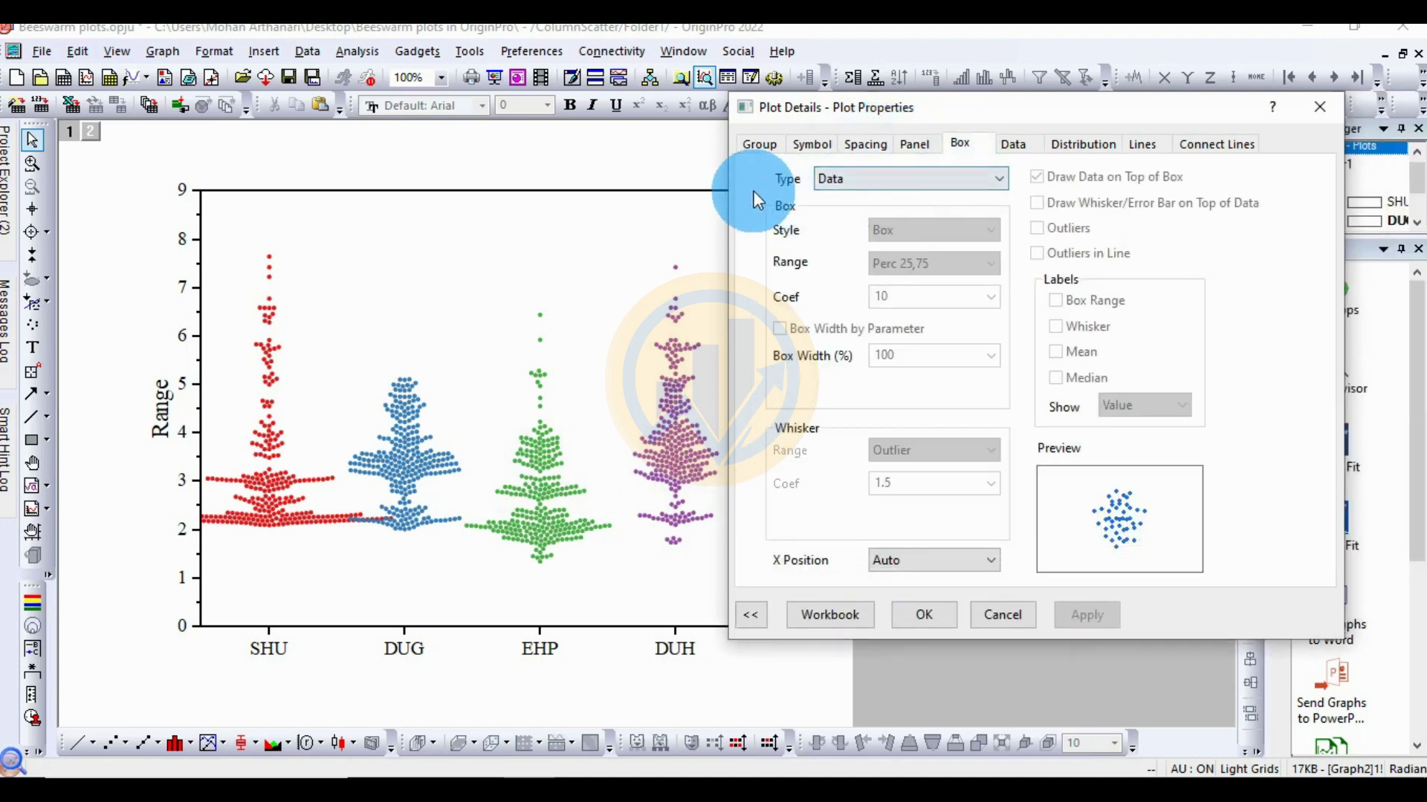
left_click(845, 178)
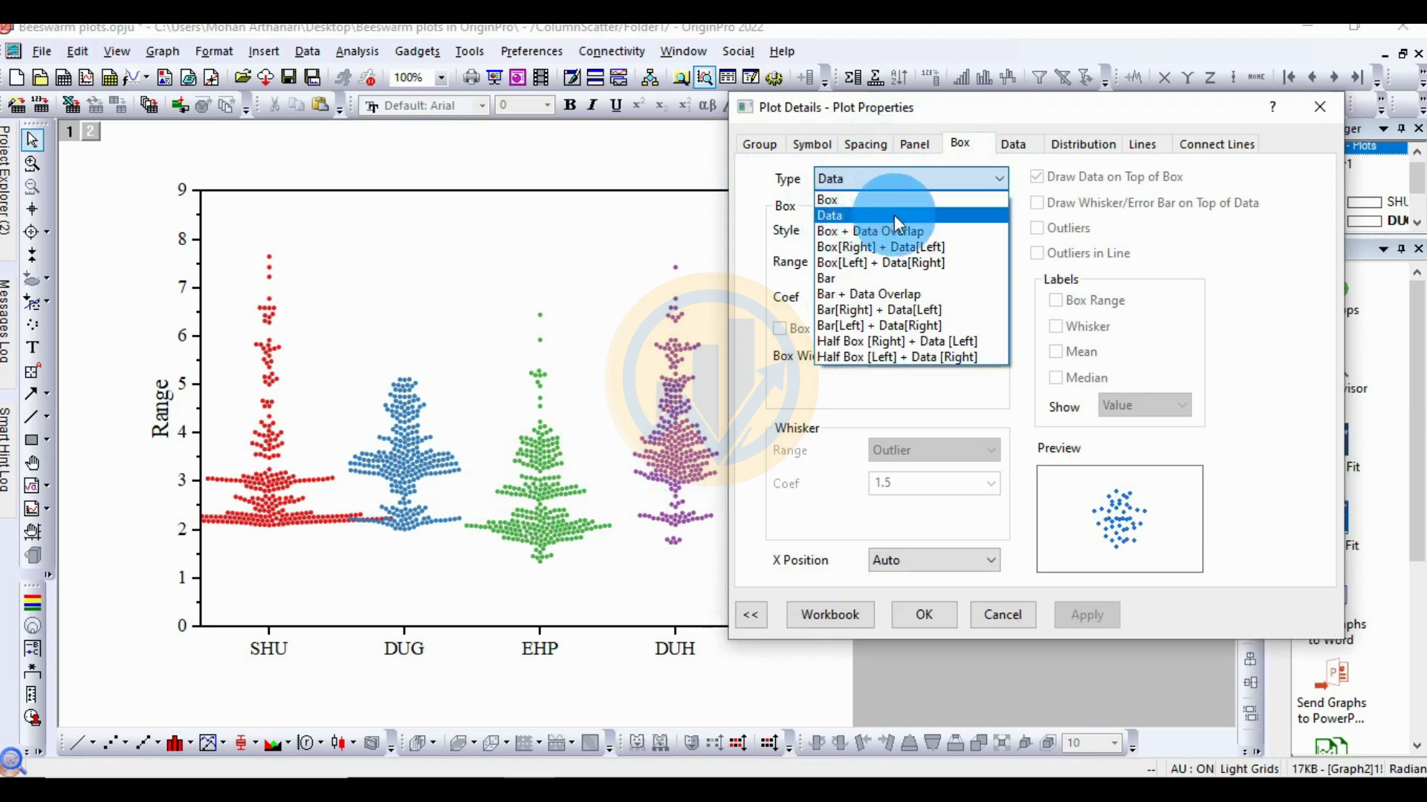
left_click(843, 200)
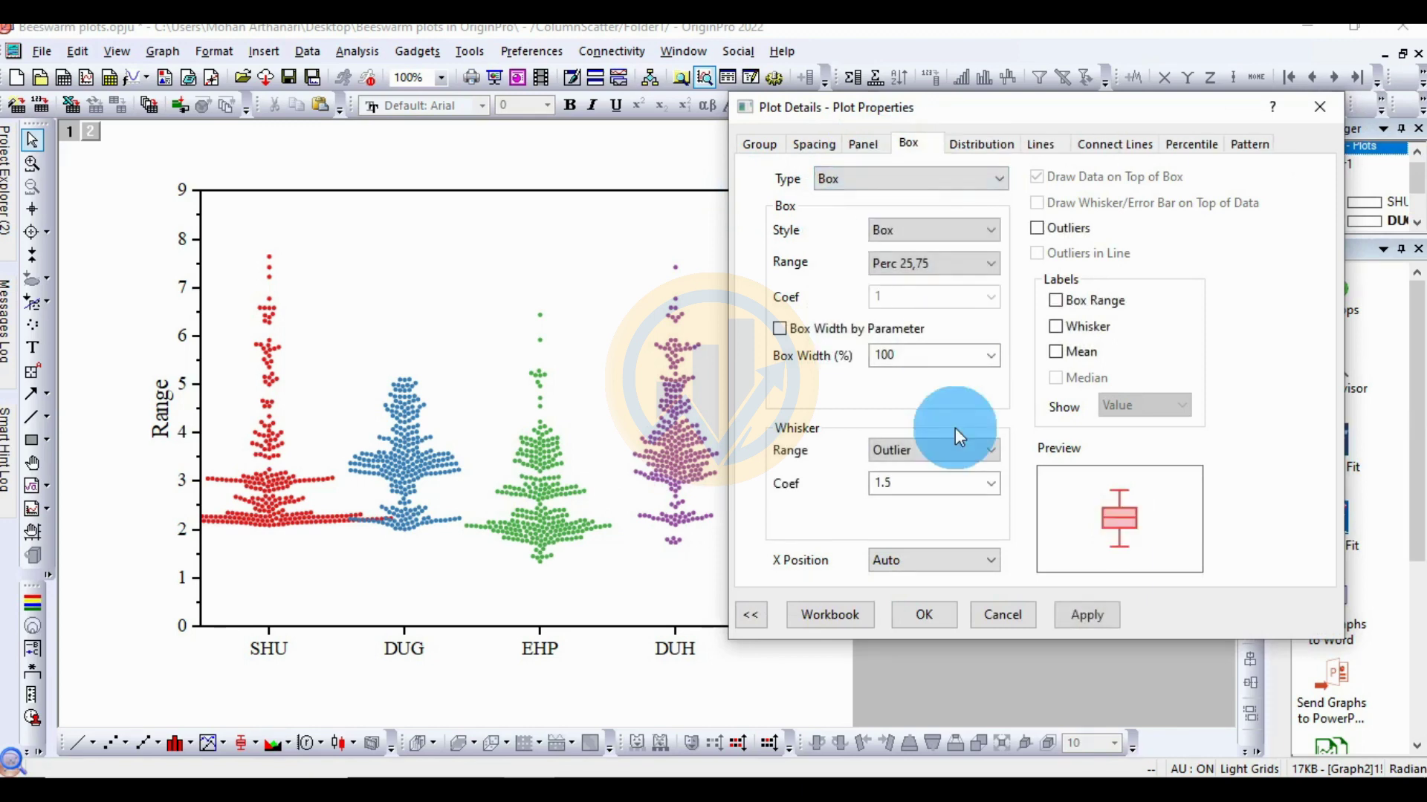
left_click(1074, 604)
- Apply Box + Data Overlap, then return to Data only
left_click(916, 179)
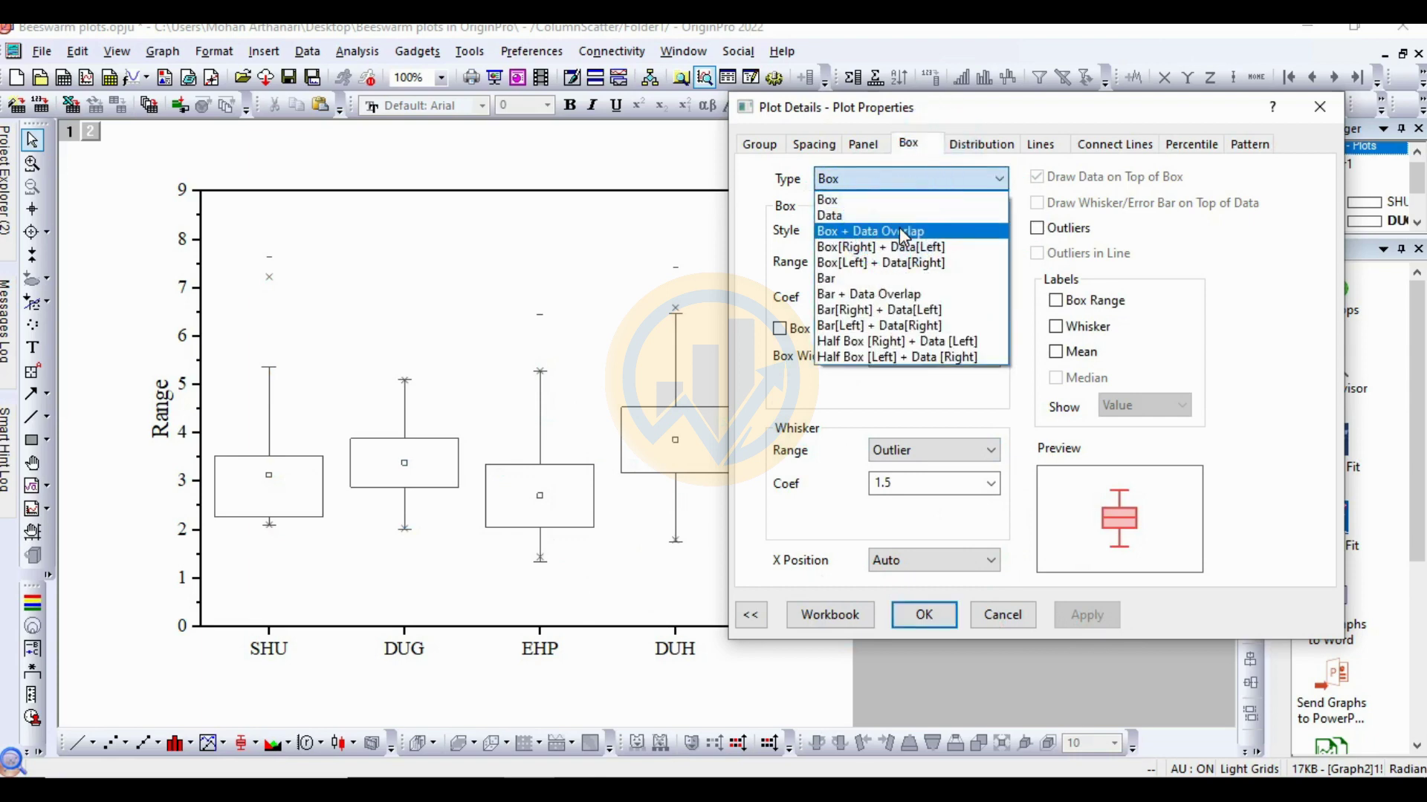
left_click(895, 230)
left_click(1086, 616)
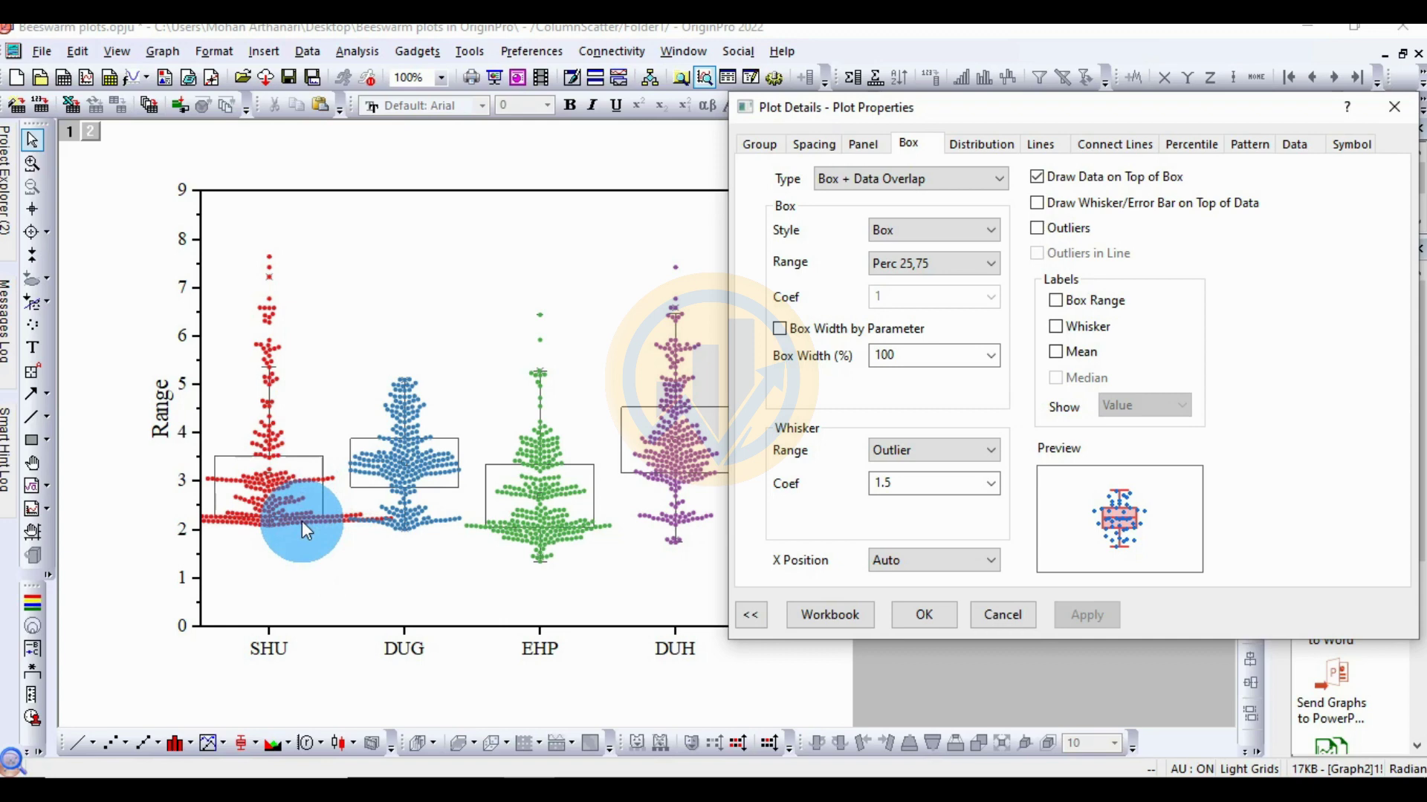
left_click(969, 178)
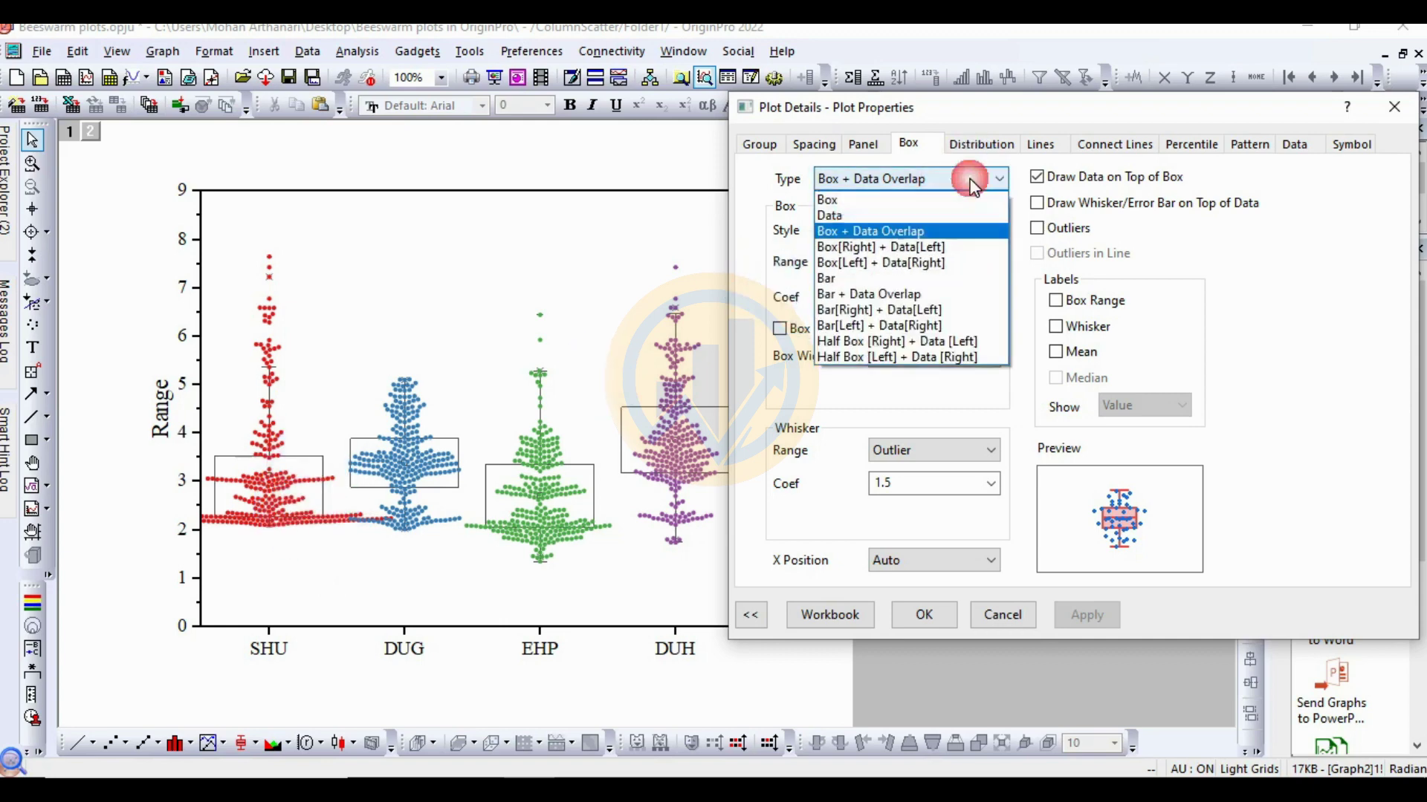
left_click(876, 213)
left_click(1108, 623)
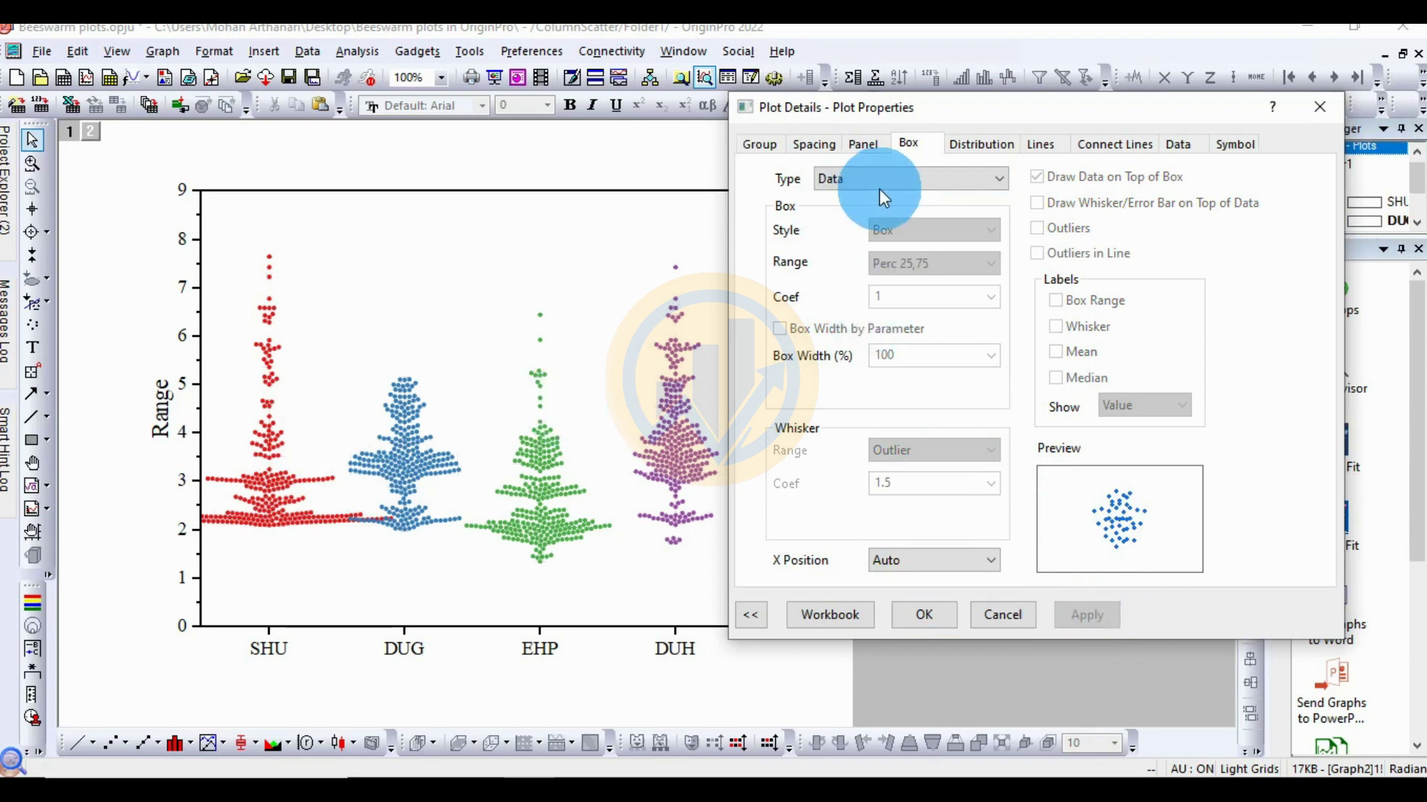
left_click(988, 143)
- Display the data as Bin Bars on the Data tab and apply
left_click(1043, 145)
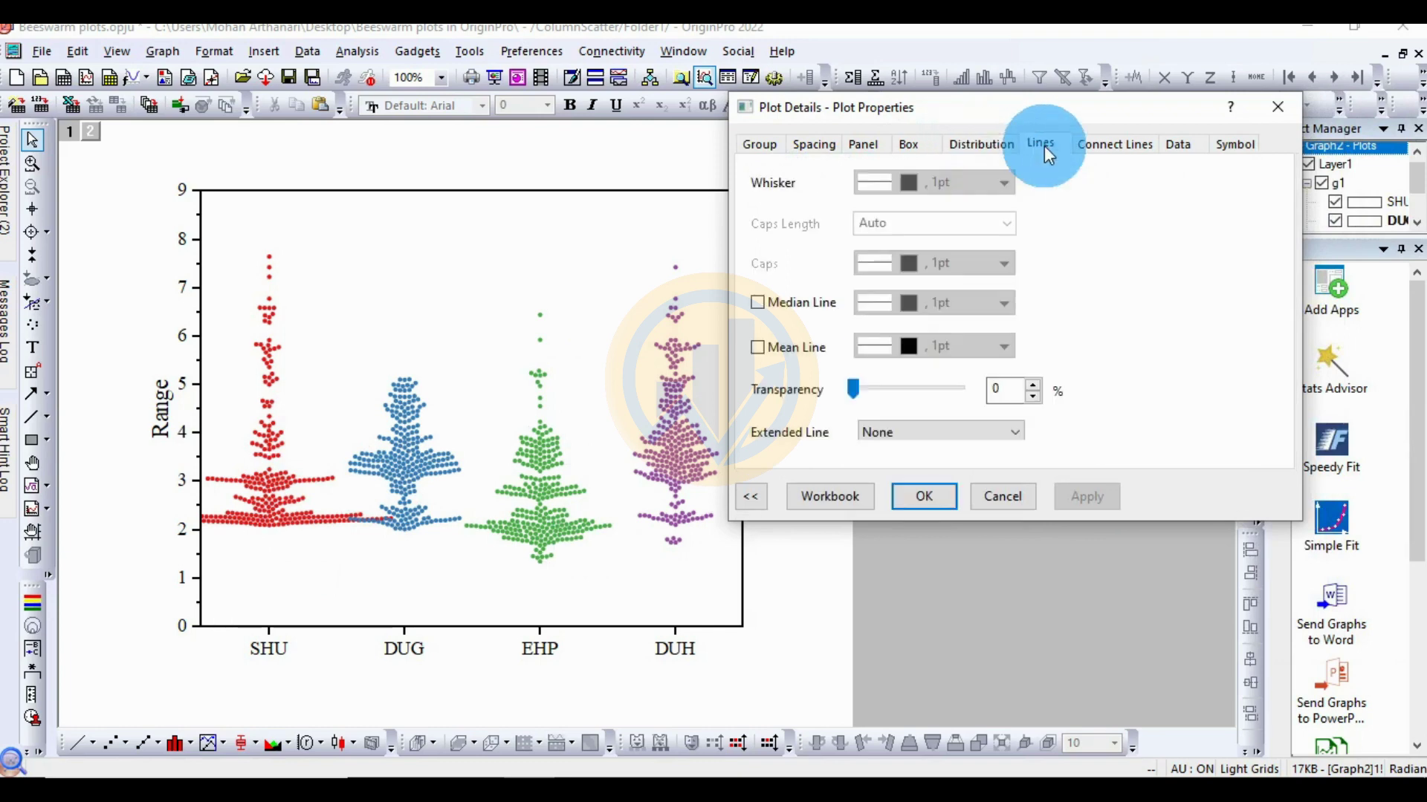
left_click(1107, 144)
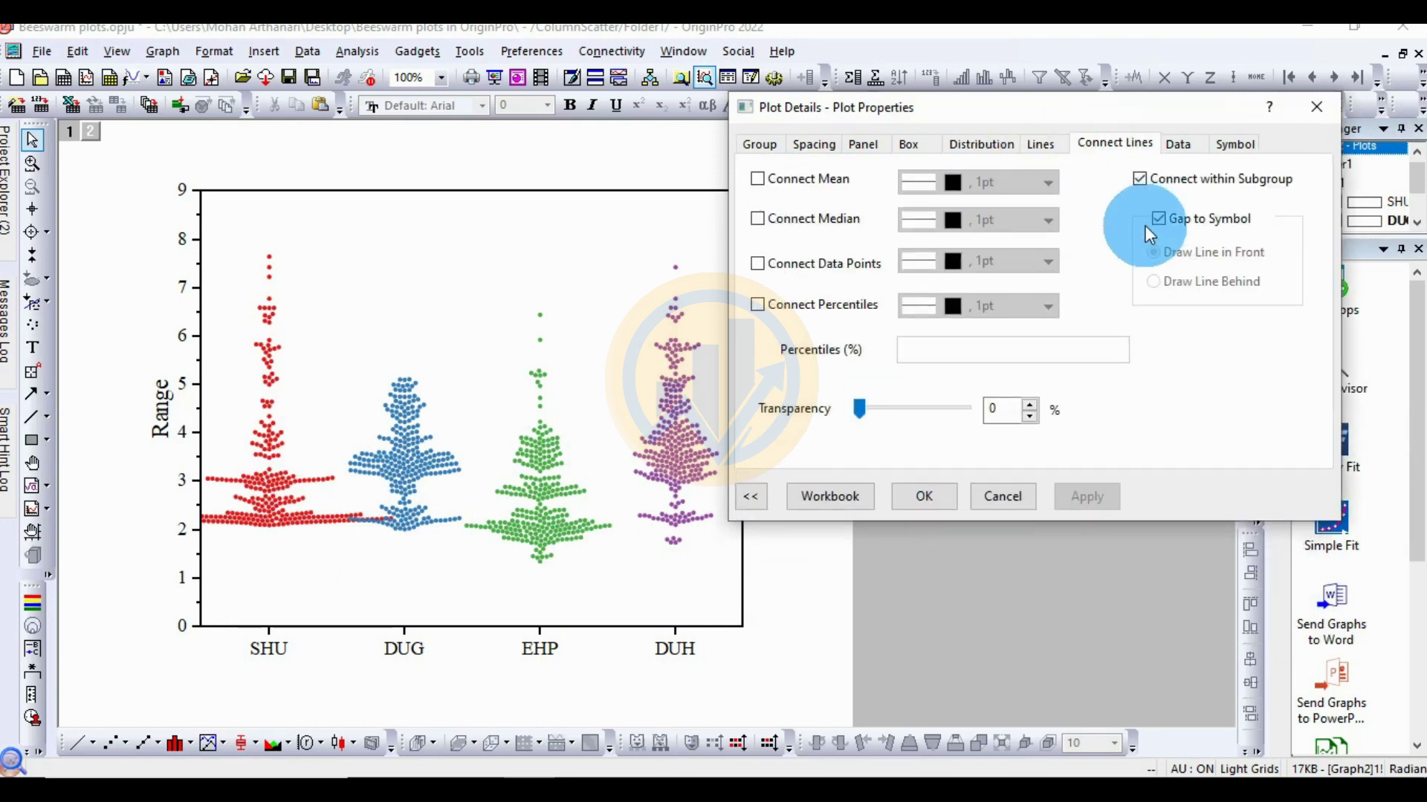
left_click(1185, 145)
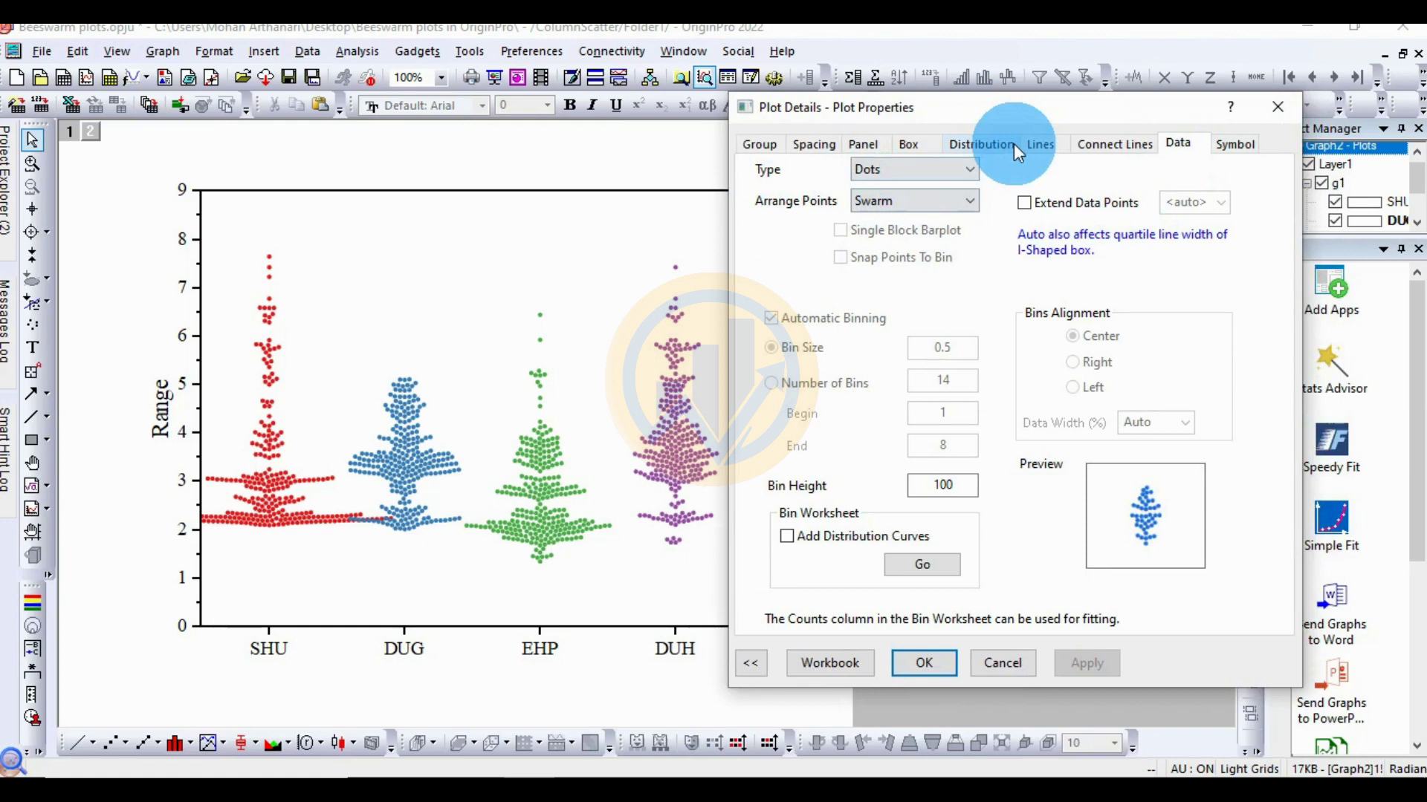
mouse_move(1041, 110)
left_mouse_down()
mouse_move(1011, 109)
mouse_move(1036, 118)
left_mouse_up()
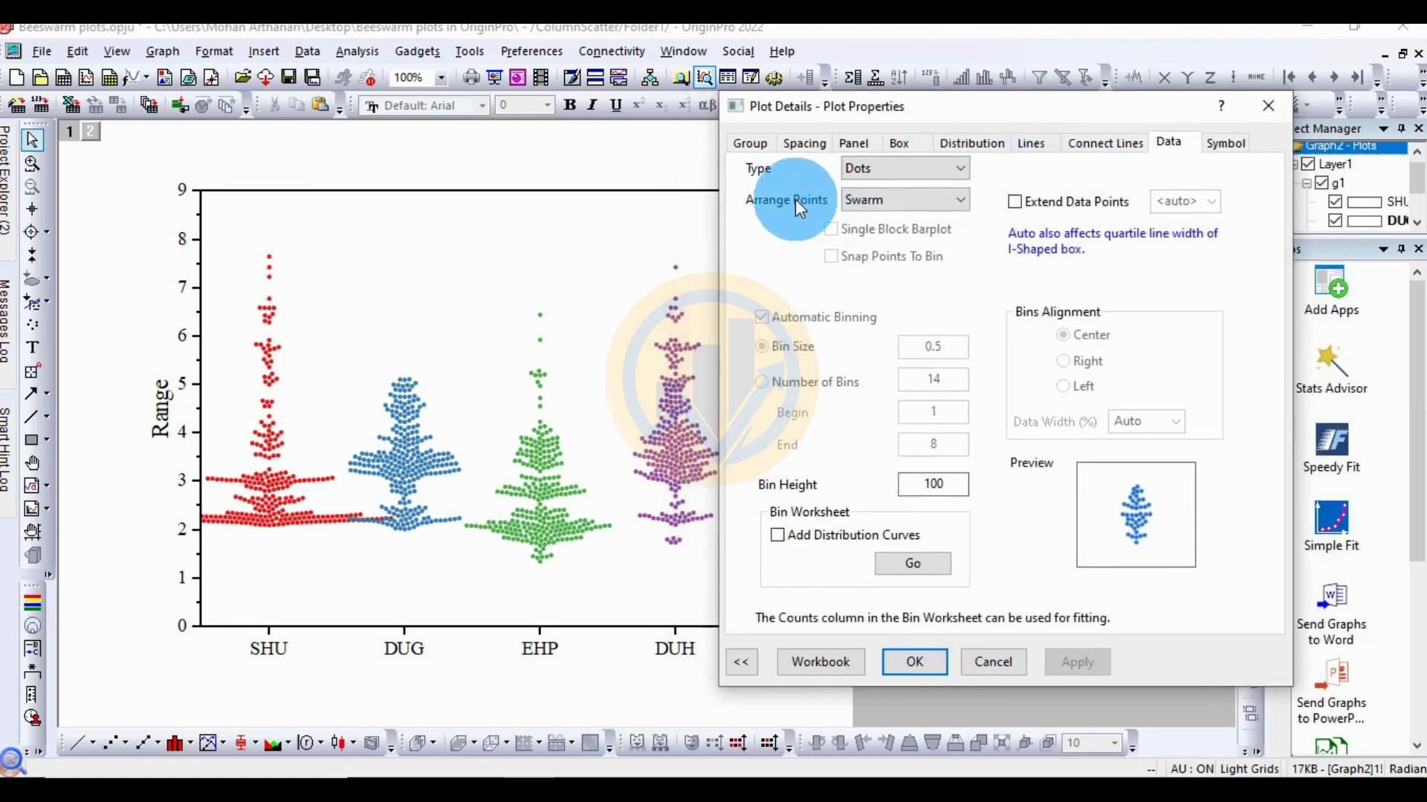
left_click(880, 172)
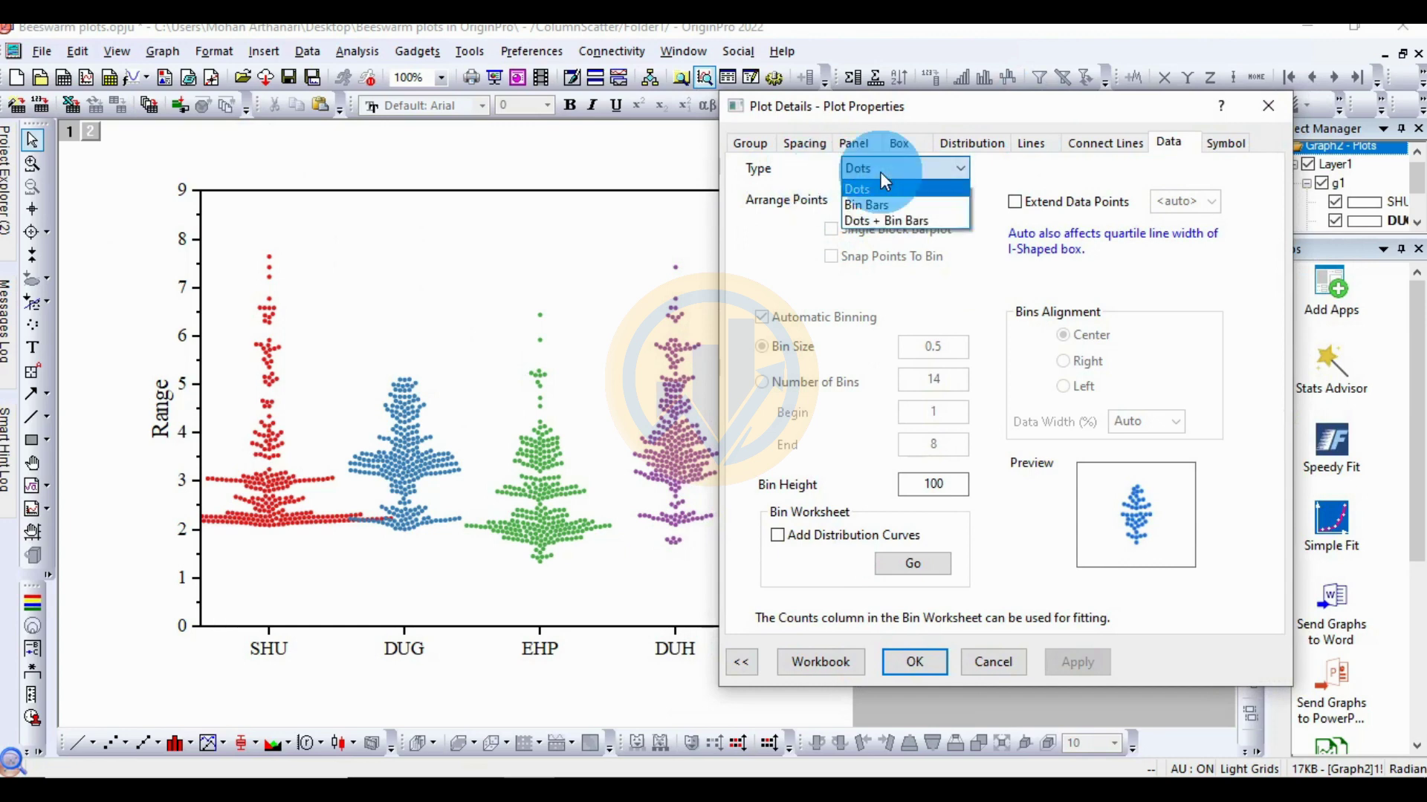
left_click(920, 204)
left_click(1079, 657)
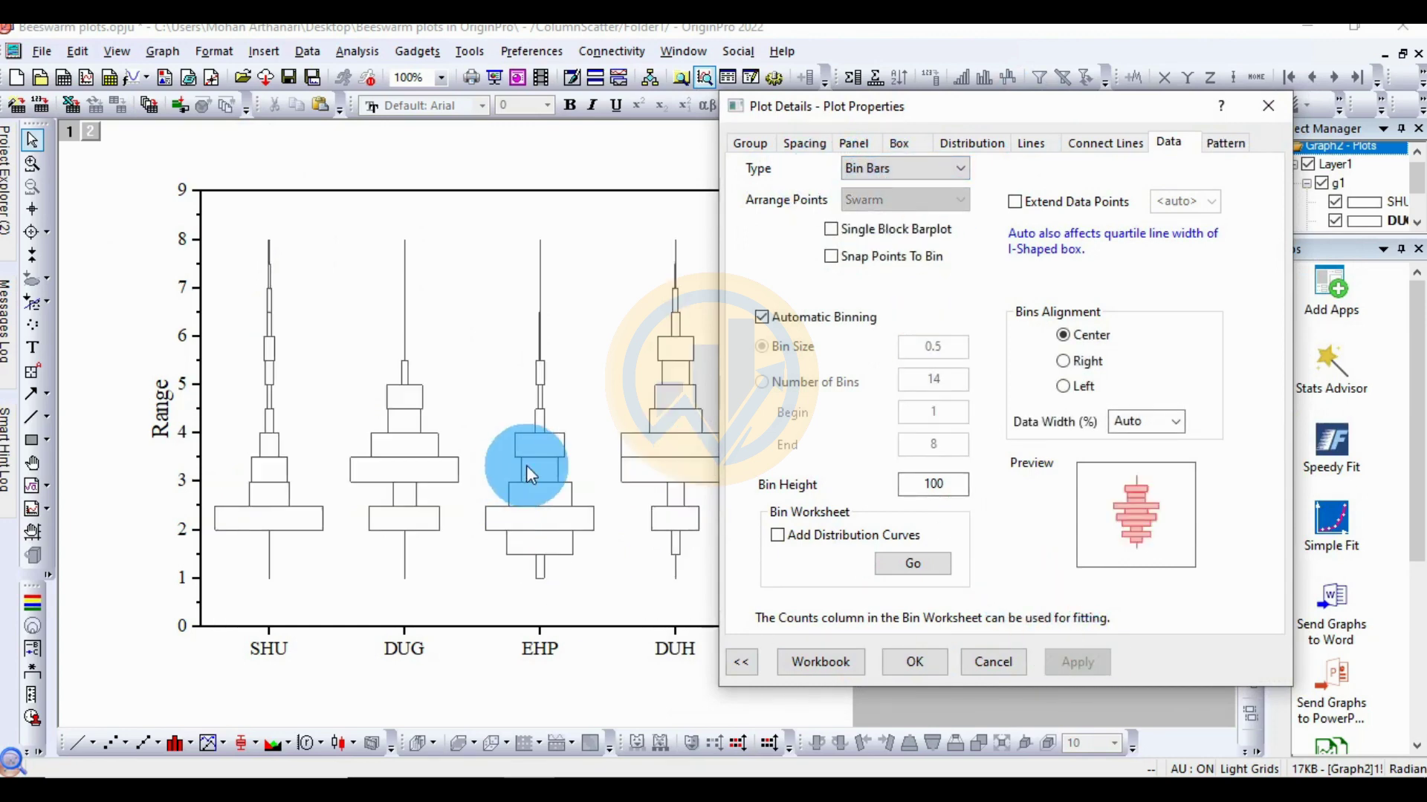
- Apply Dots + Bin Bars, then reselect Dots as the type
left_click(961, 169)
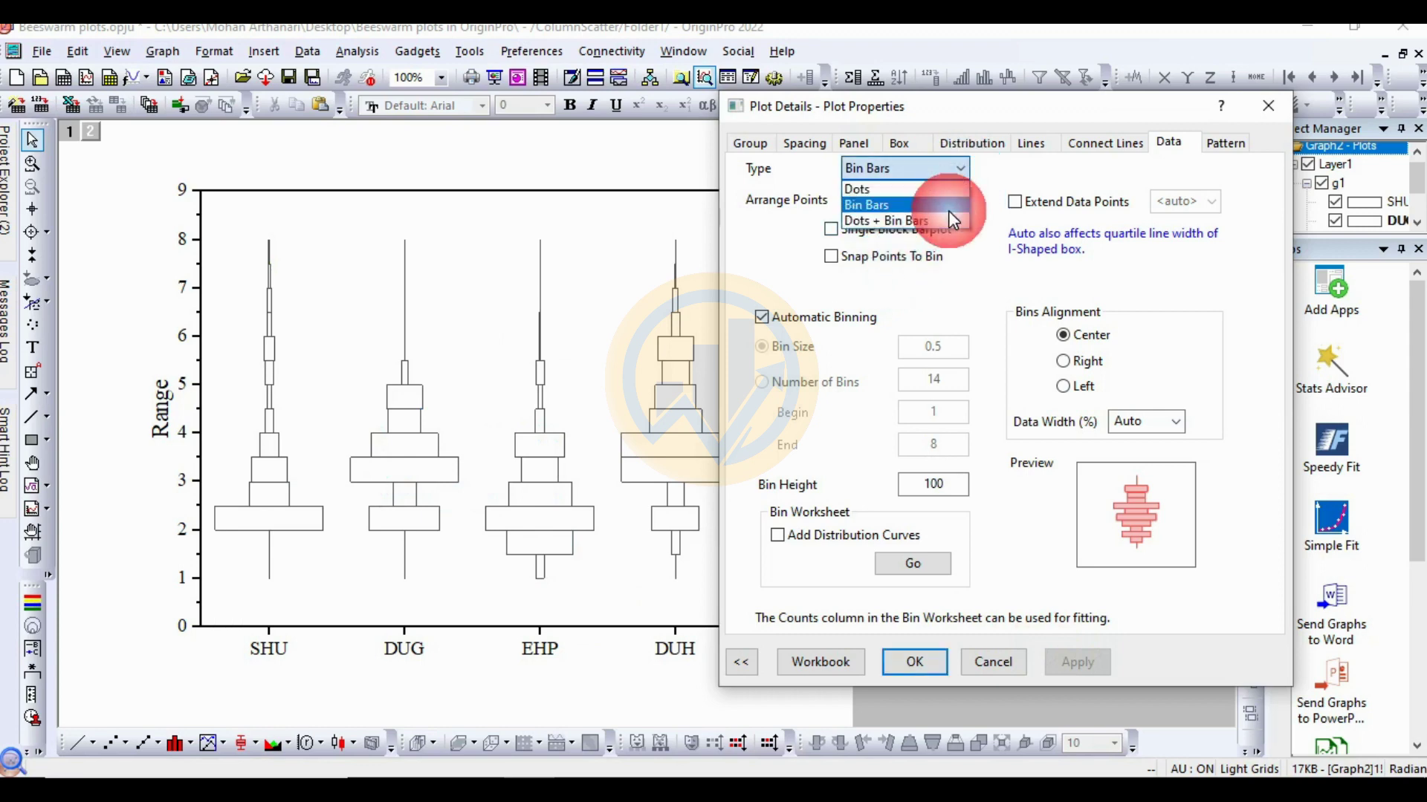
left_click(902, 221)
left_click(1080, 661)
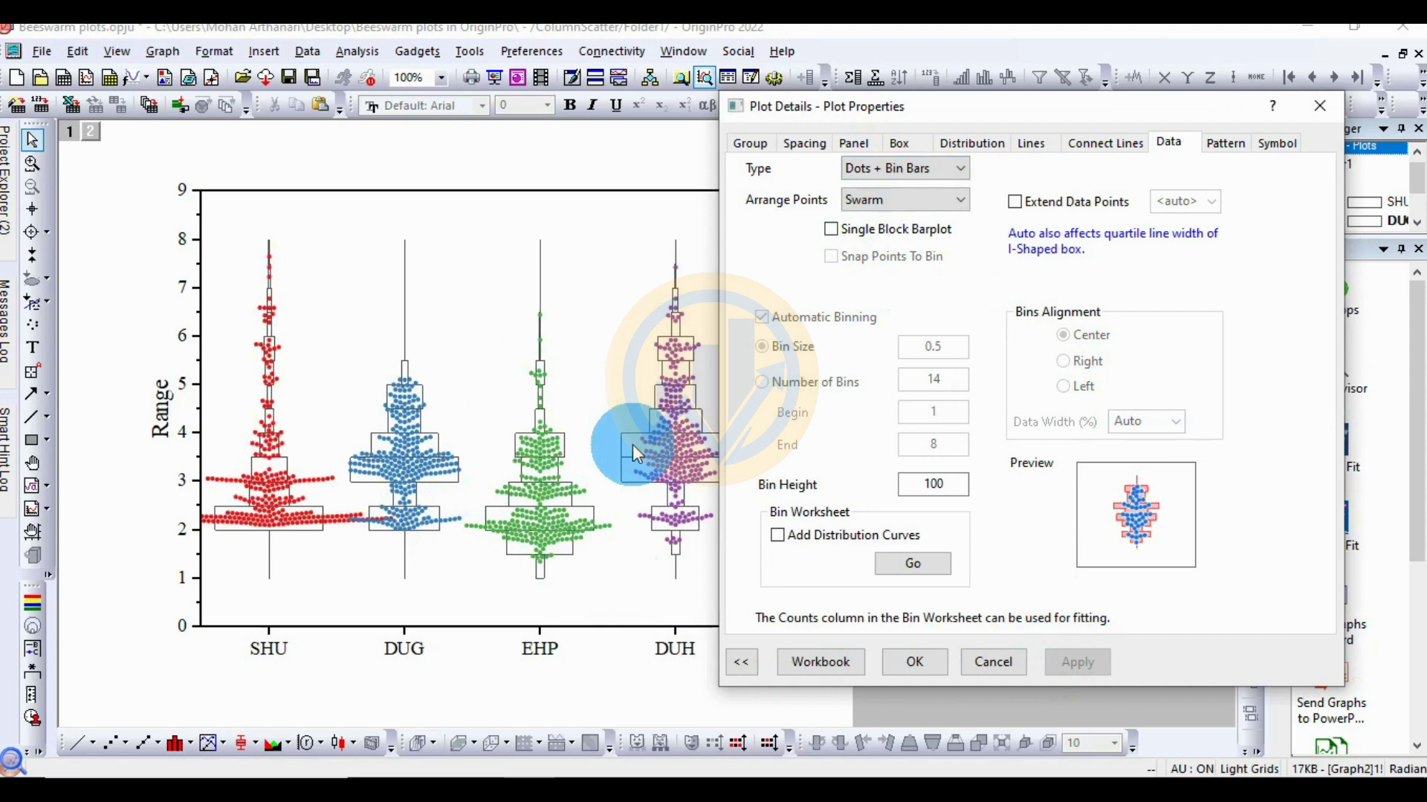
left_click(962, 170)
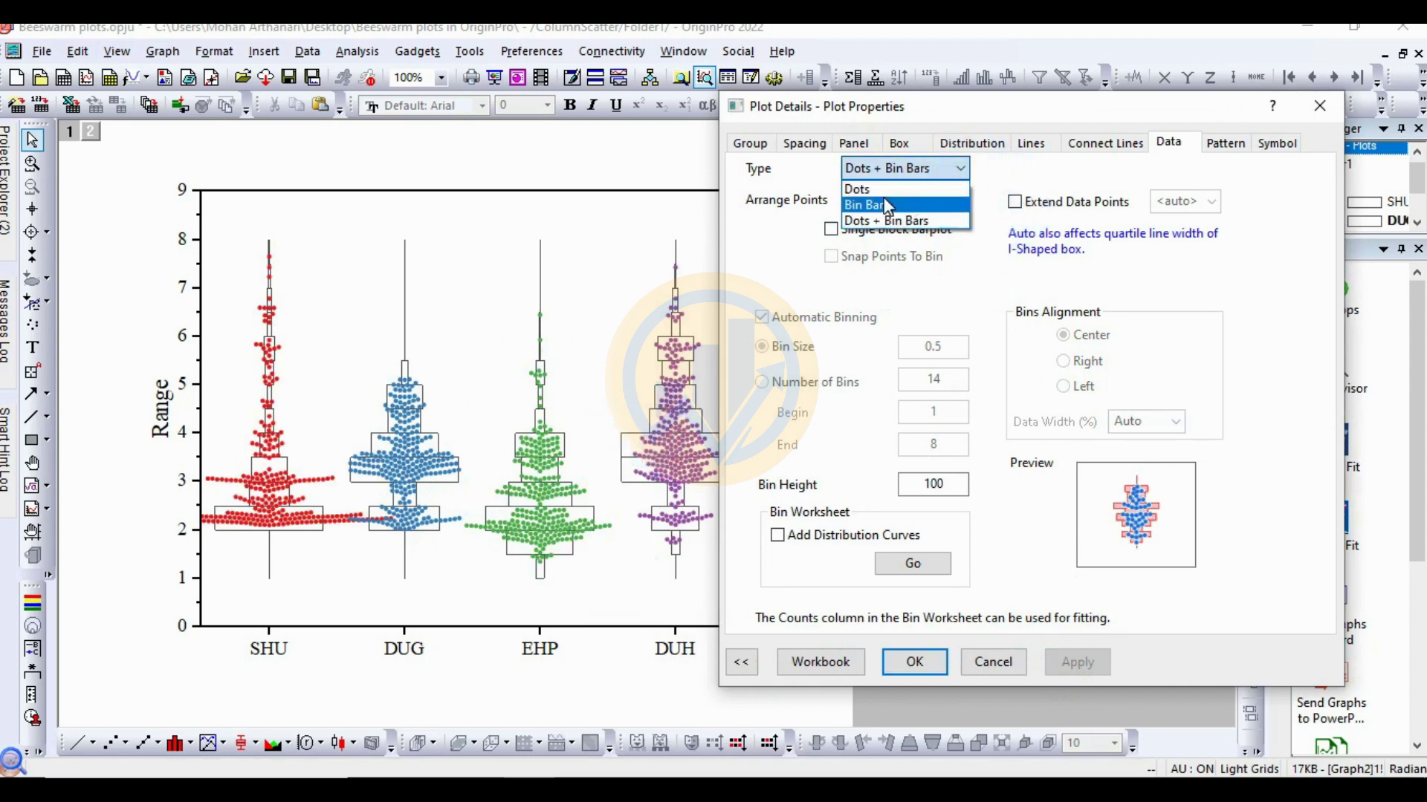
left_click(884, 185)
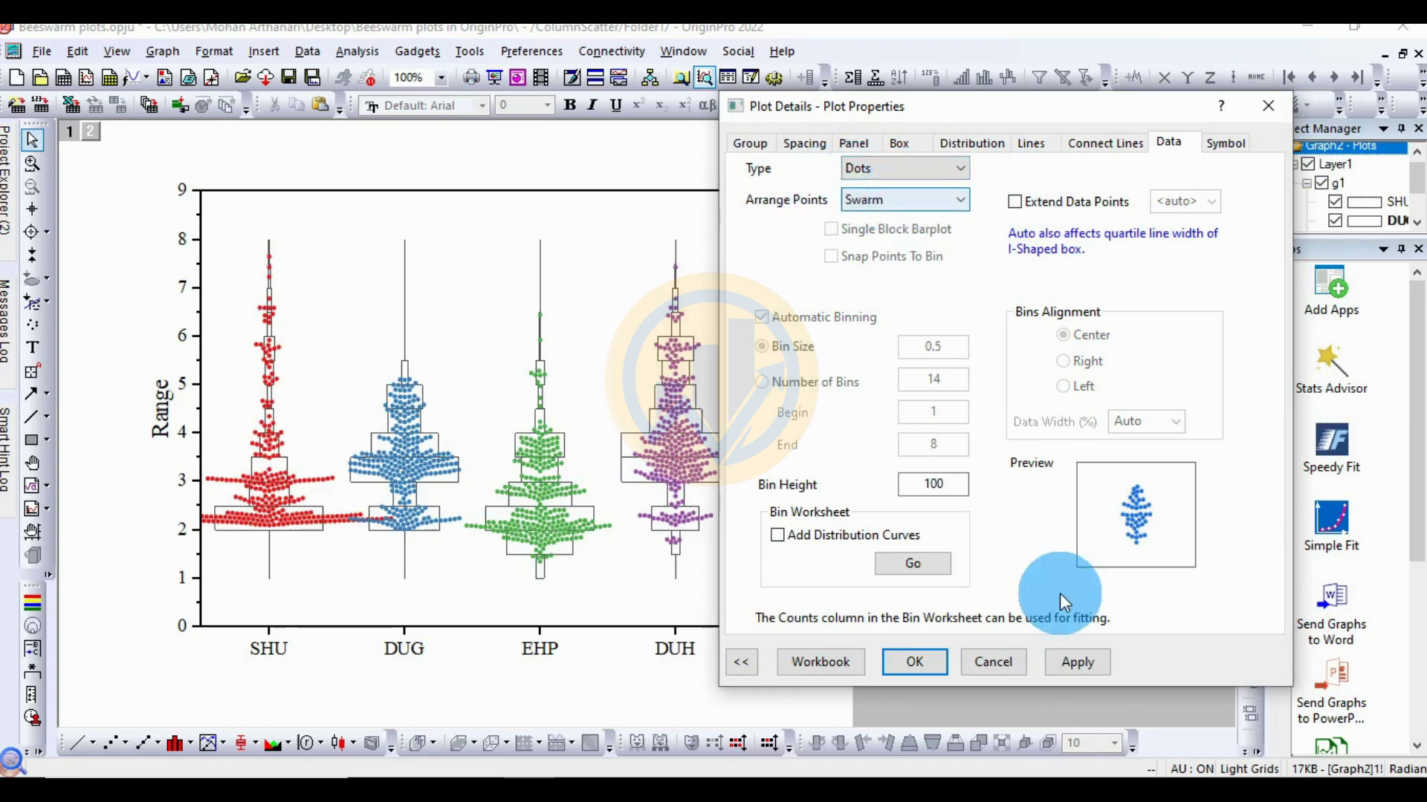
- Show the points as dots only, trying the Random, Jitter and Swarm arrangements in turn
left_click(1079, 663)
left_click(912, 196)
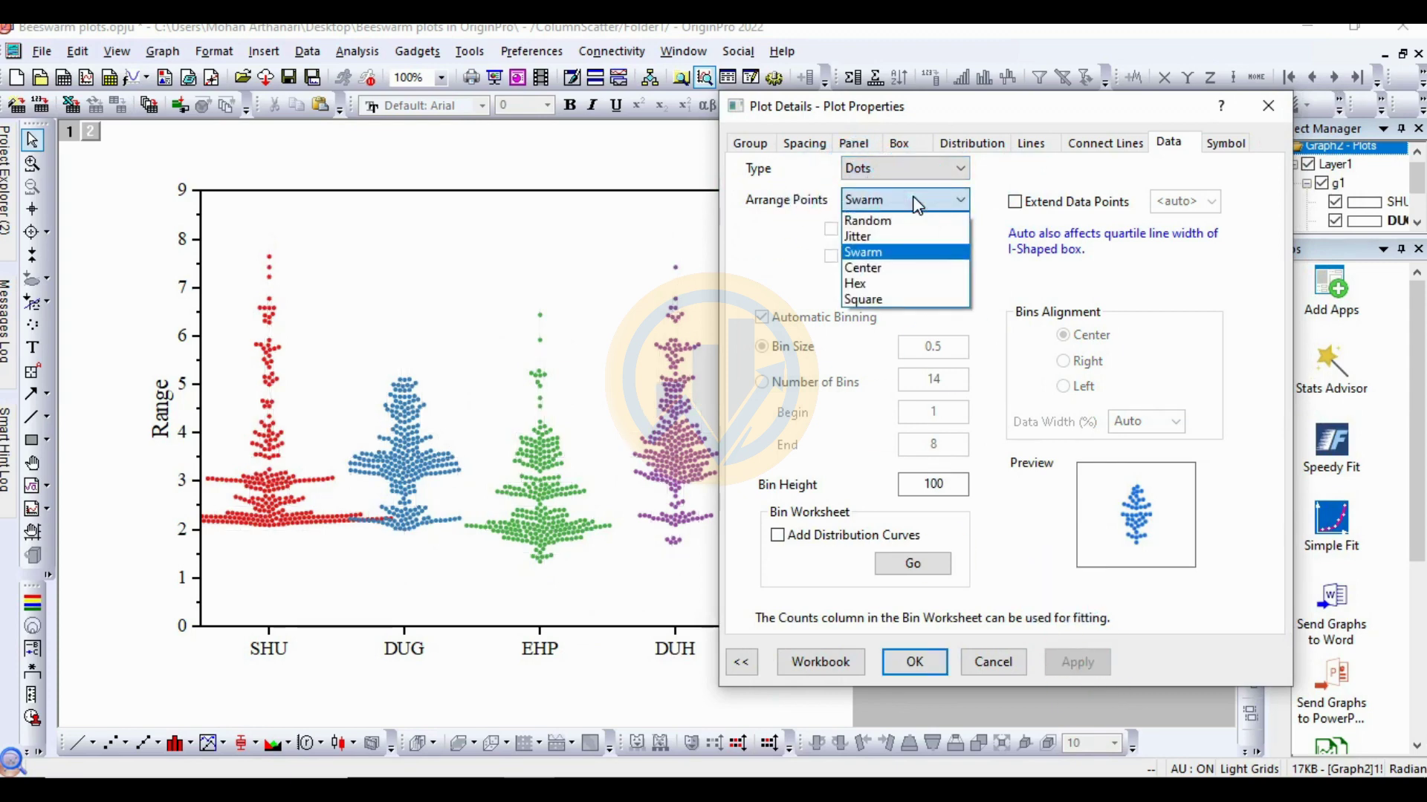
left_click(884, 222)
left_click(1086, 673)
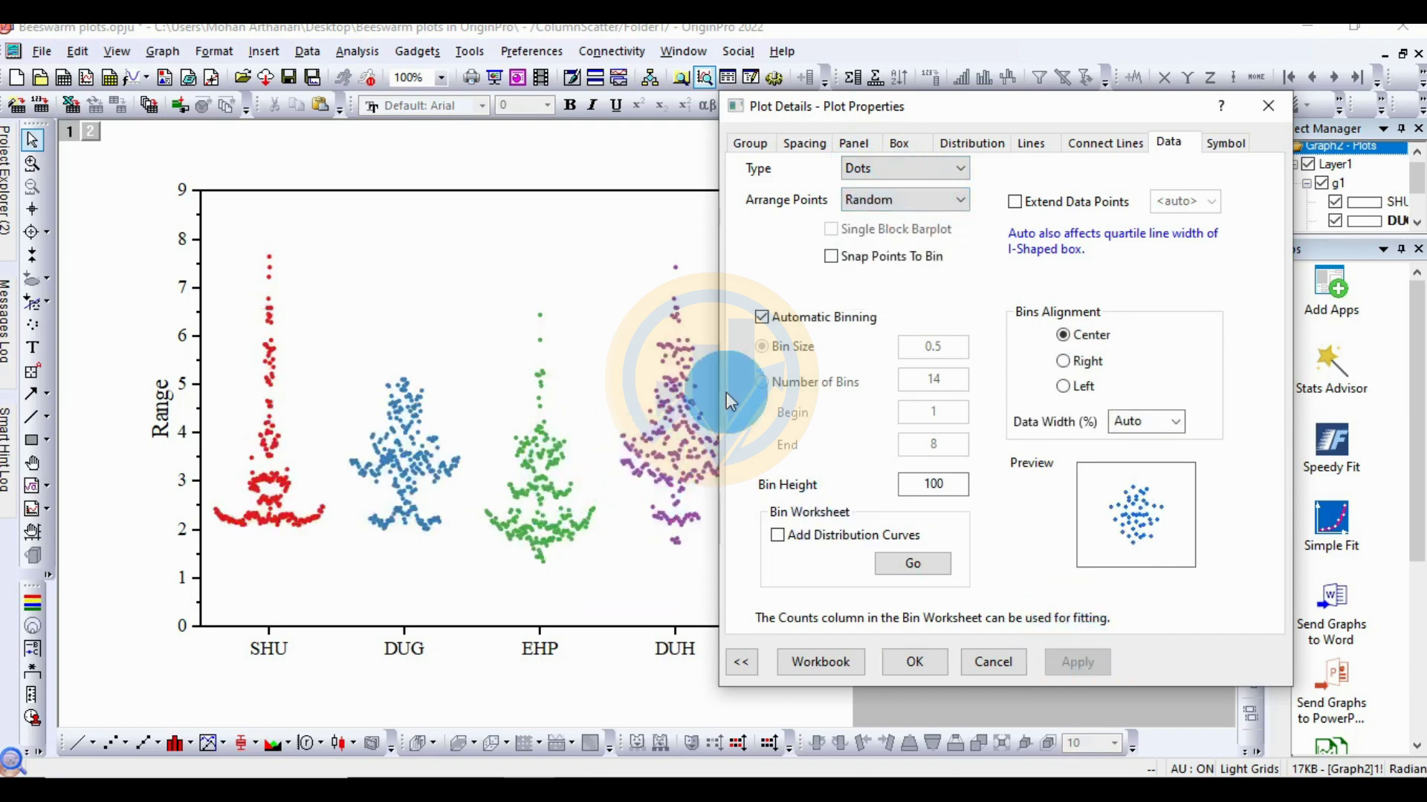
left_click(935, 199)
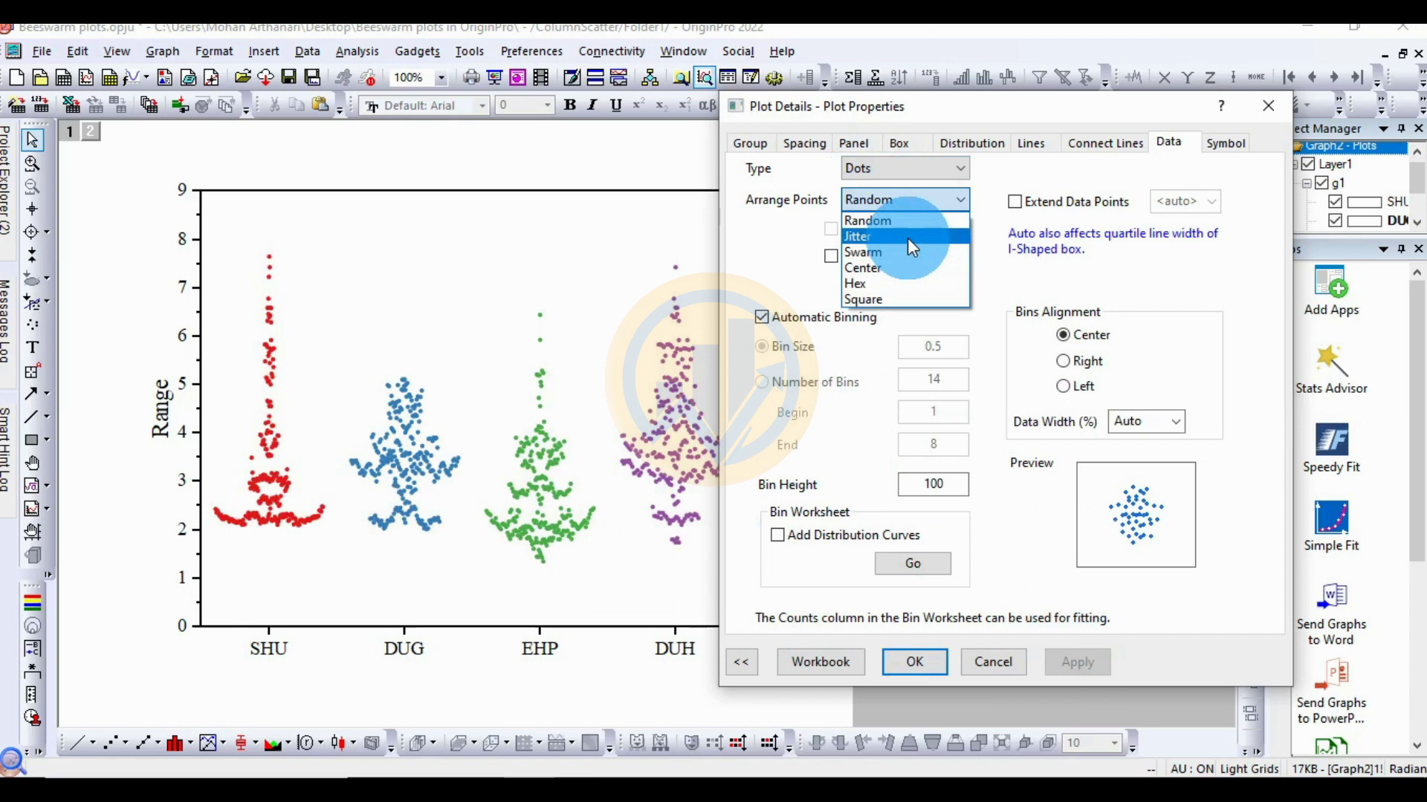
left_click(908, 237)
left_click(1090, 664)
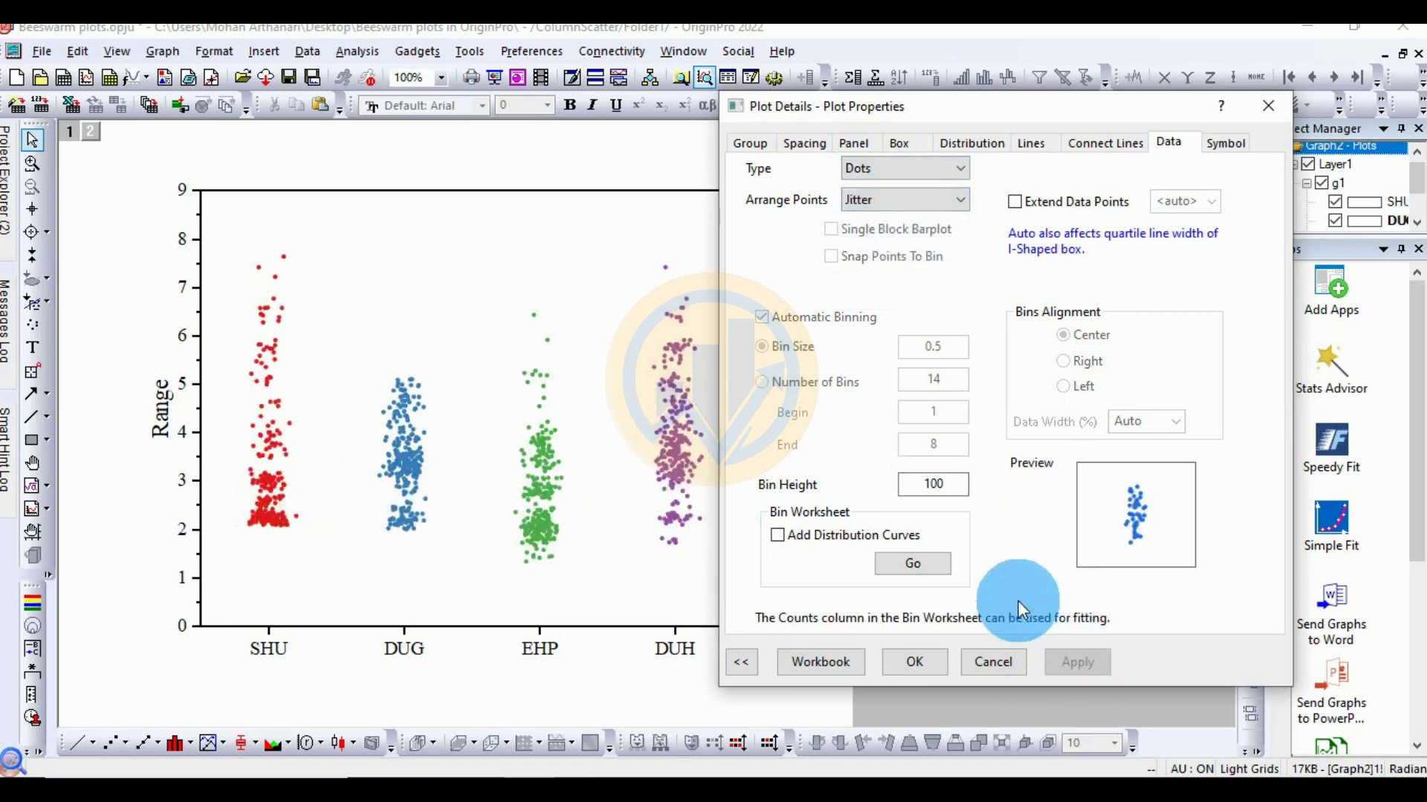
left_click(942, 202)
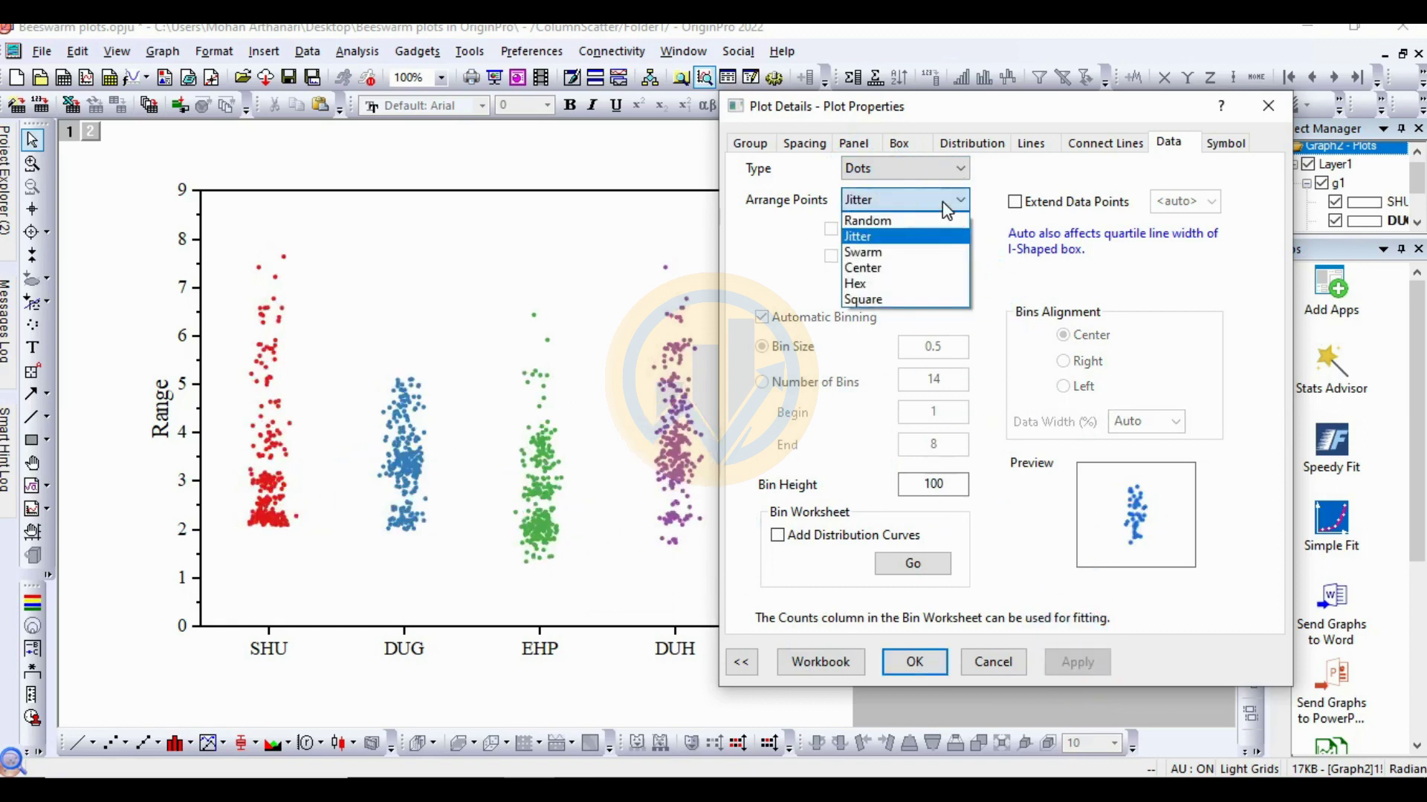
left_click(878, 248)
left_click(1078, 653)
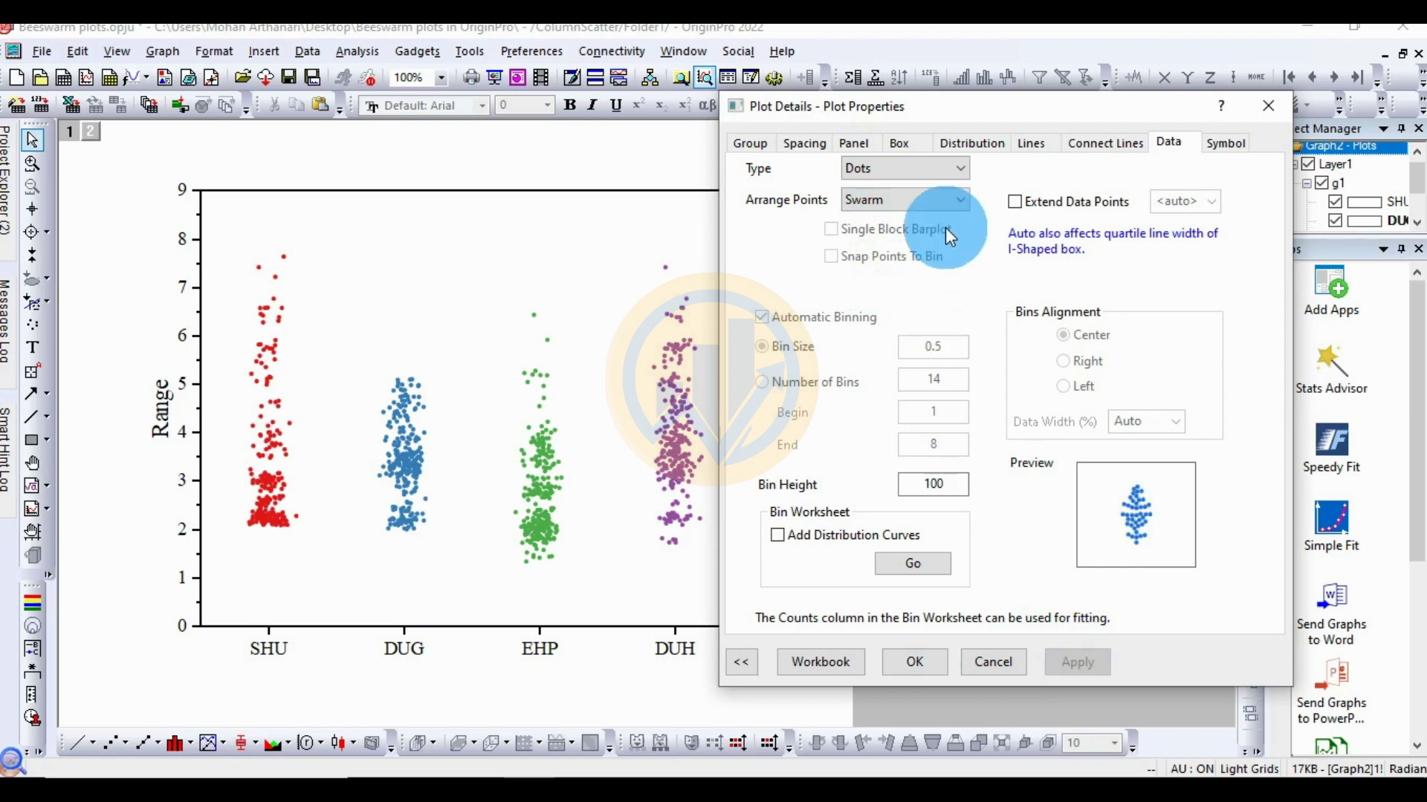
- Try the Center, Hex and Square point arrangements on the graph
left_click(943, 200)
left_click(911, 271)
left_click(1094, 659)
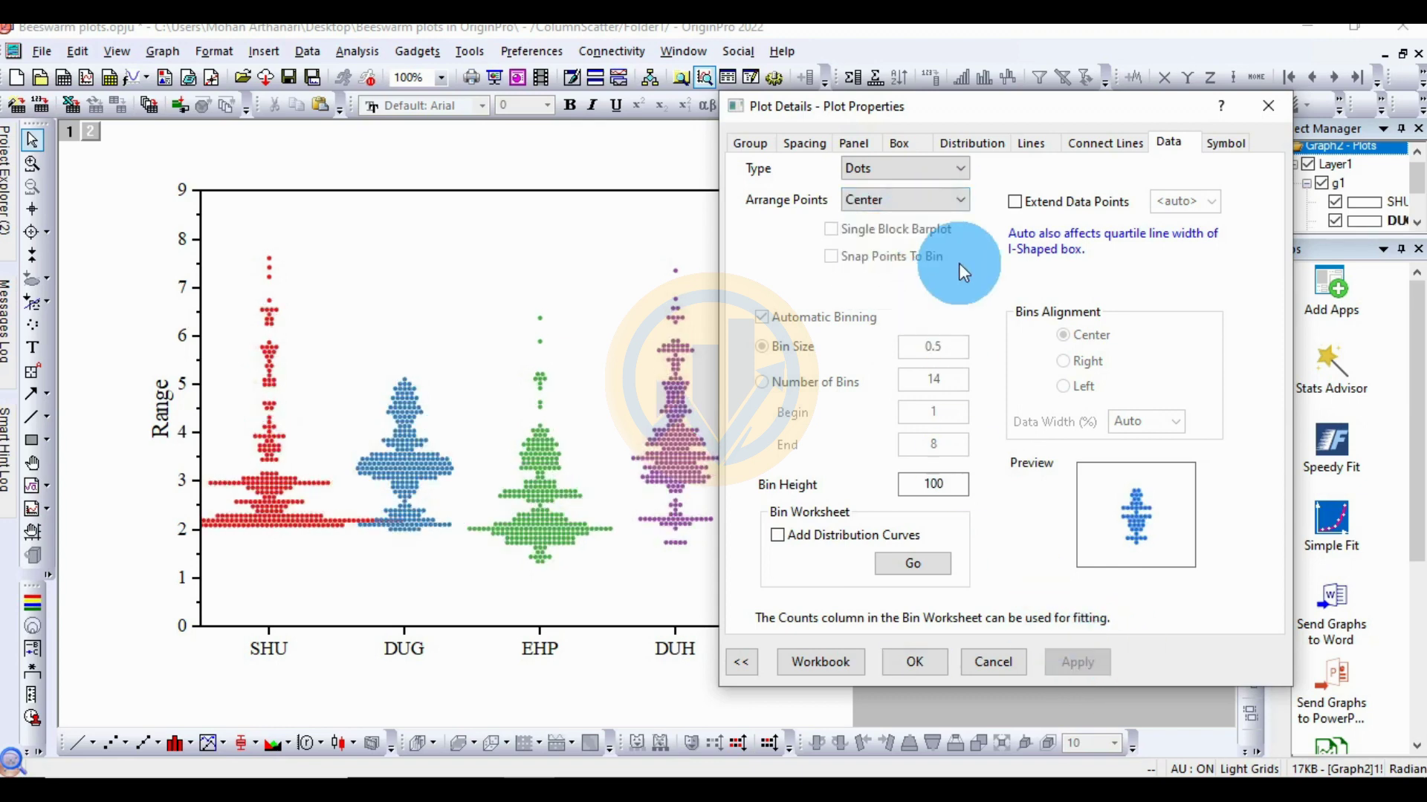
left_click(947, 202)
left_click(892, 276)
left_click(1083, 664)
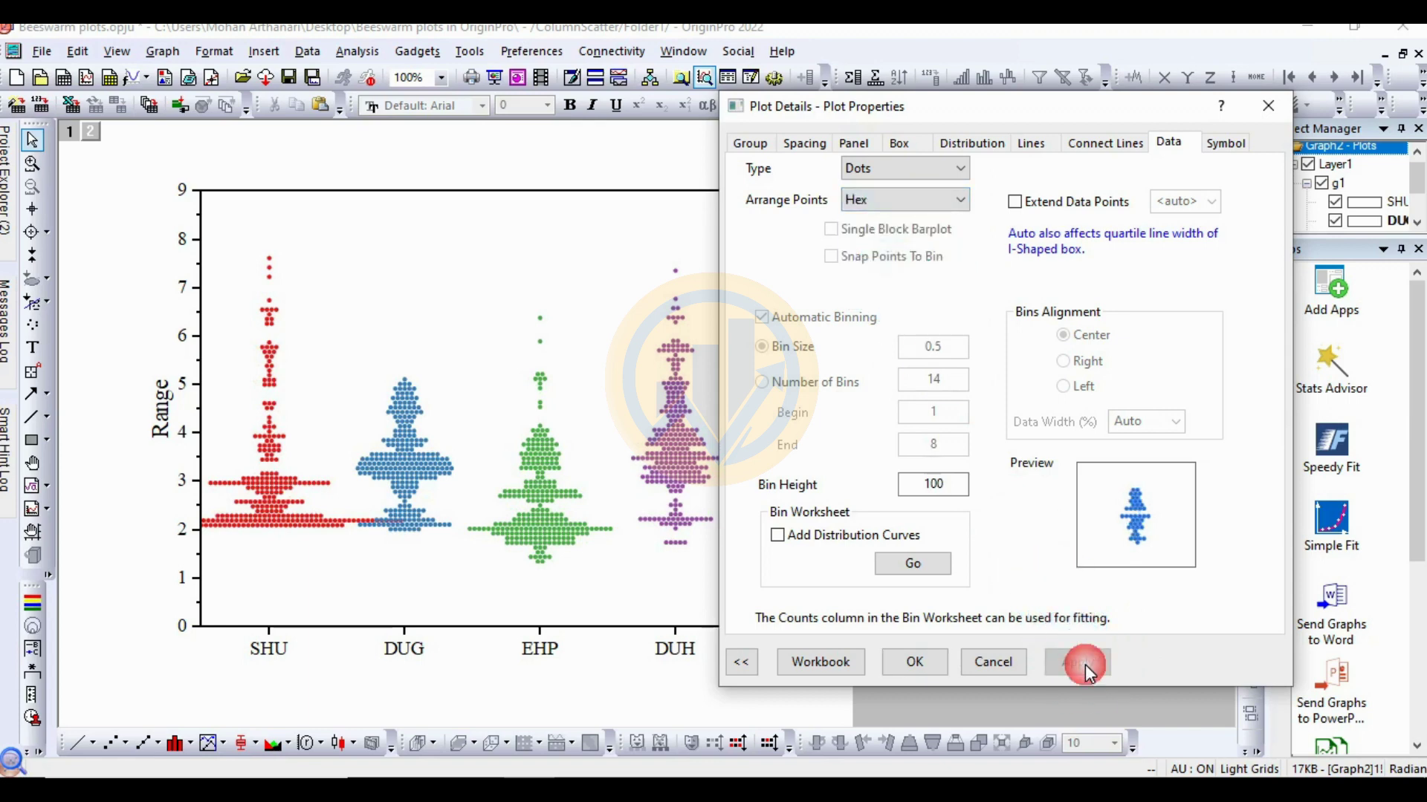
left_click(945, 204)
left_click(896, 298)
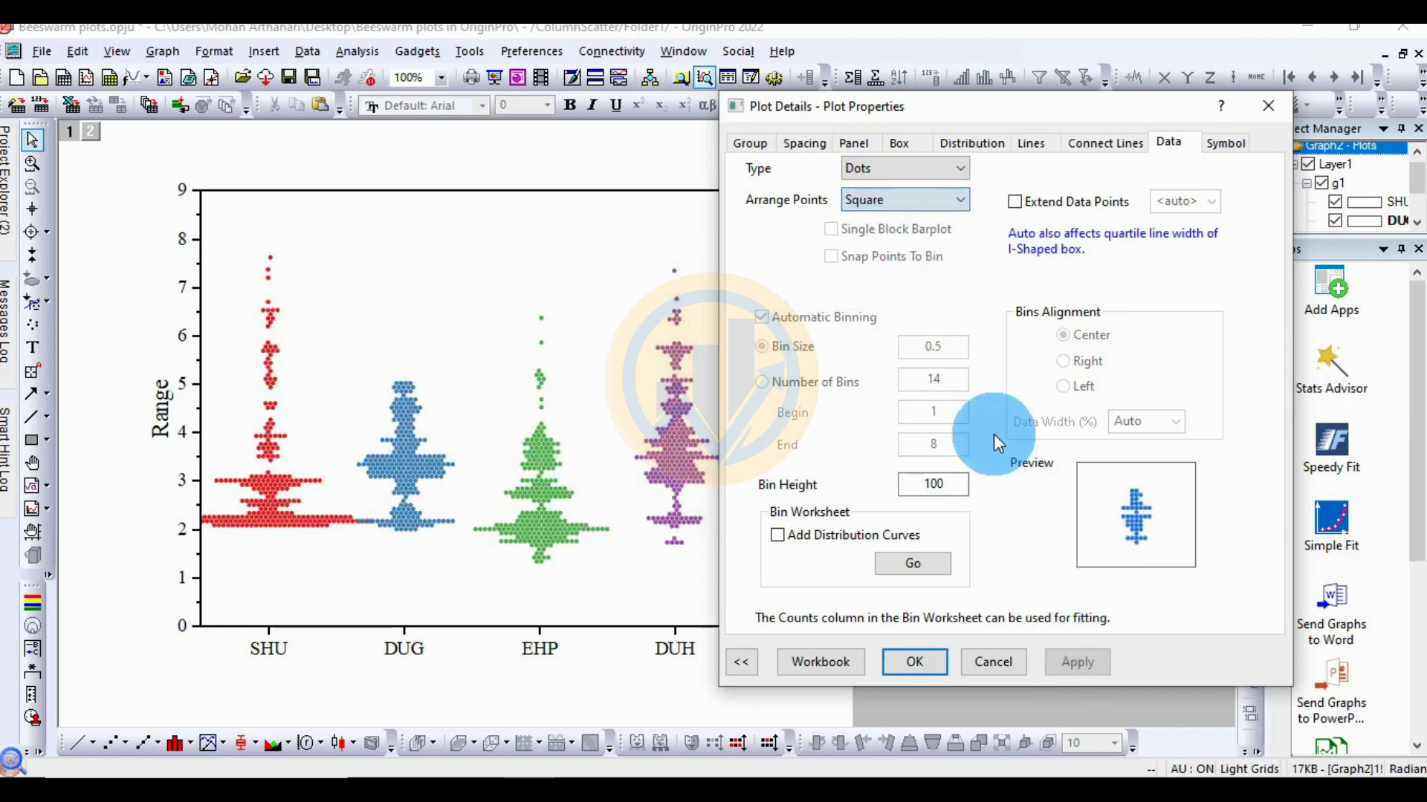
left_click(1084, 658)
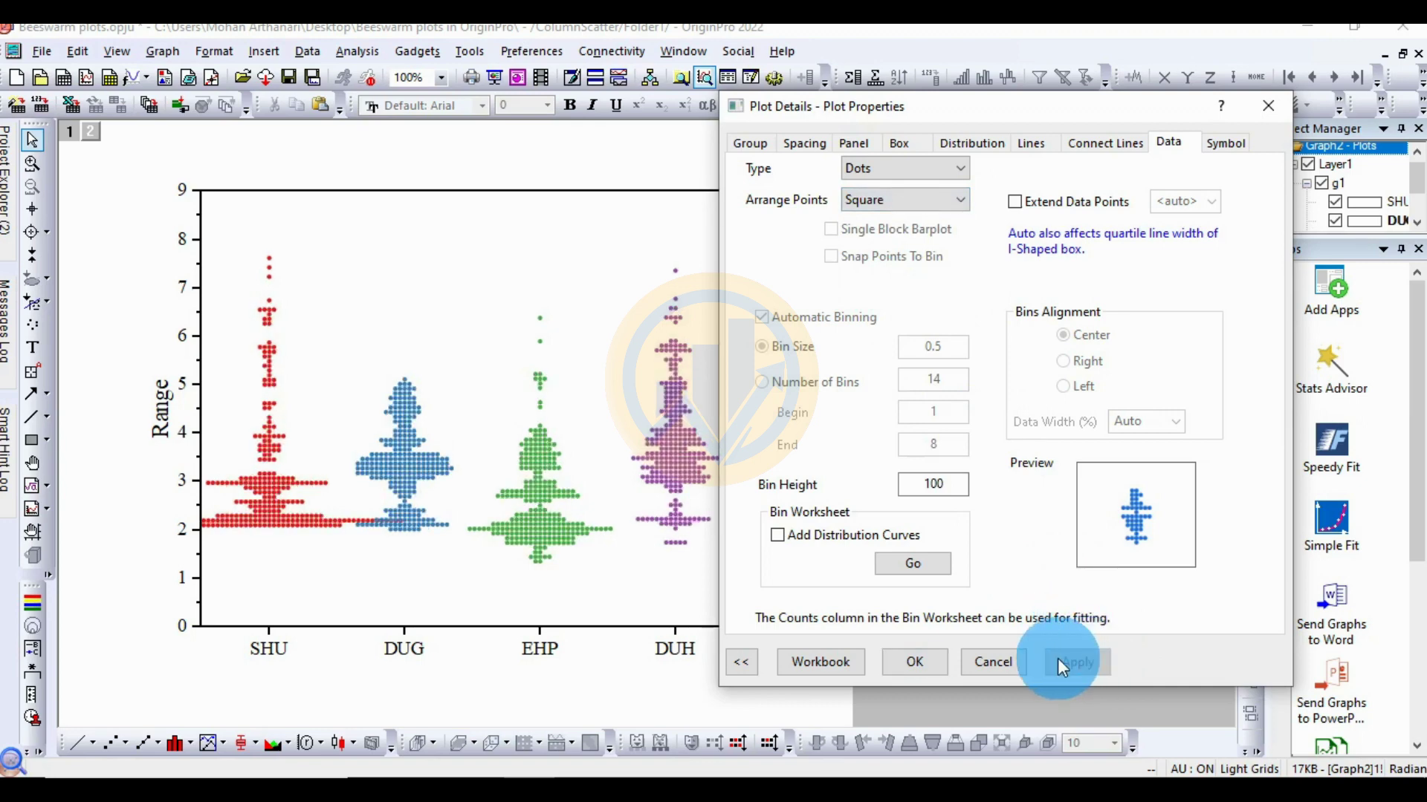
- Settle on the Swarm arrangement and bring up the symbol size and shape settings
left_click(935, 202)
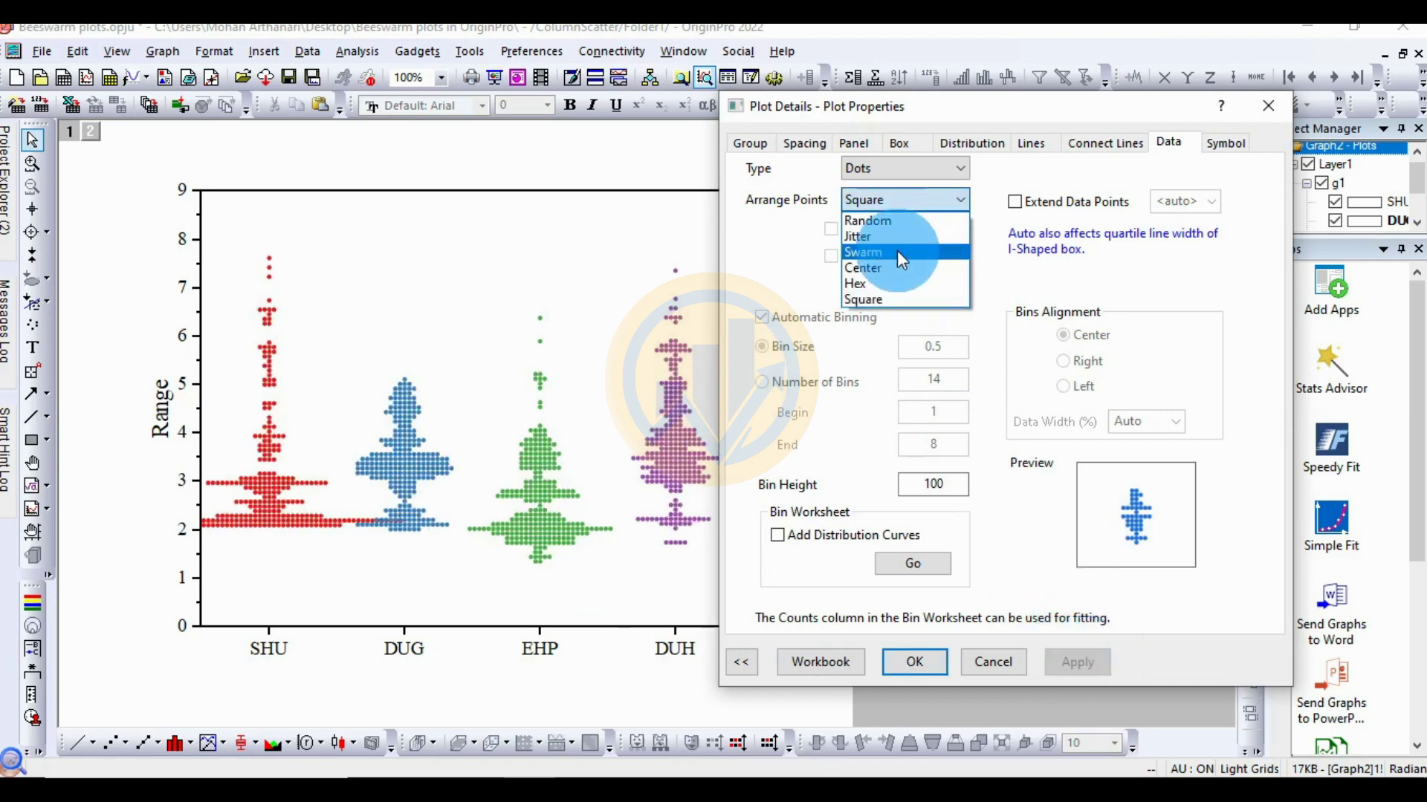
left_click(898, 252)
left_click(1085, 657)
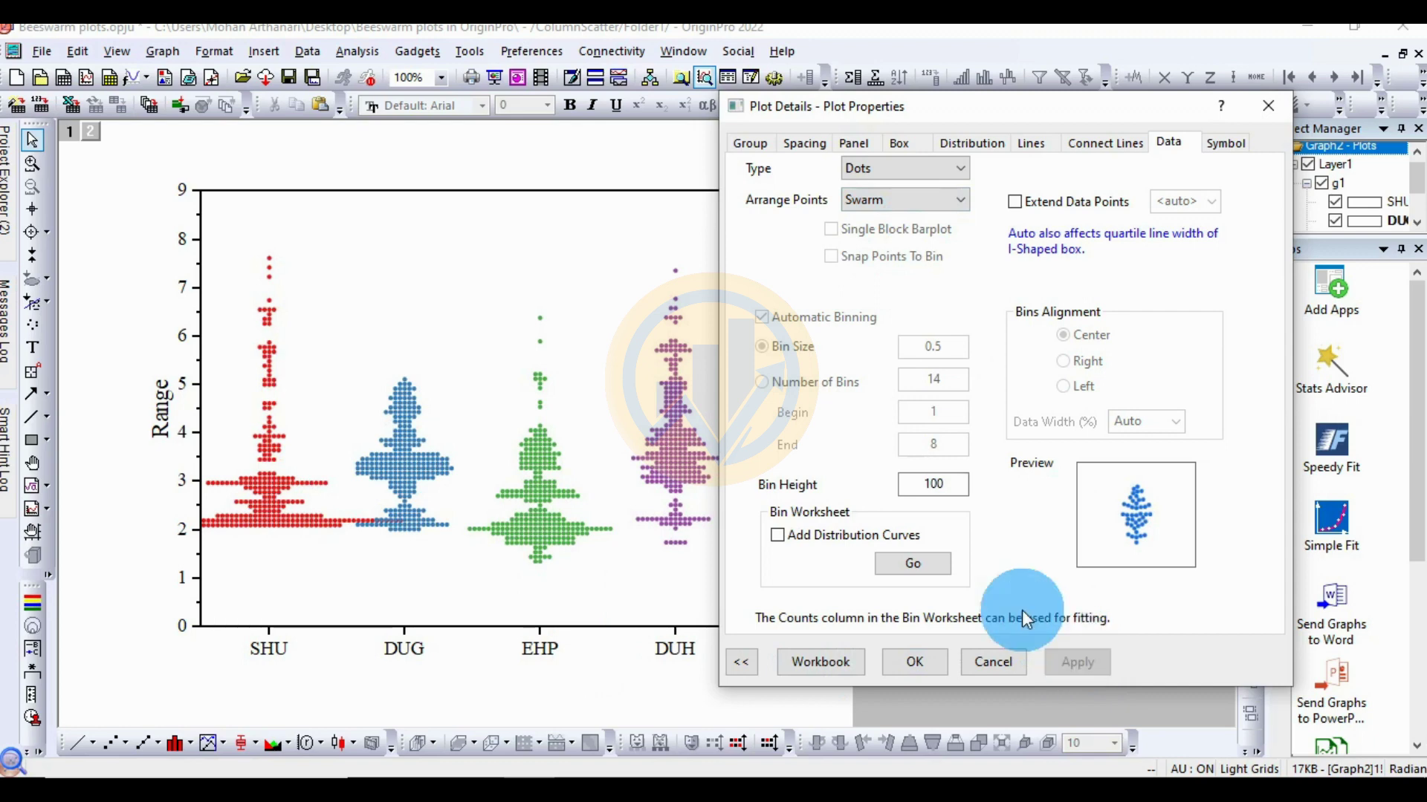
left_click(1224, 146)
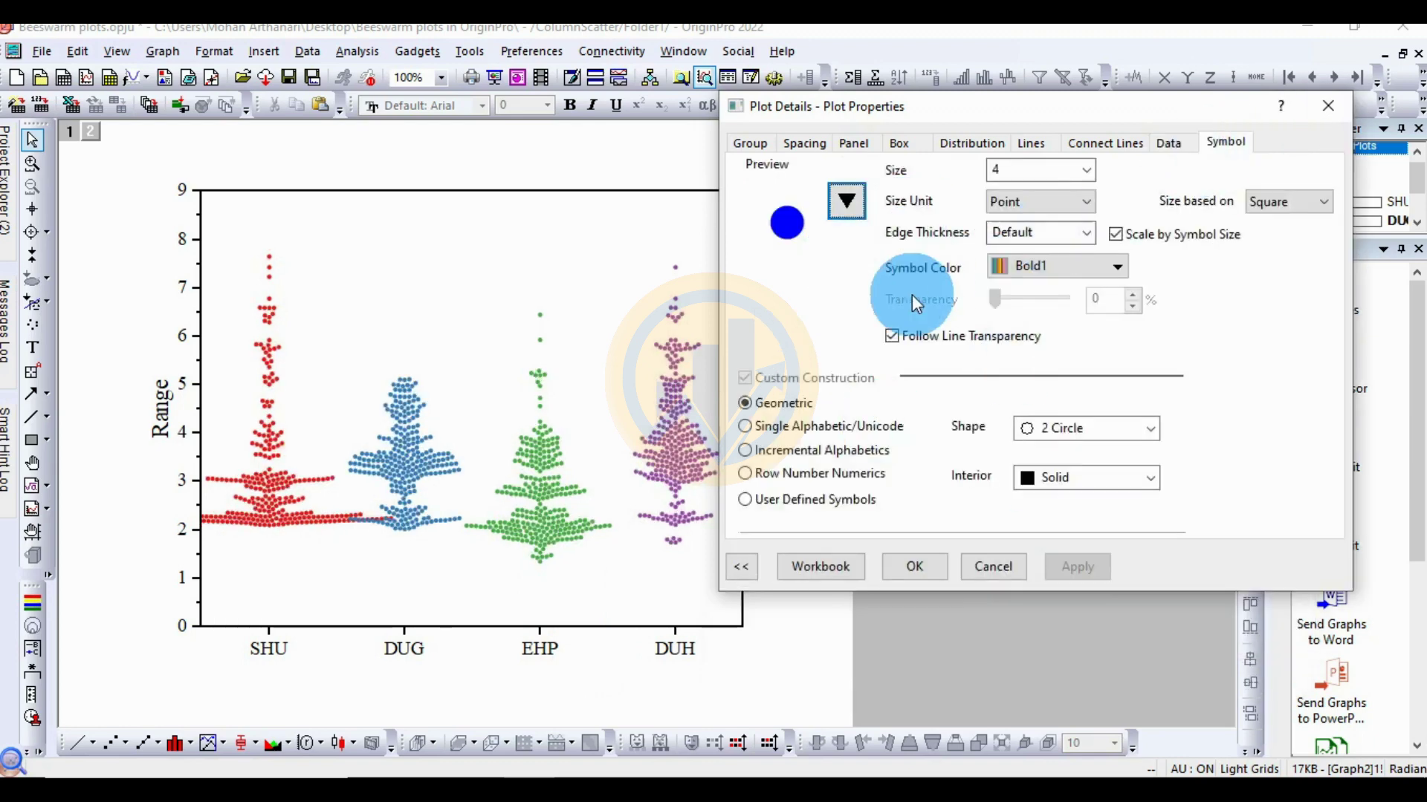